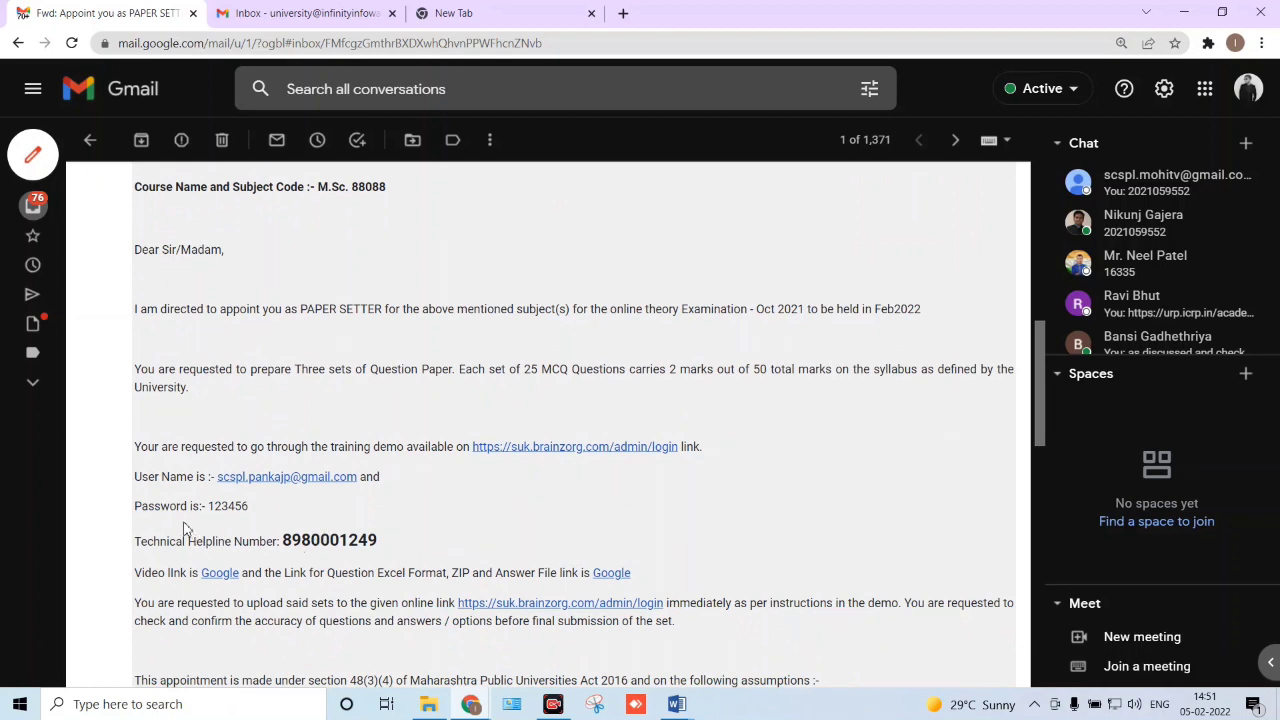
# - Highlight the login user name and password lines in the appointment email
pyautogui.moveTo(212, 477); pyautogui.dragTo(366, 478)
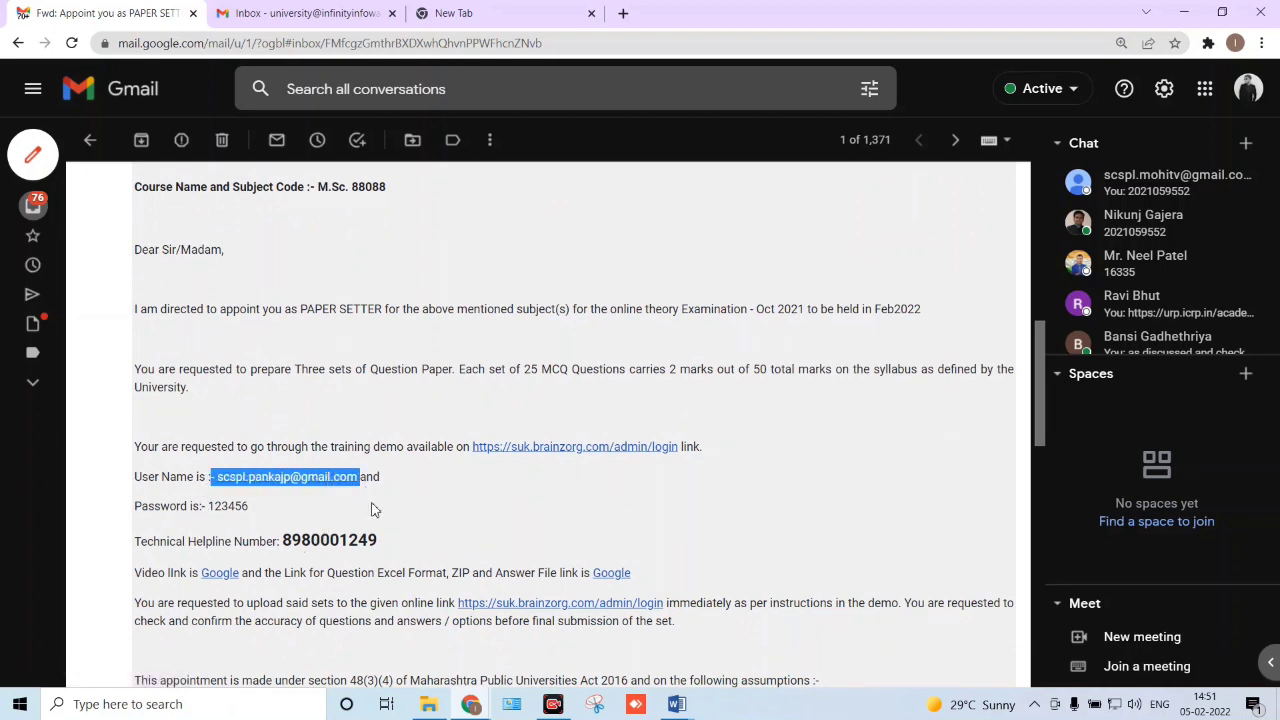
pyautogui.click(229, 510)
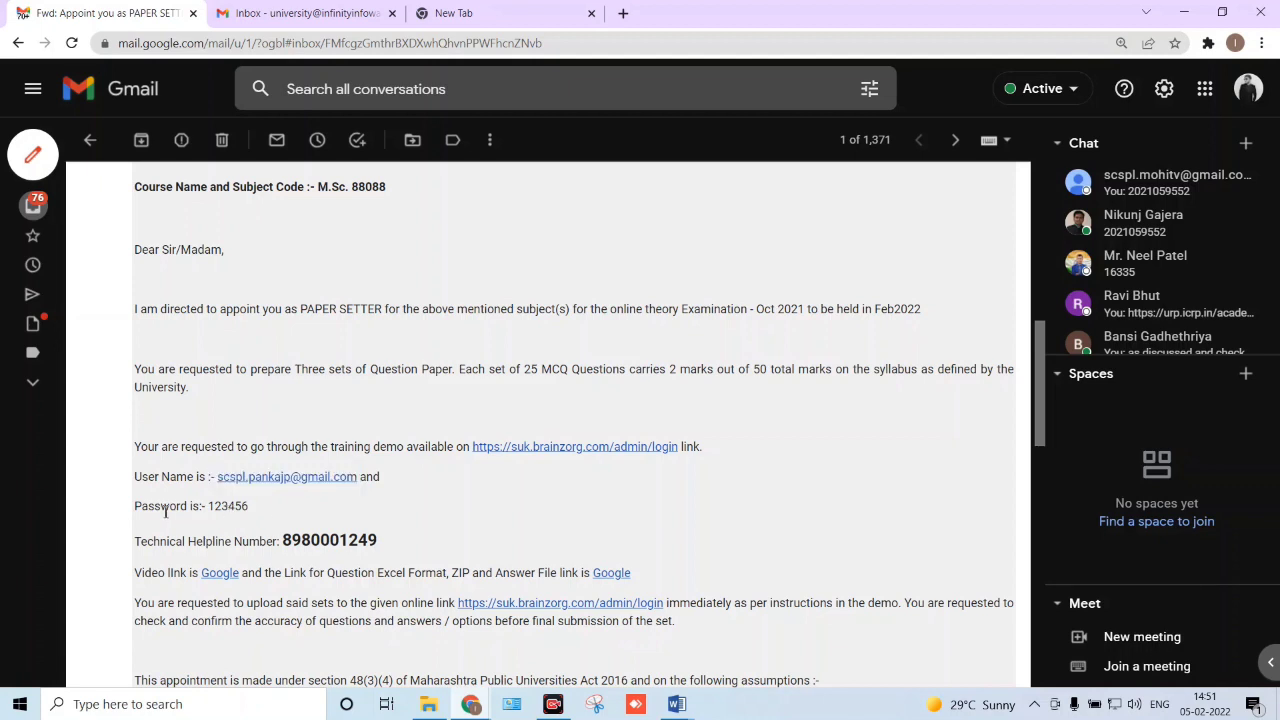
pyautogui.moveTo(134, 508); pyautogui.dragTo(252, 518)
pyautogui.click(255, 518)
pyautogui.scroll(-2, 440, 493)
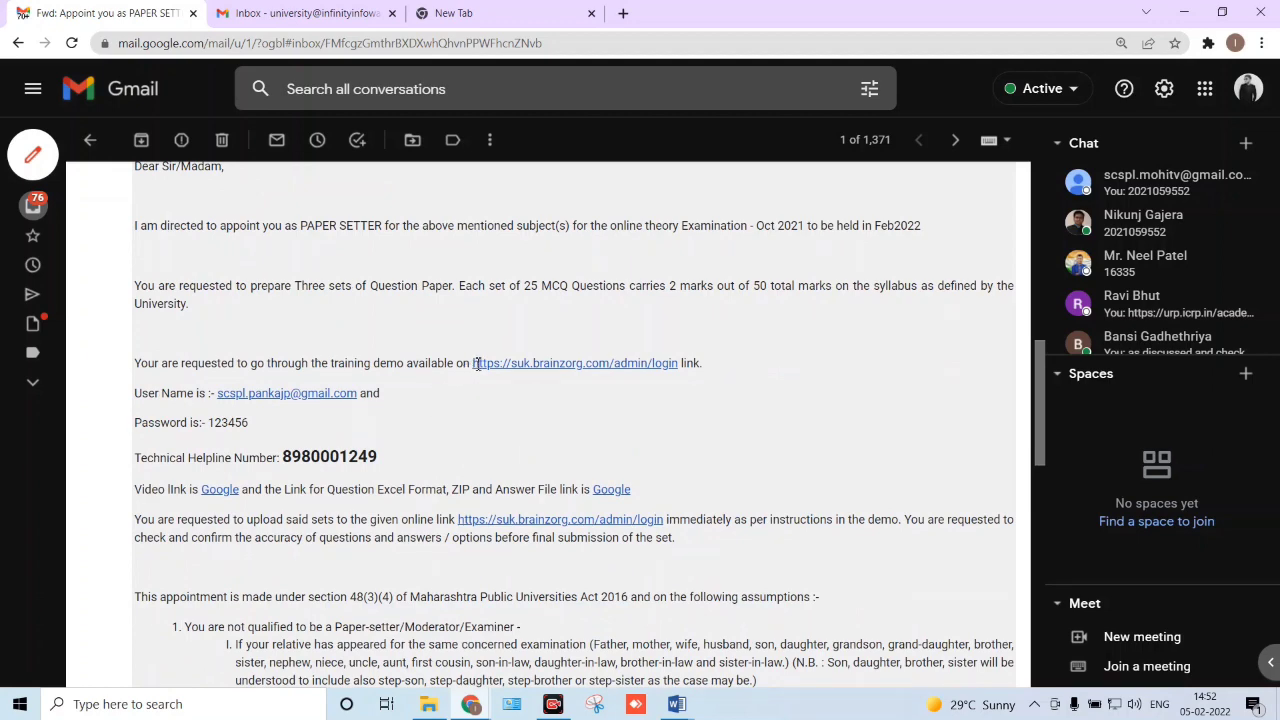
# - Copy the admin login link and load it in a new private window
pyautogui.moveTo(472, 364); pyautogui.dragTo(678, 364)
pyautogui.hotkey('ctrl', 'c')
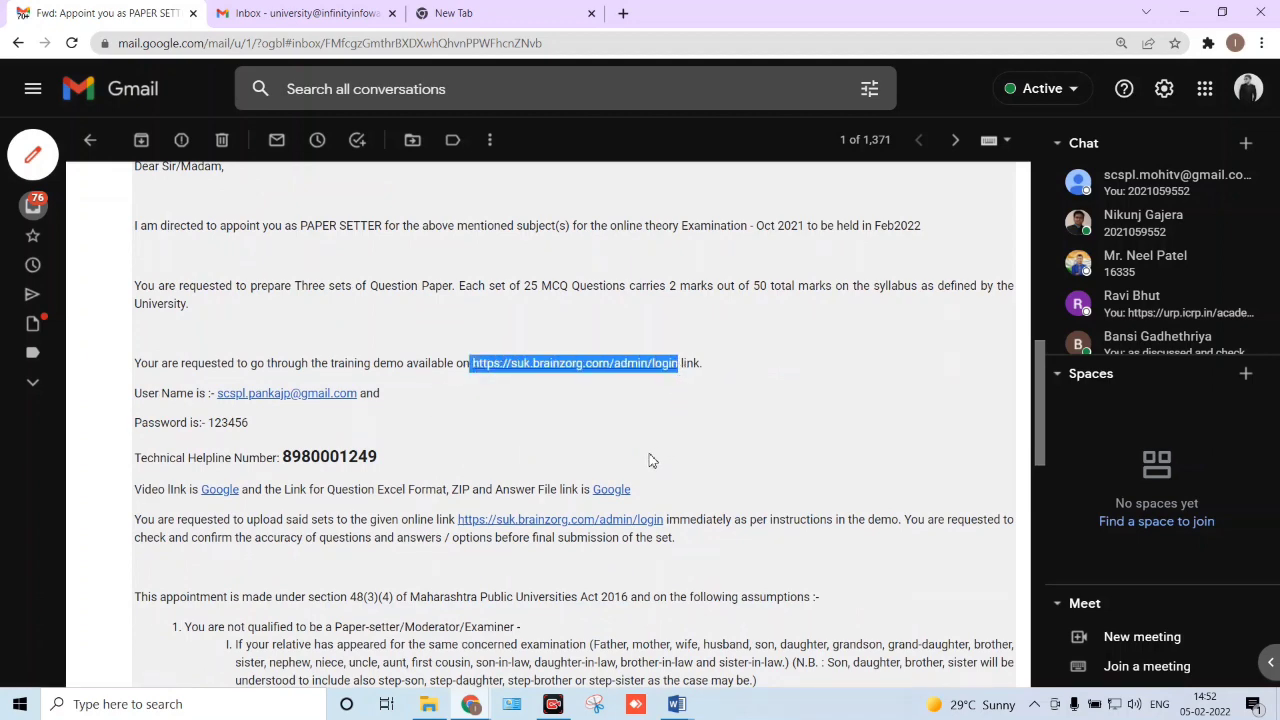
pyautogui.hotkey('ctrl', 'shift', 'n')
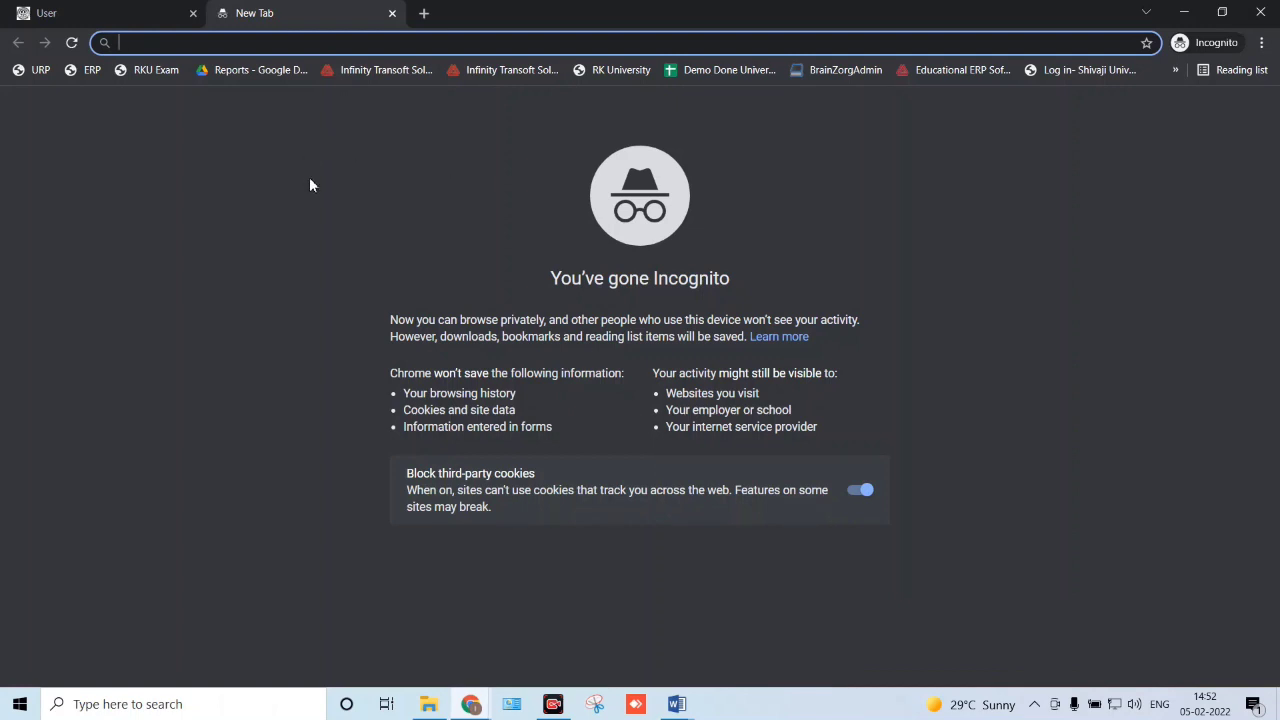
pyautogui.hotkey('ctrl', 'v')
pyautogui.press('Return')
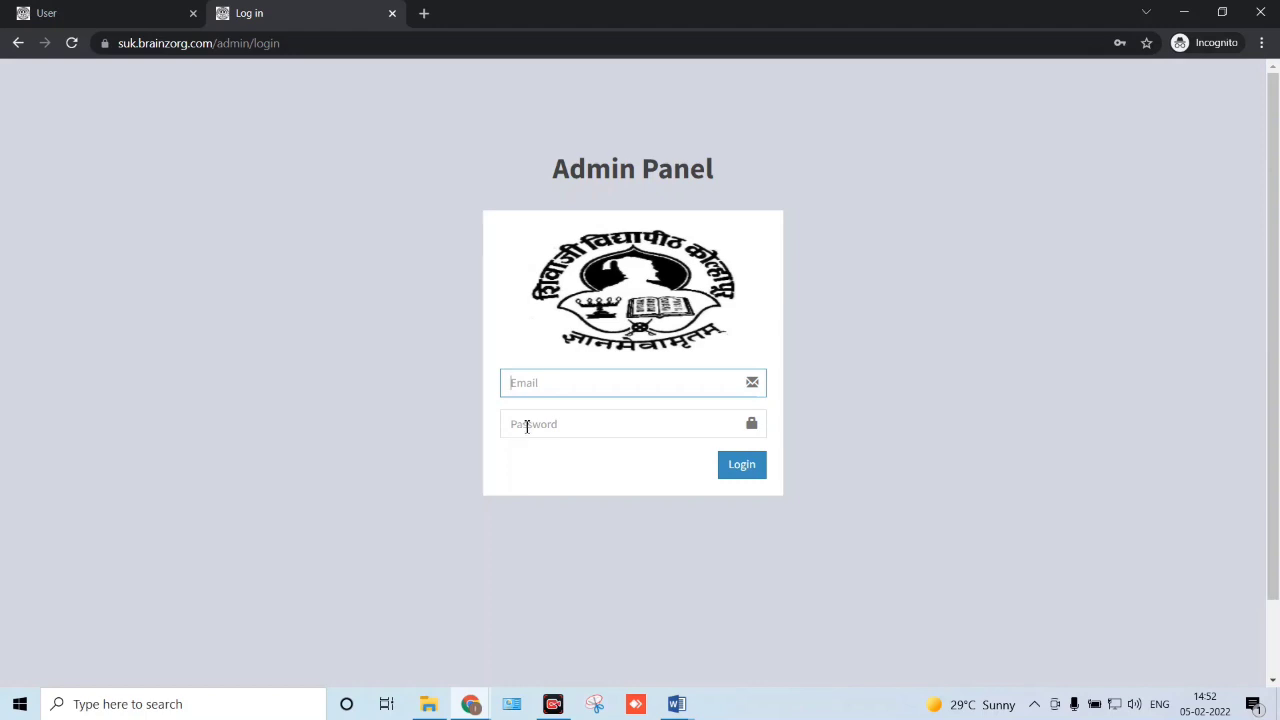
# - Log in to the admin panel using the saved email and password
pyautogui.hotkey('alt', 'Tab')
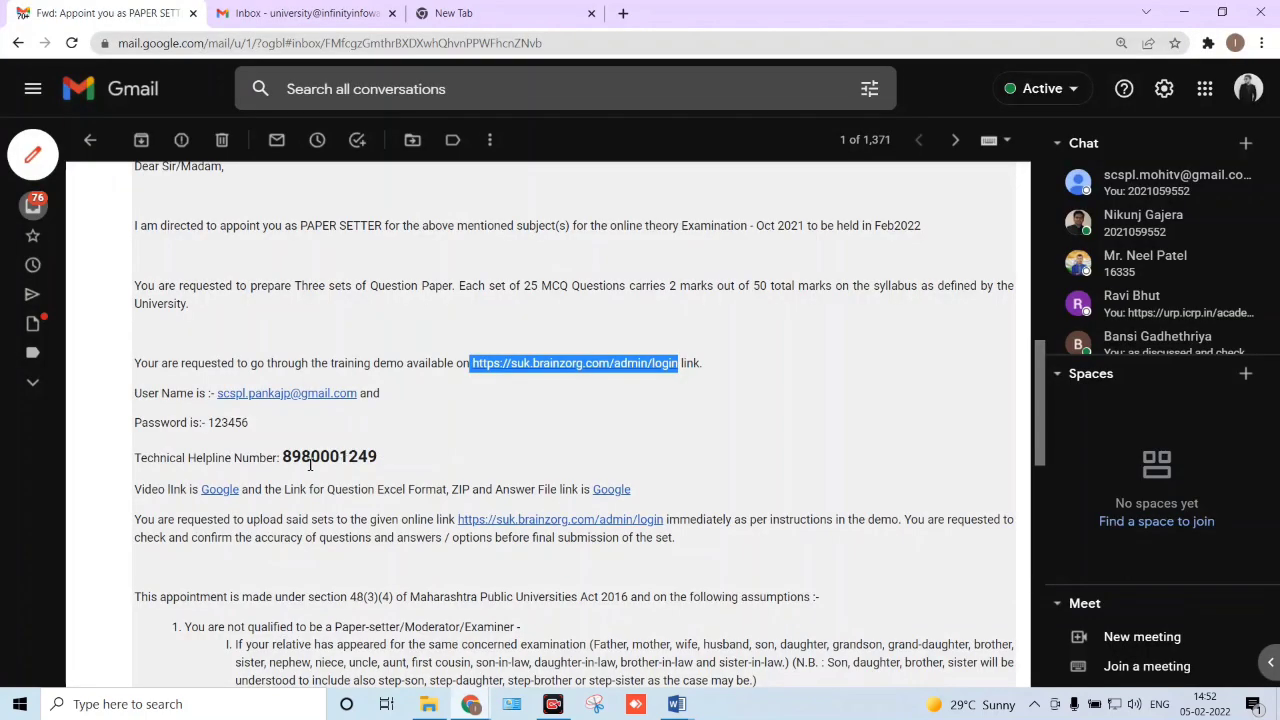
pyautogui.moveTo(217, 396); pyautogui.dragTo(362, 396)
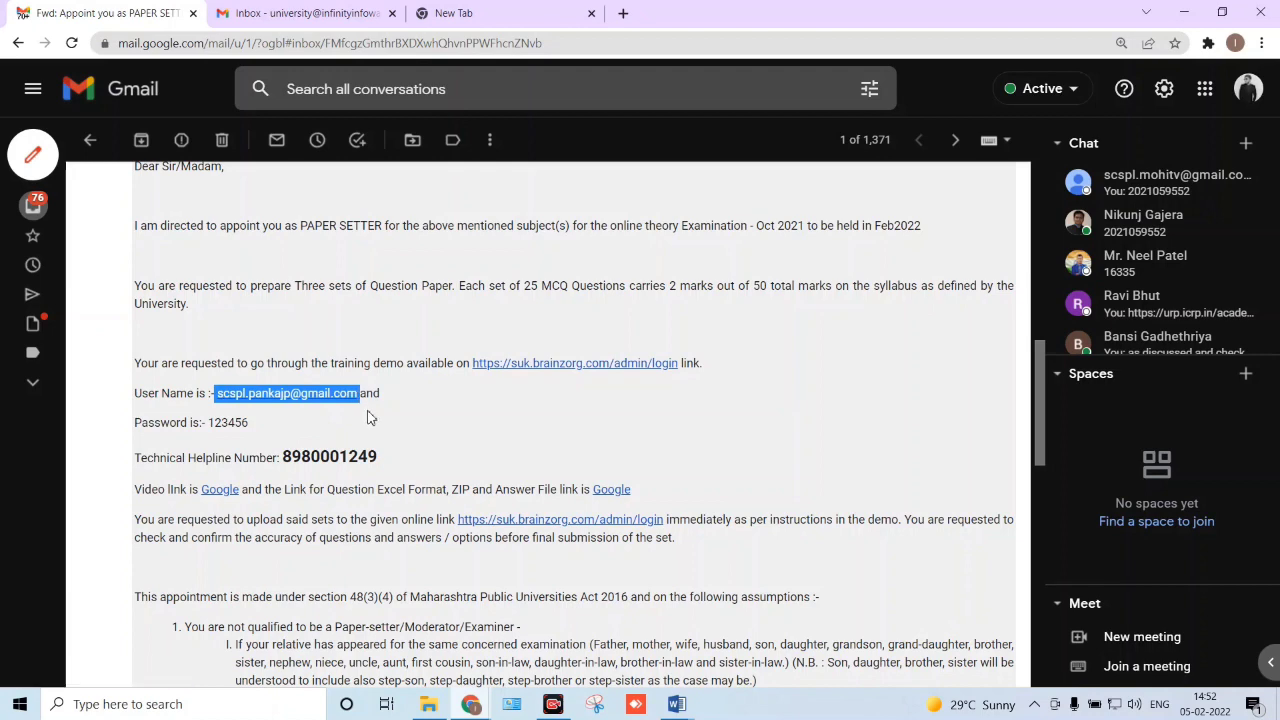
pyautogui.hotkey('alt', 'Tab')
pyautogui.click(520, 382)
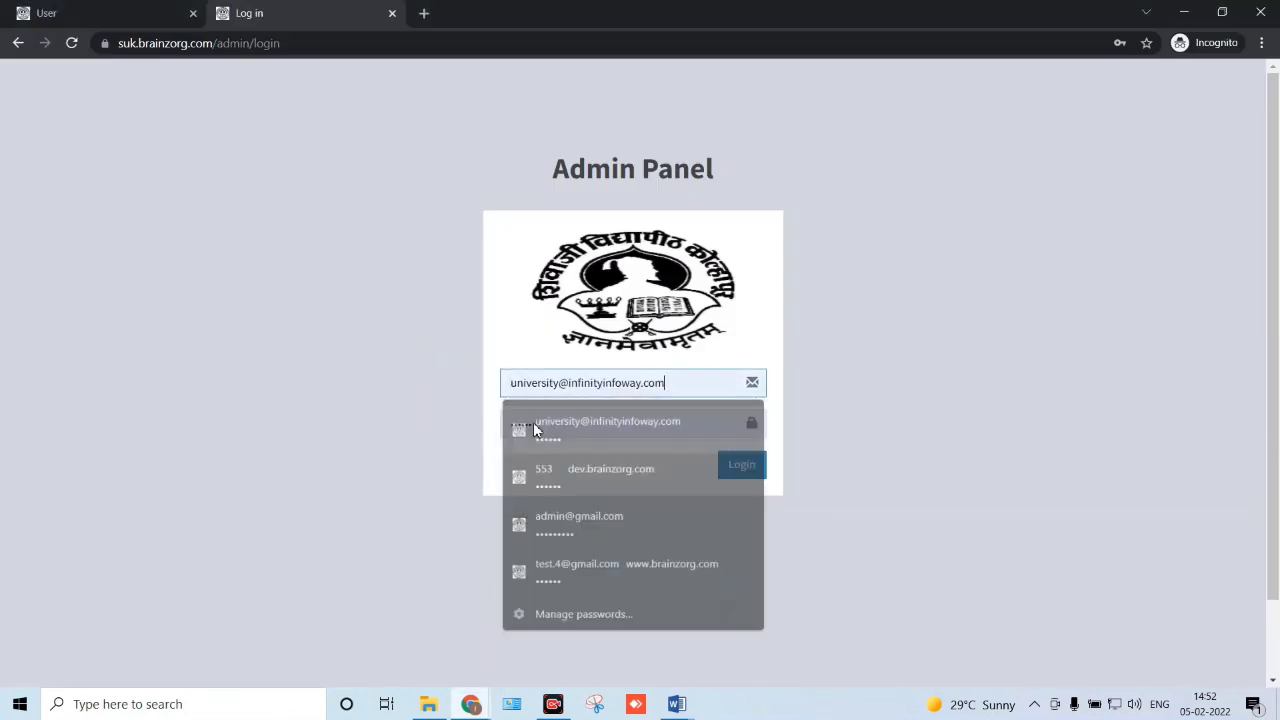
pyautogui.click(534, 424)
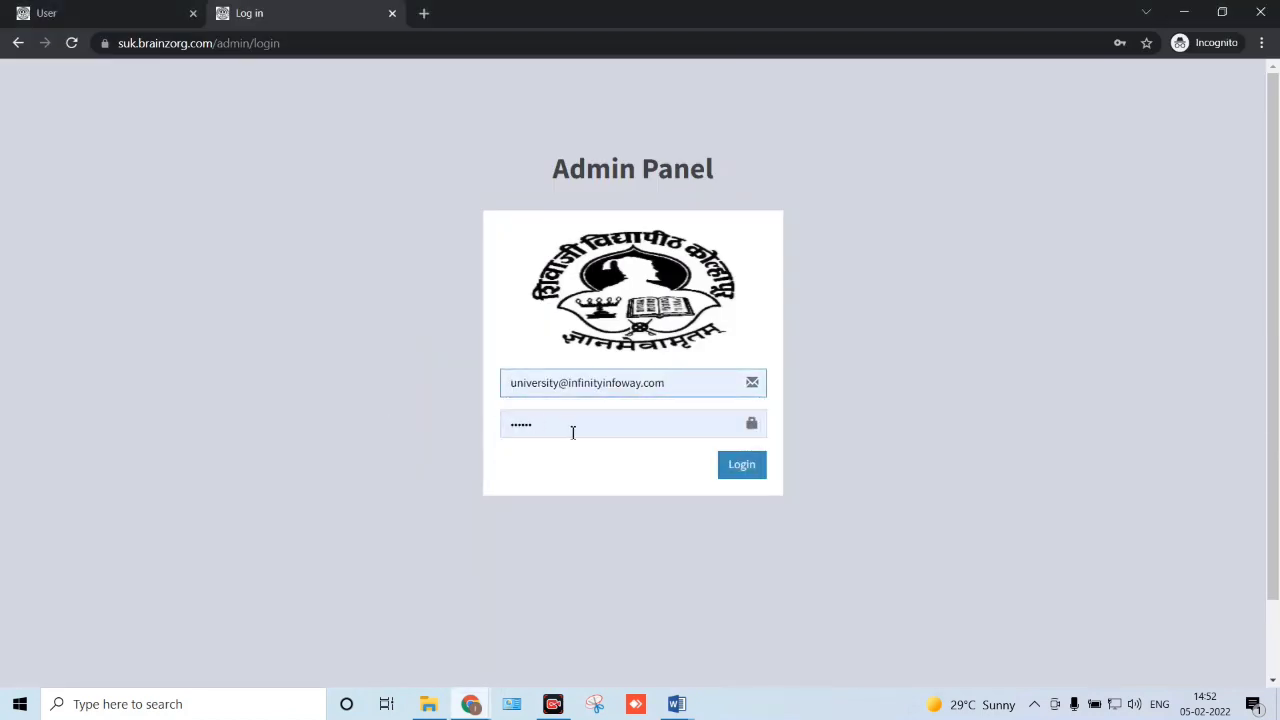
pyautogui.click(732, 477)
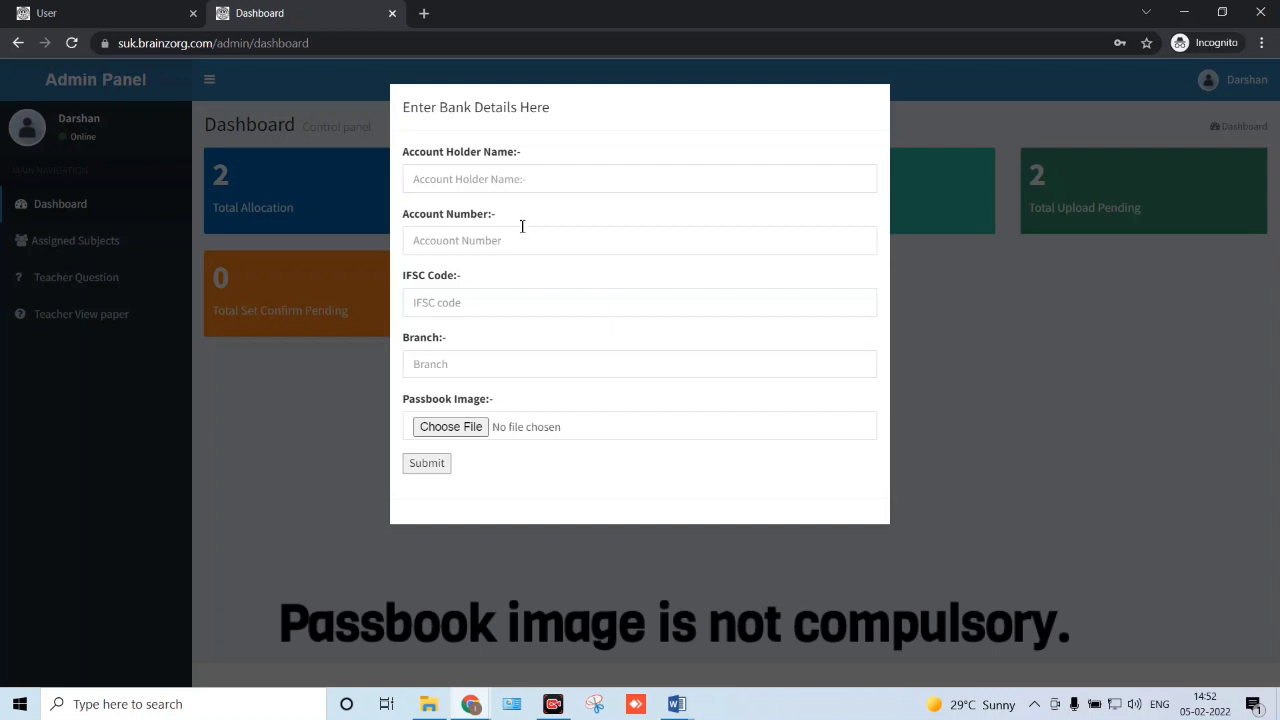
# - Fill in the account holder's name, account number, IFSC code and branch
pyautogui.click(497, 178)
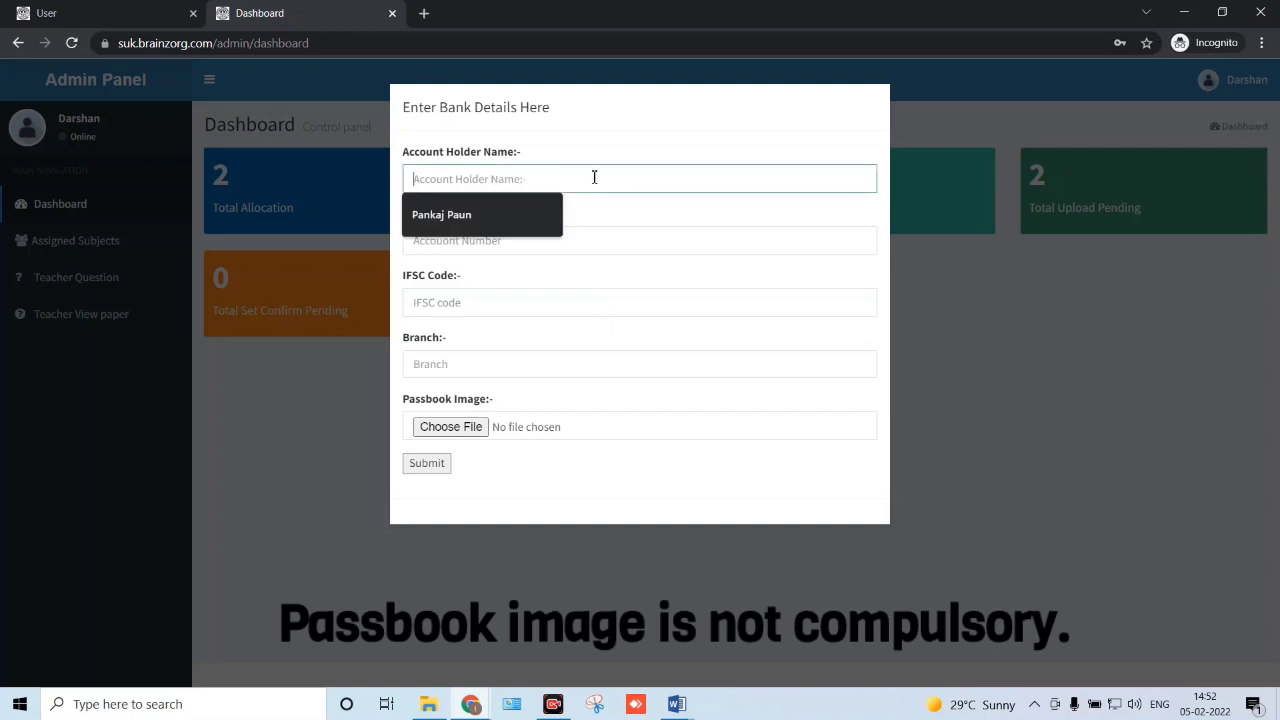
pyautogui.click(458, 215)
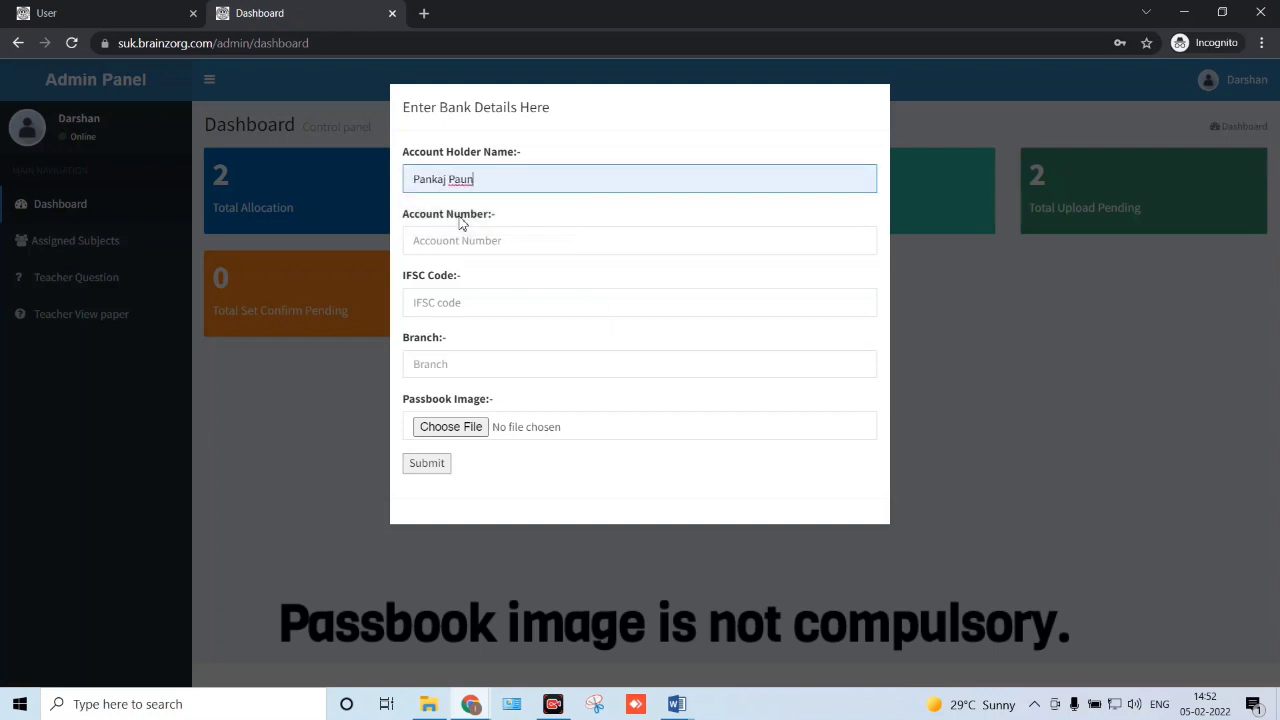
pyautogui.click(449, 240)
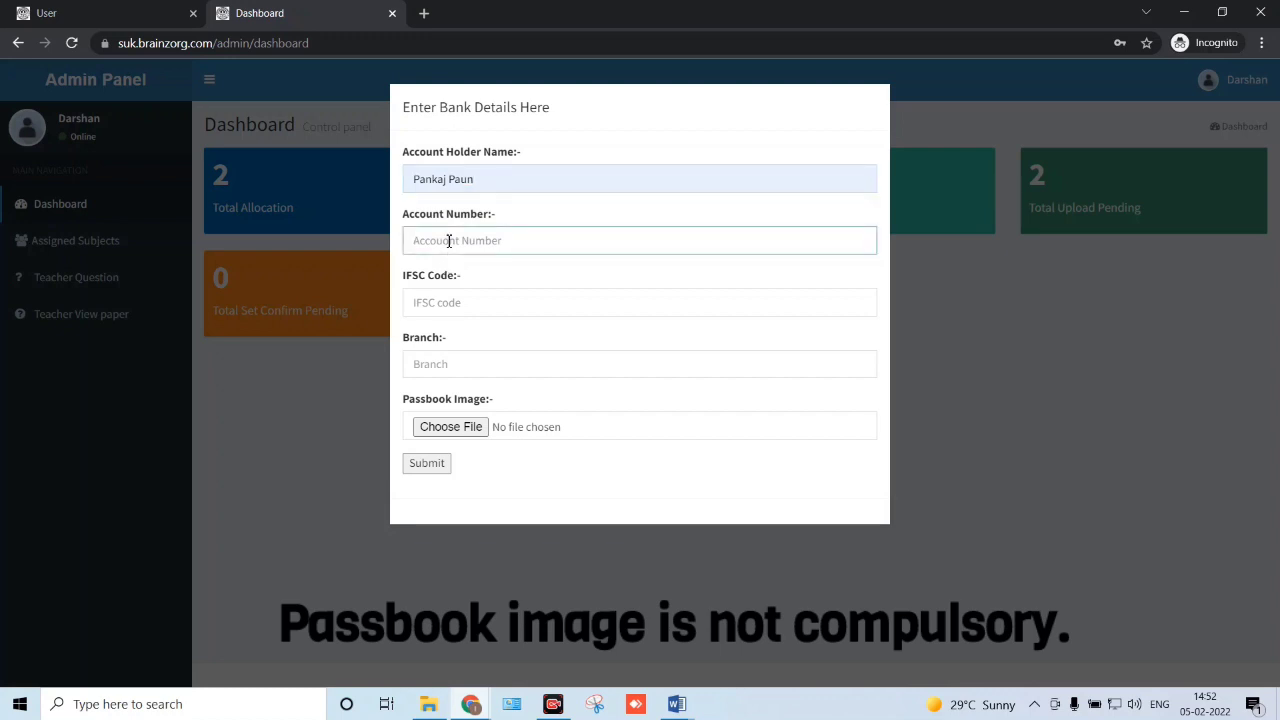
pyautogui.click(468, 308)
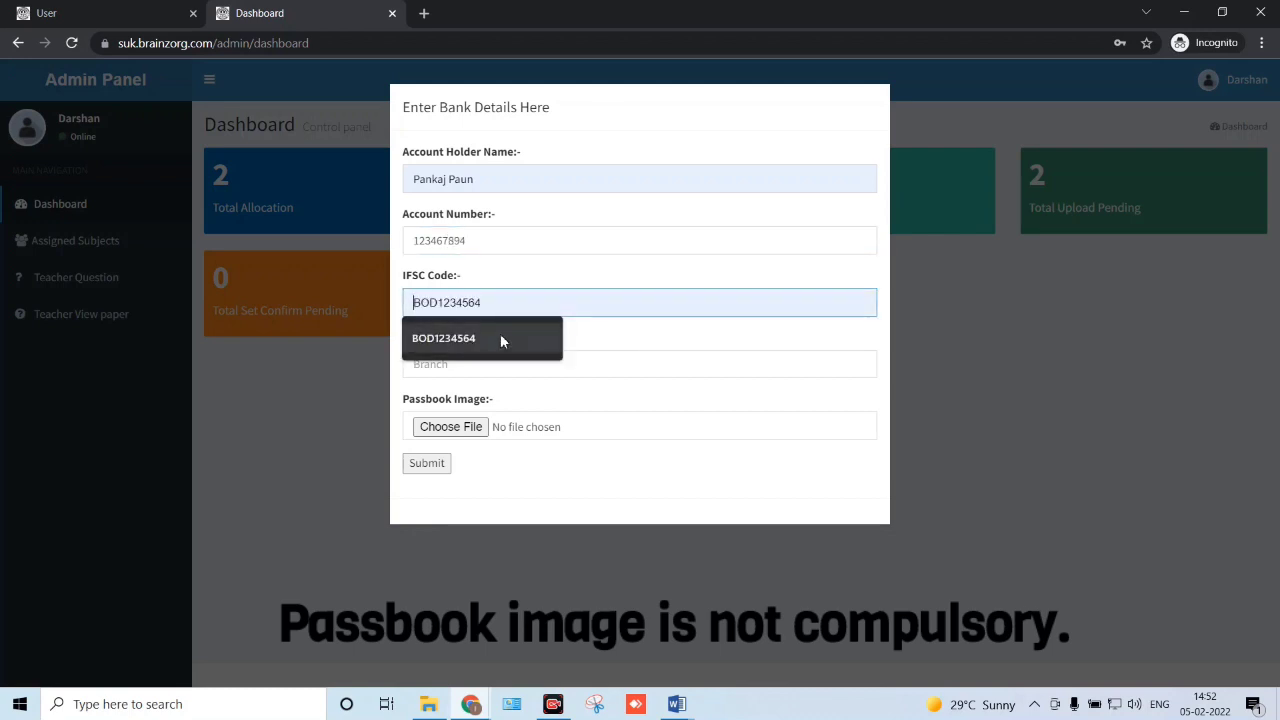
pyautogui.click(500, 335)
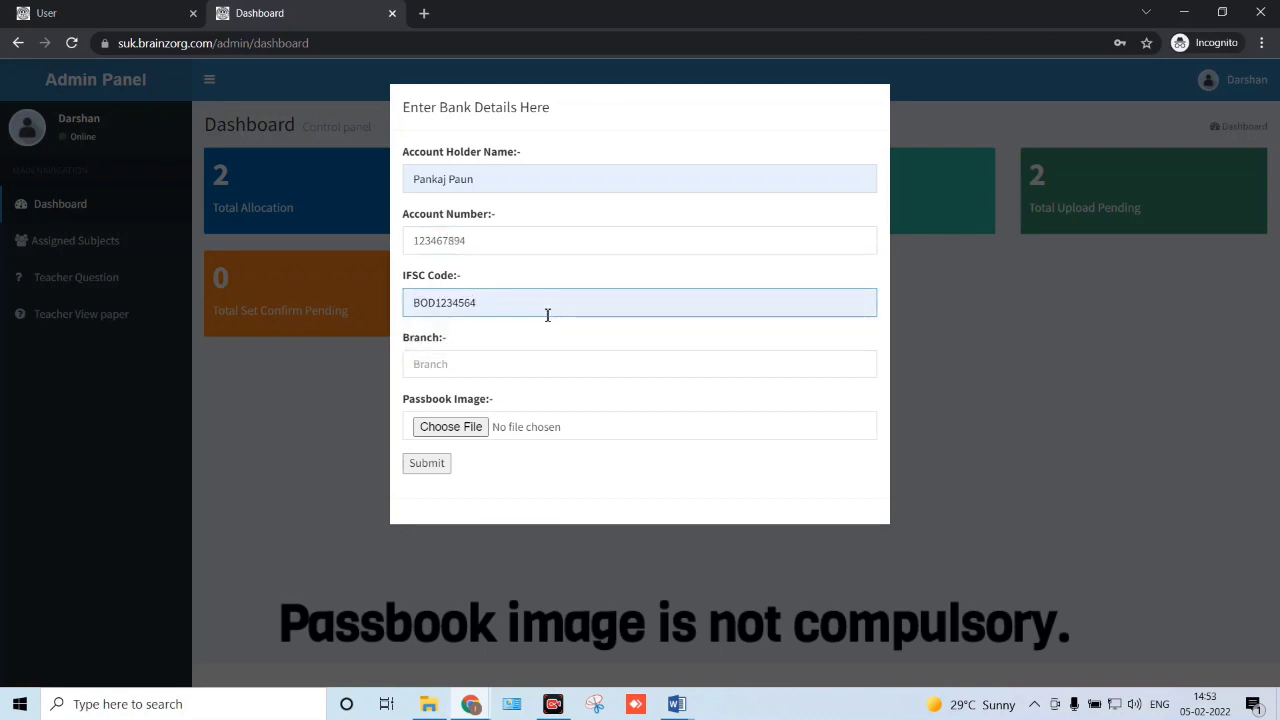
pyautogui.click(515, 361)
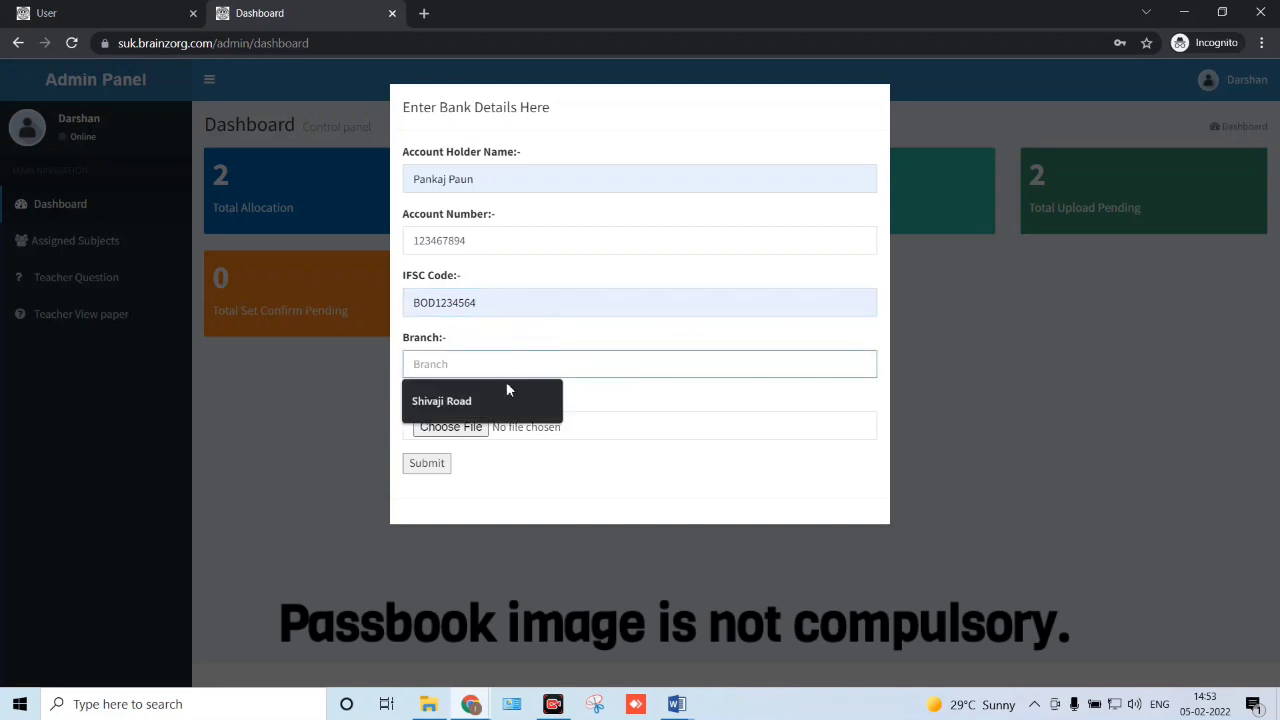
pyautogui.click(502, 394)
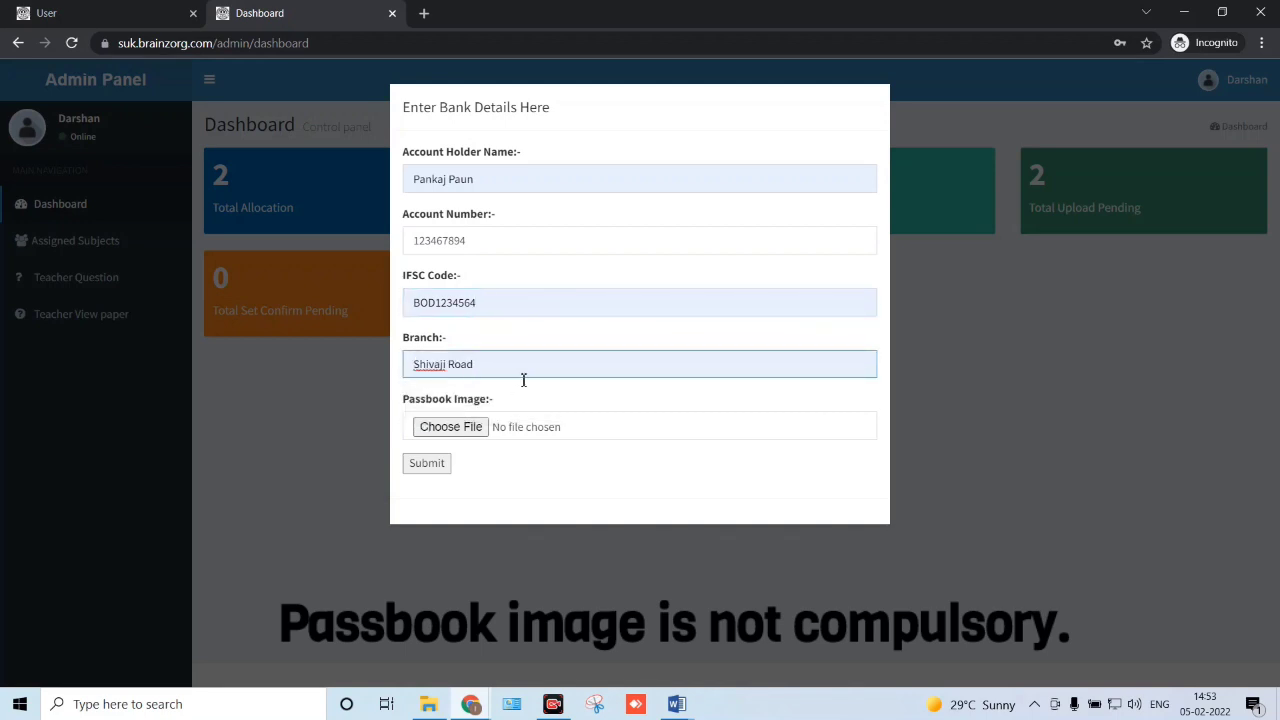
# - Attach Desktop > Desktop > download.jpg as the passbook image and submit the bank details
pyautogui.click(480, 431)
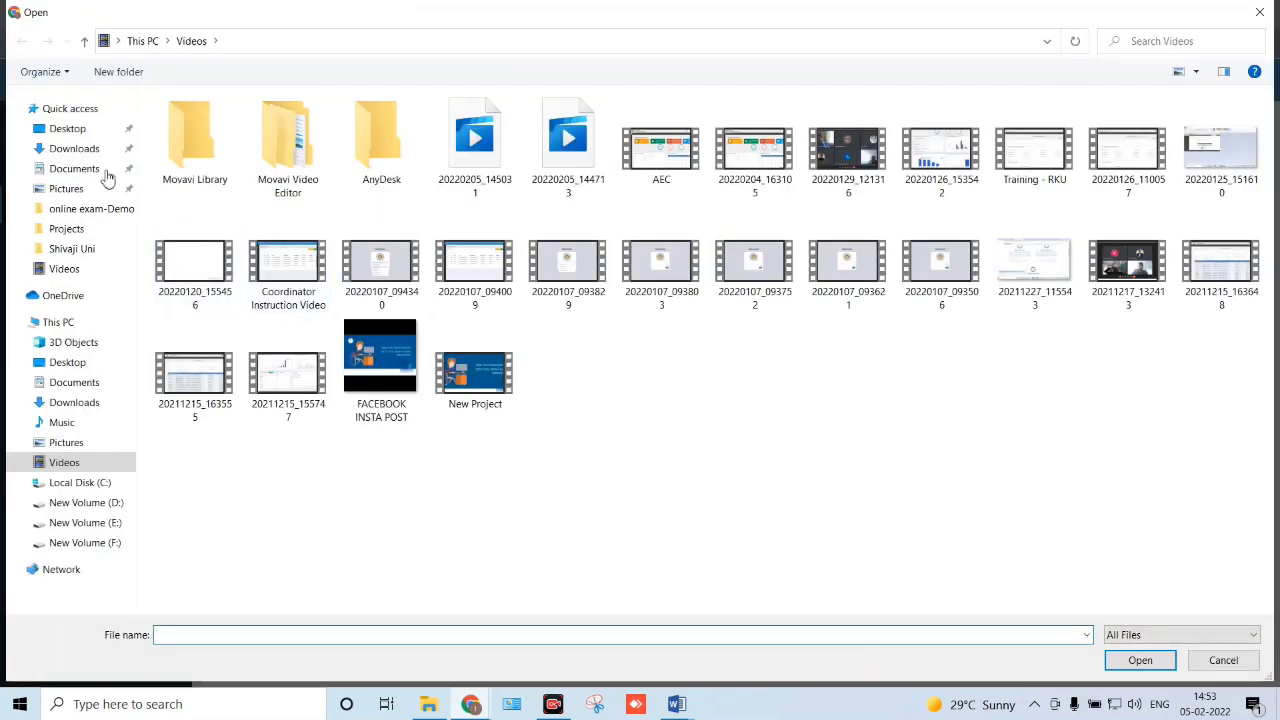
pyautogui.click(86, 132)
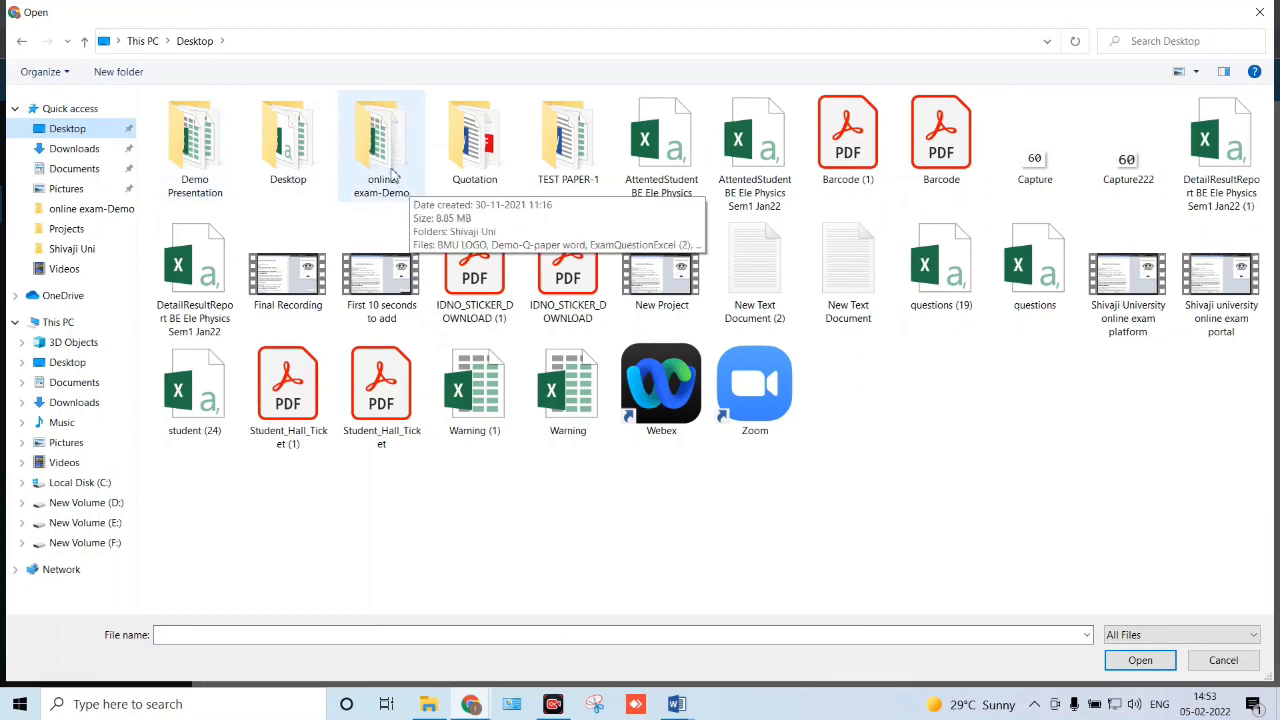
pyautogui.doubleClick(305, 155)
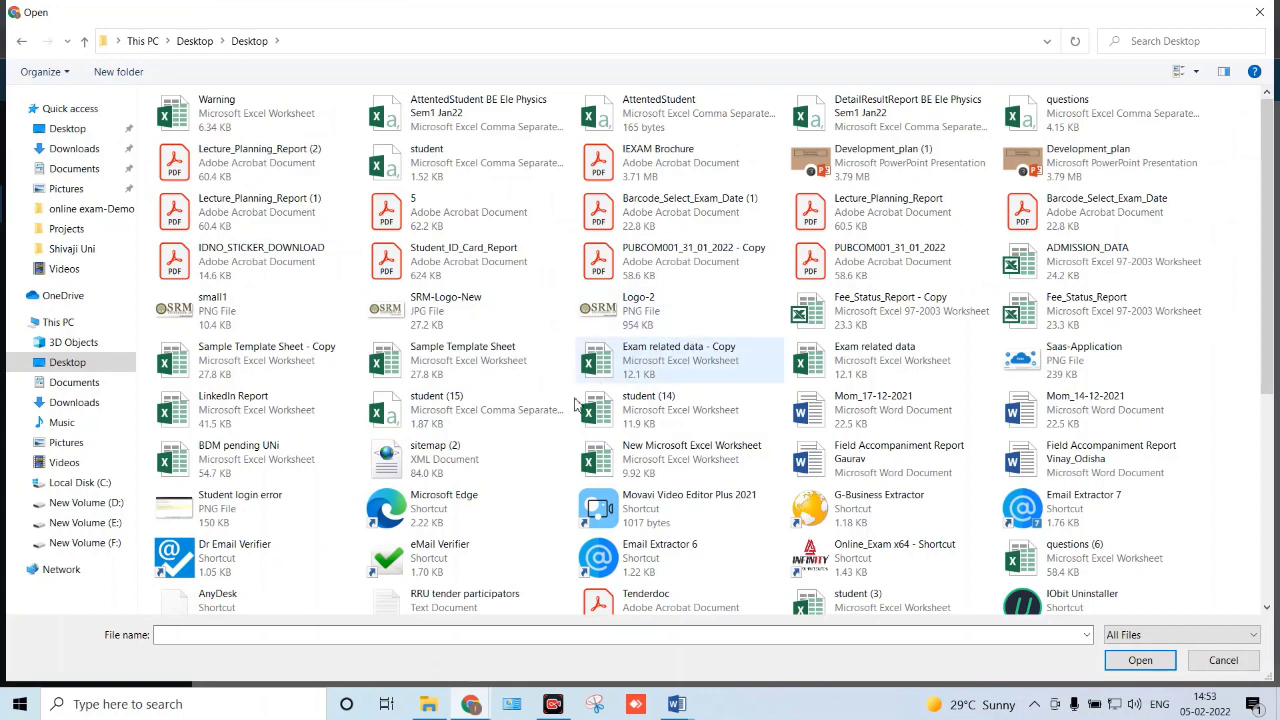
pyautogui.scroll(-3, 575, 412)
pyautogui.scroll(-1, 575, 412)
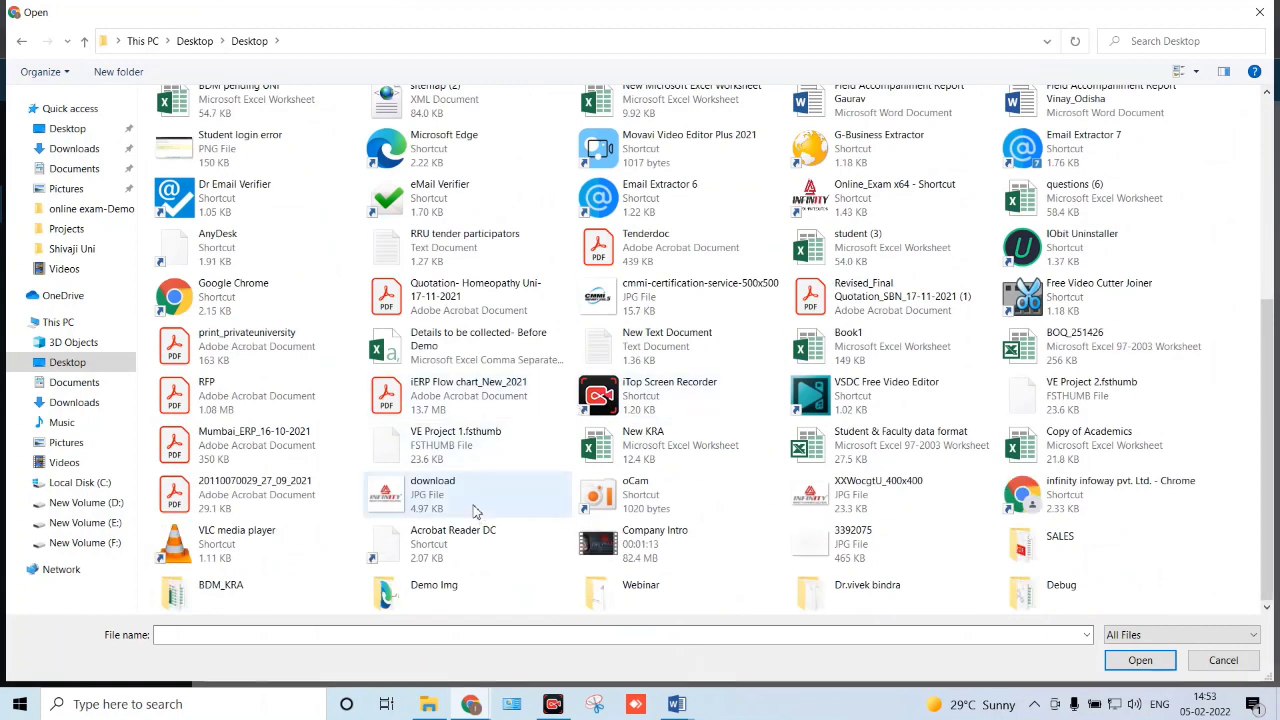
pyautogui.doubleClick(432, 490)
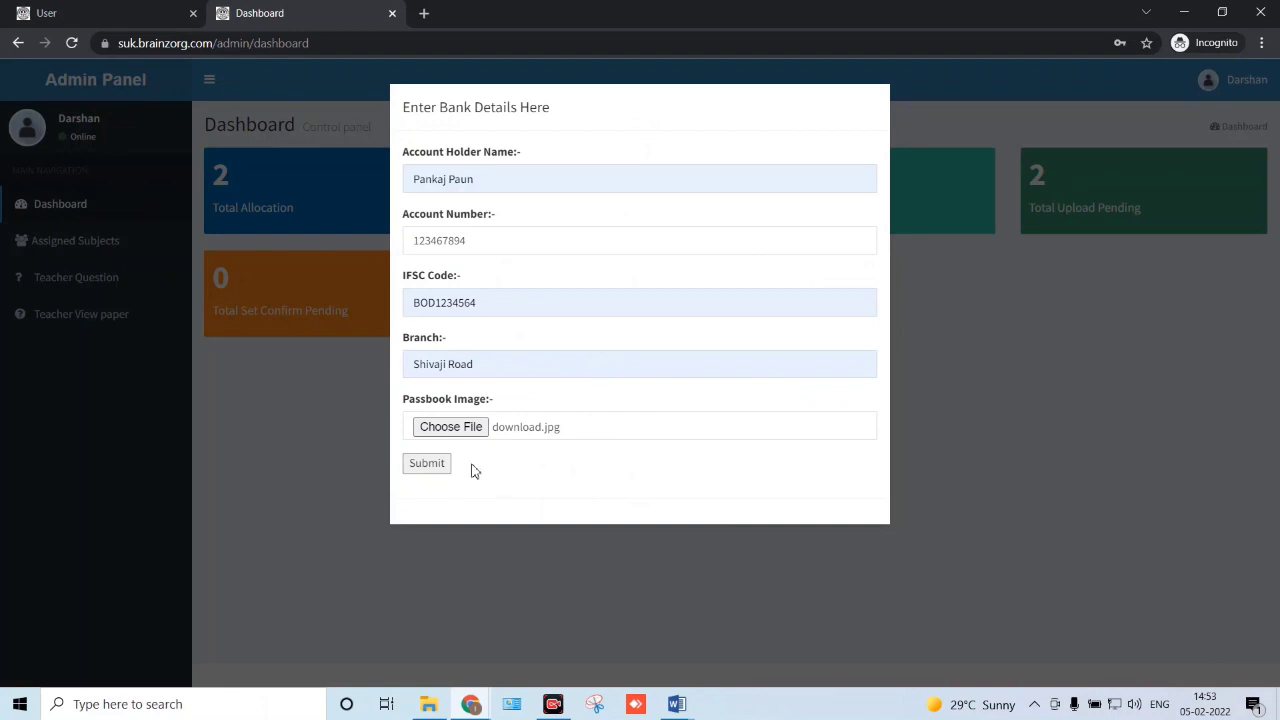
pyautogui.click(435, 470)
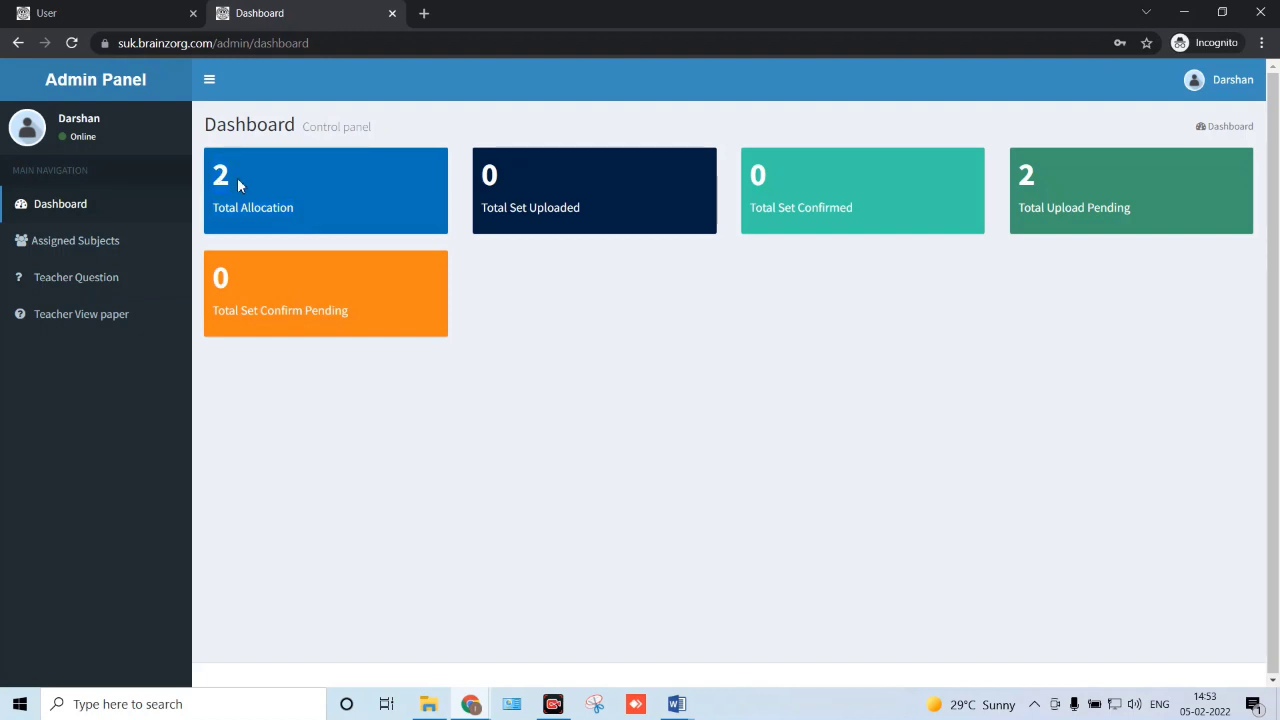
# - Highlight the Total Set Uploaded and Total Set Confirmed labels and their zero counts
pyautogui.moveTo(480, 212); pyautogui.dragTo(578, 216)
pyautogui.click(495, 187)
pyautogui.moveTo(483, 178); pyautogui.dragTo(508, 174)
pyautogui.click(517, 183)
pyautogui.moveTo(752, 210); pyautogui.dragTo(857, 224)
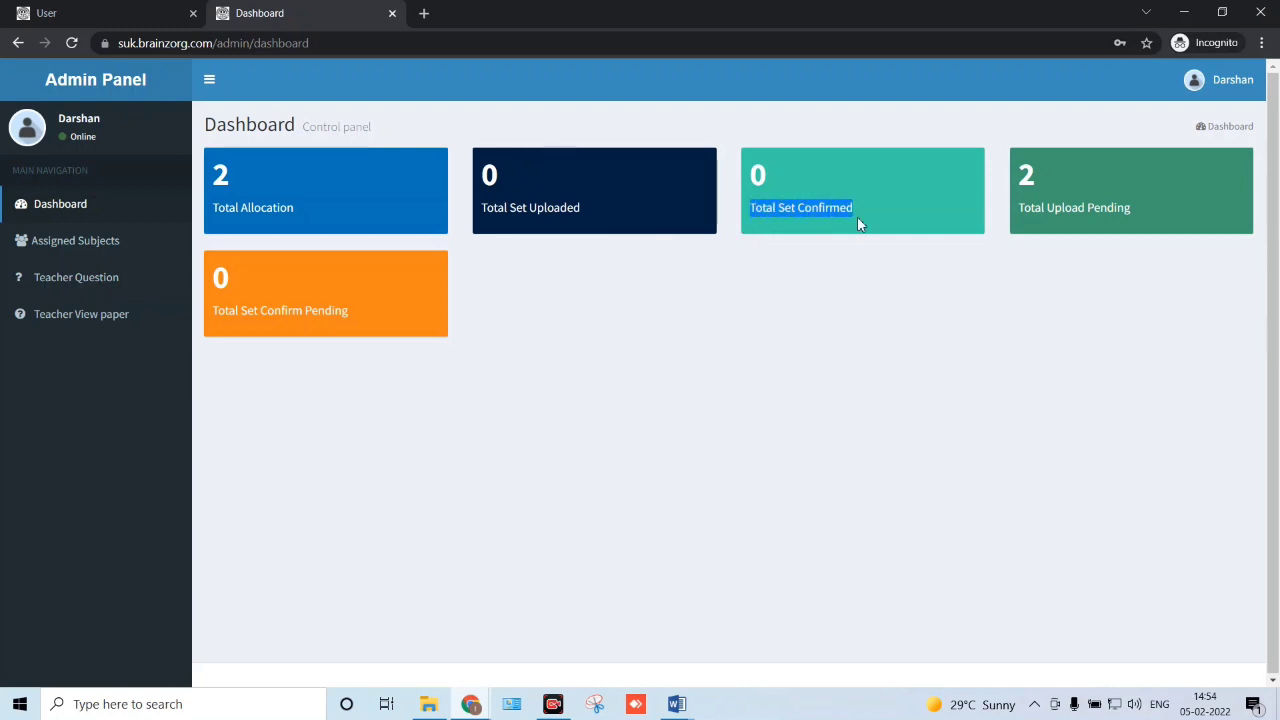
pyautogui.doubleClick(768, 174)
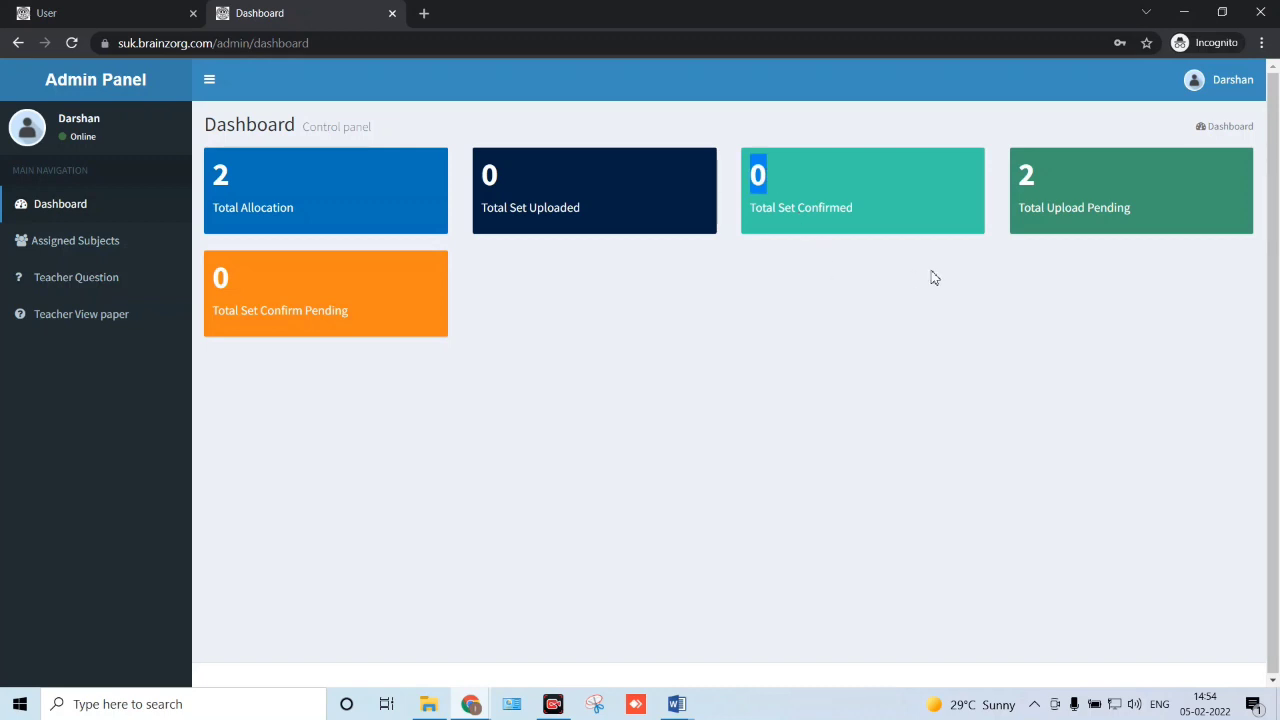
# - Highlight the Total Upload Pending label and the zero Total Set Confirm Pending count
pyautogui.moveTo(1020, 208); pyautogui.dragTo(1101, 209)
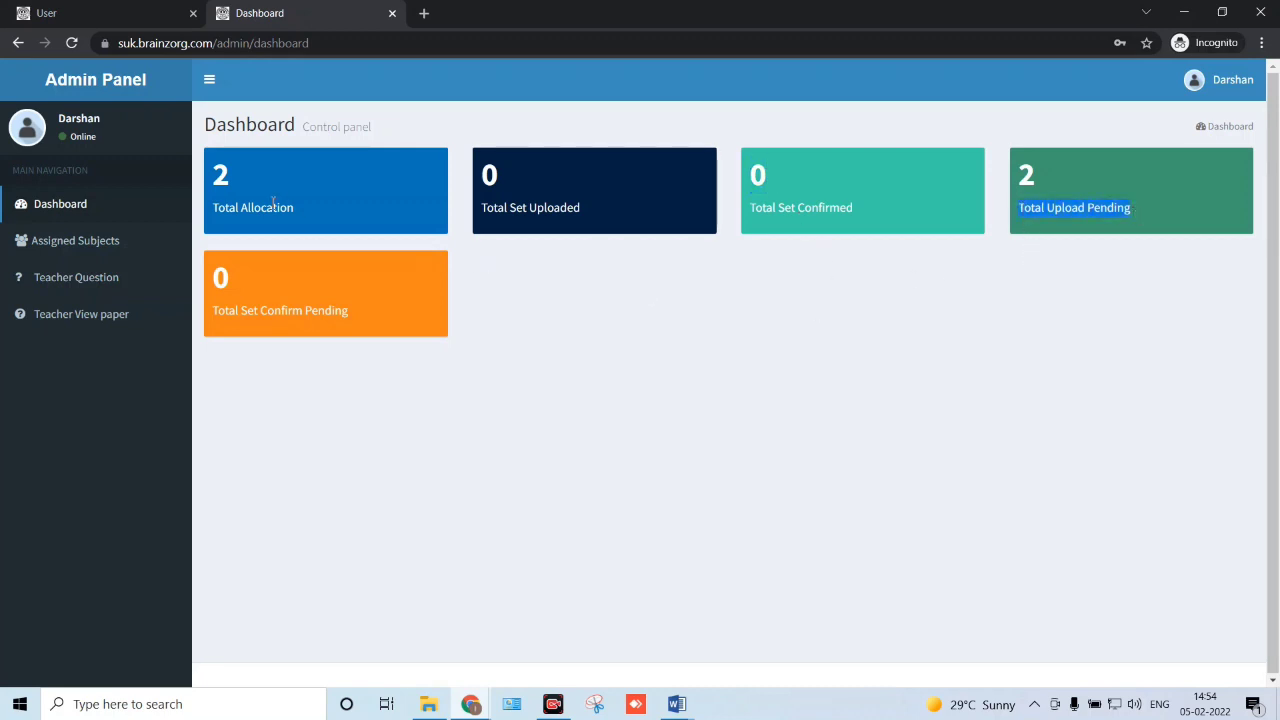
pyautogui.click(351, 204)
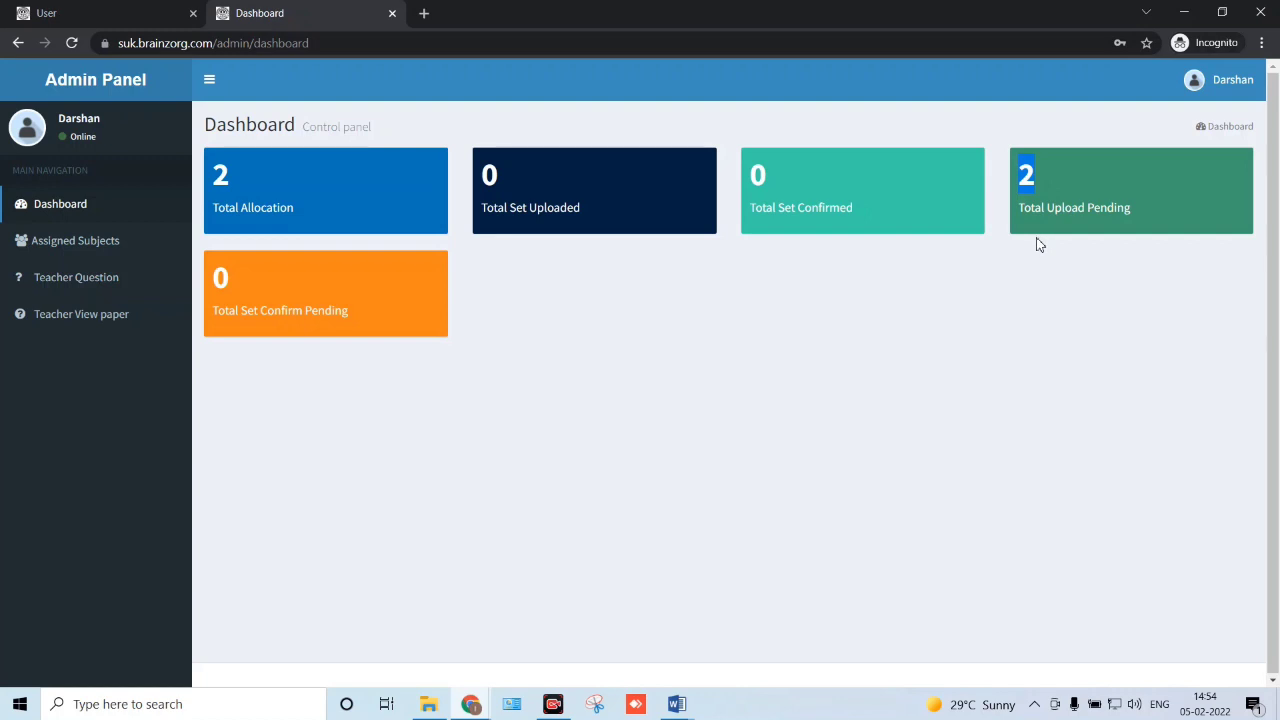
pyautogui.click(207, 316)
pyautogui.moveTo(206, 316); pyautogui.dragTo(349, 306)
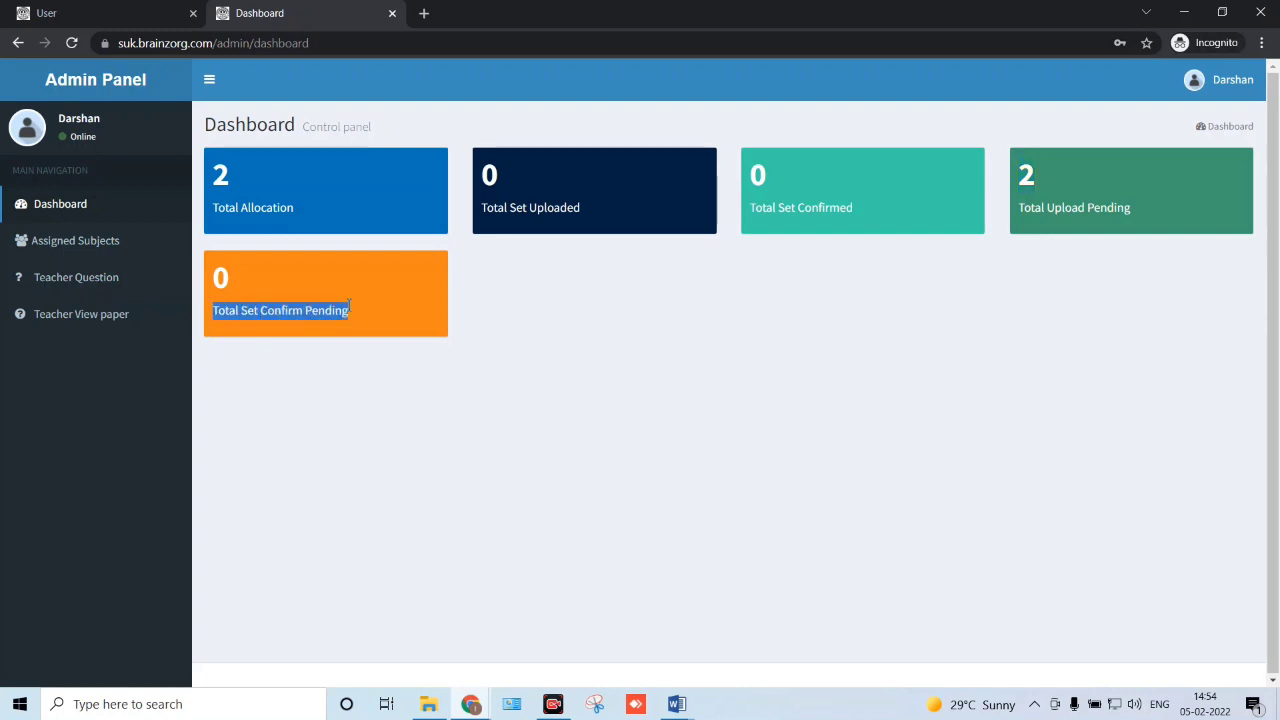
pyautogui.doubleClick(260, 285)
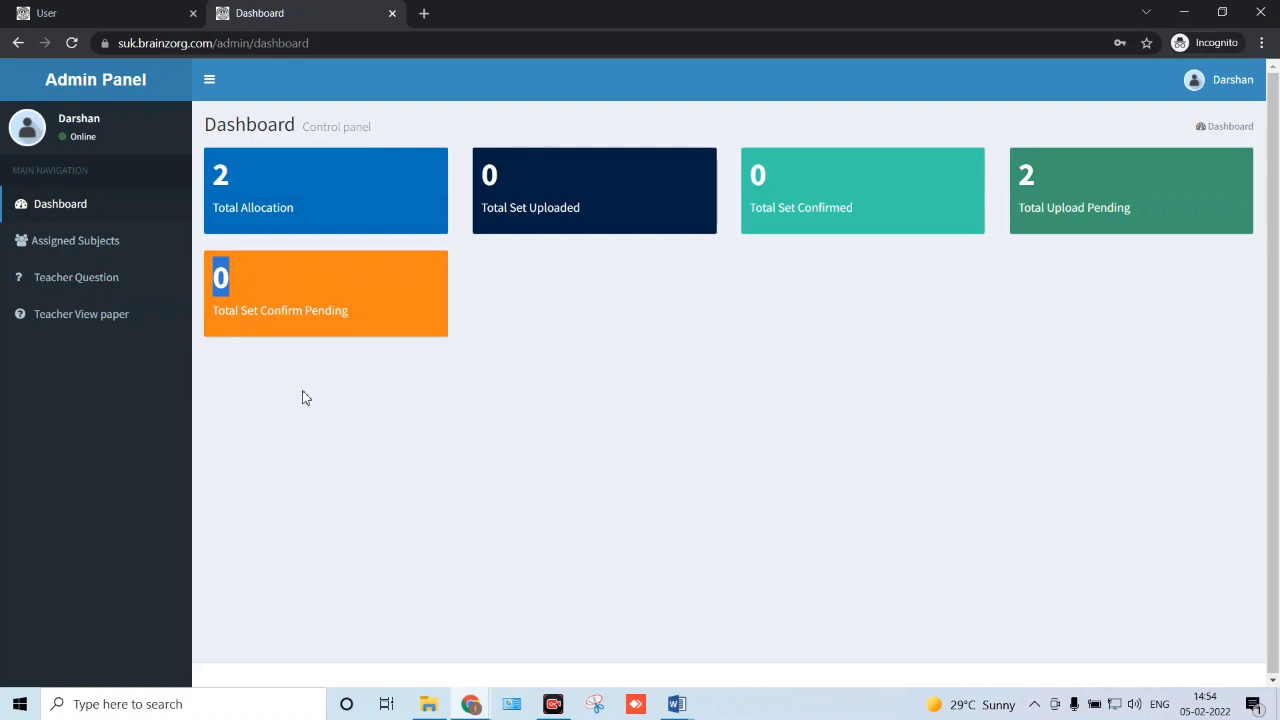
pyautogui.click(97, 252)
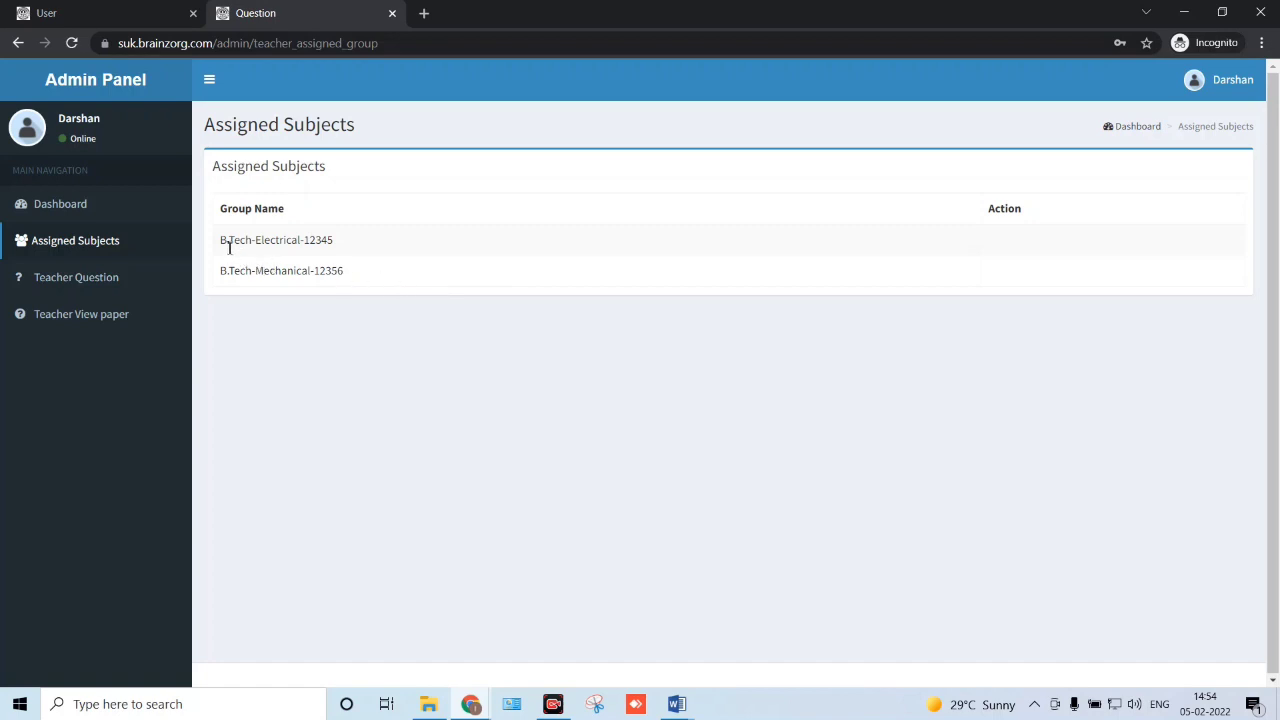
pyautogui.moveTo(218, 245); pyautogui.dragTo(340, 240)
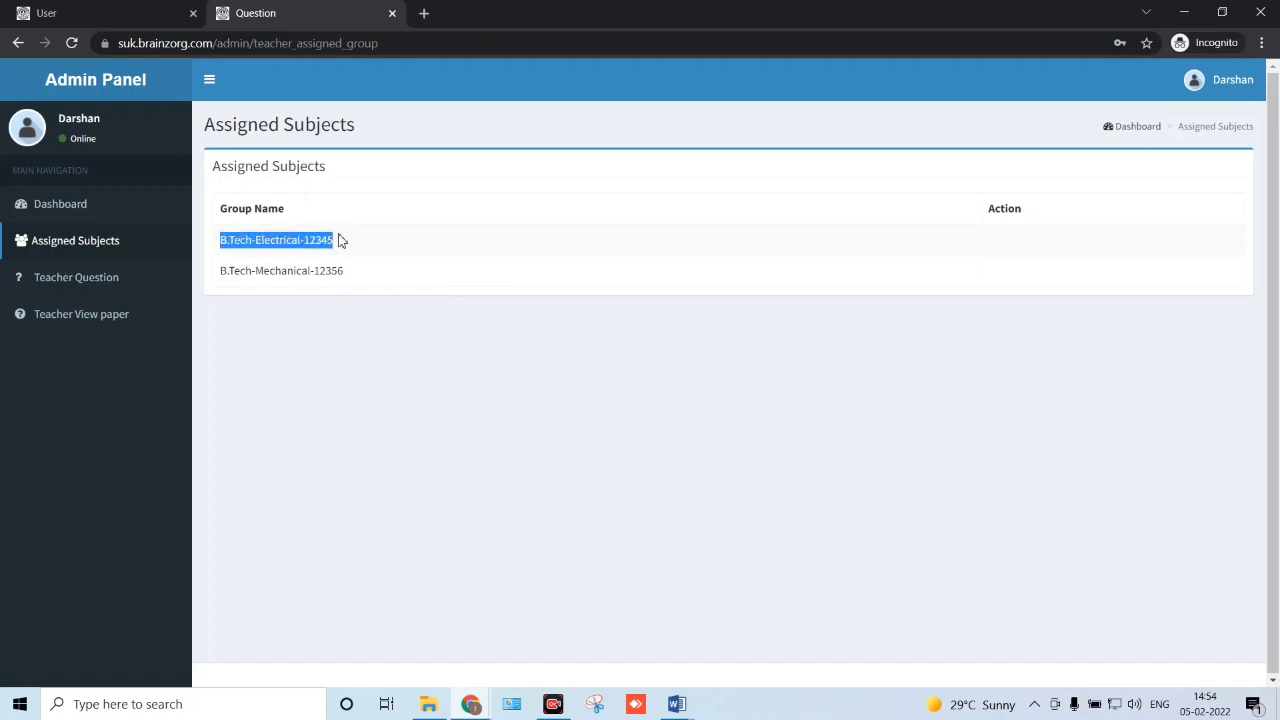
pyautogui.moveTo(233, 246); pyautogui.dragTo(284, 240)
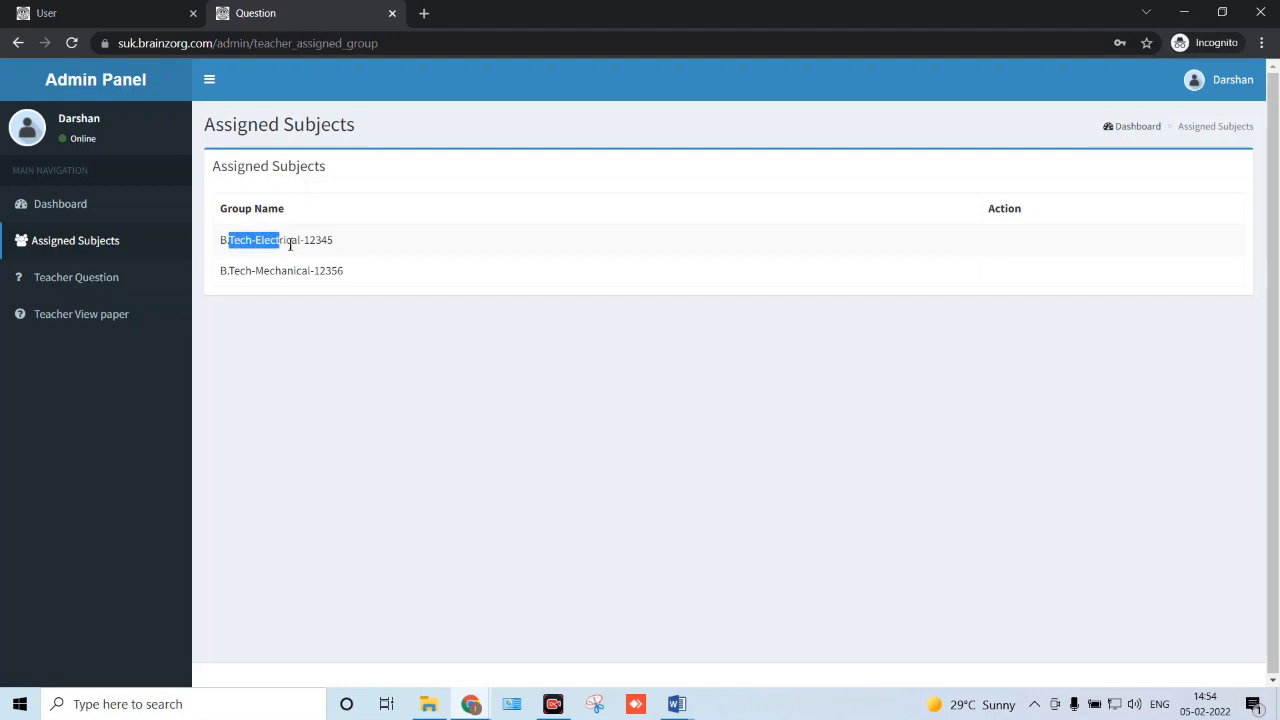
pyautogui.moveTo(228, 244); pyautogui.dragTo(336, 241)
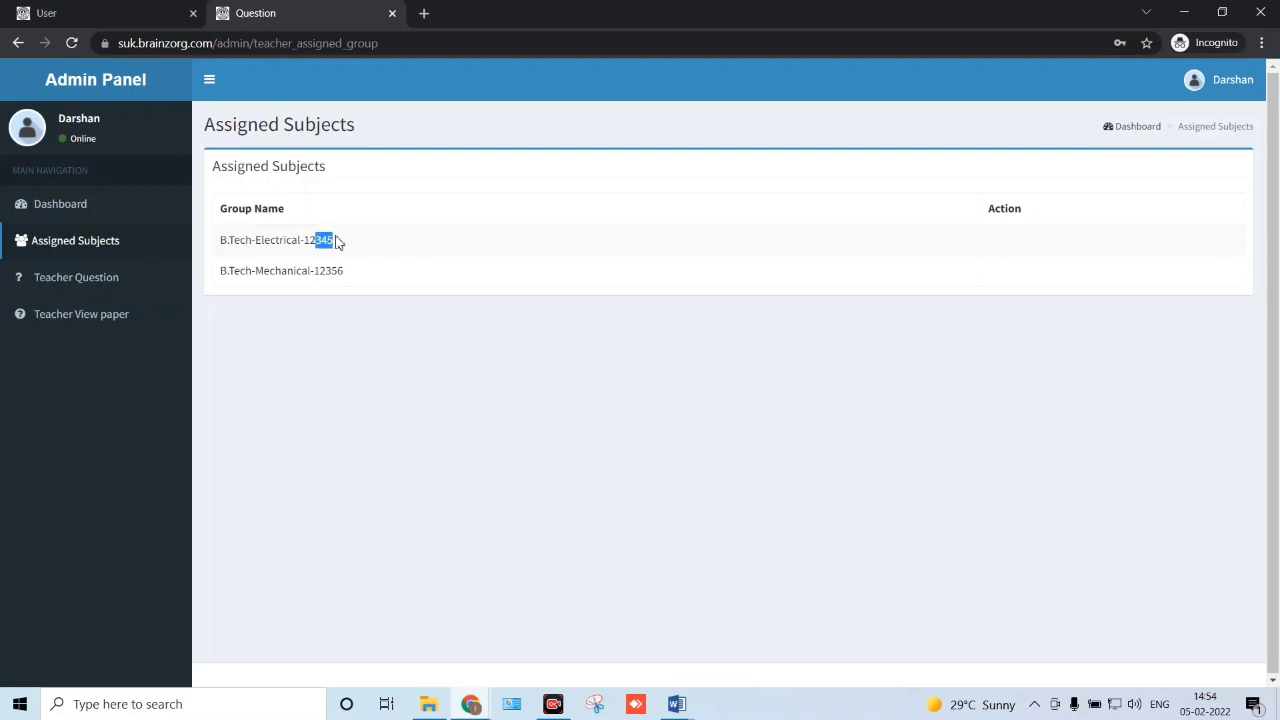
pyautogui.moveTo(229, 240); pyautogui.dragTo(328, 241)
pyautogui.click(342, 238)
# - Open the Add Teacher Question form from the Teacher Question list
pyautogui.click(116, 282)
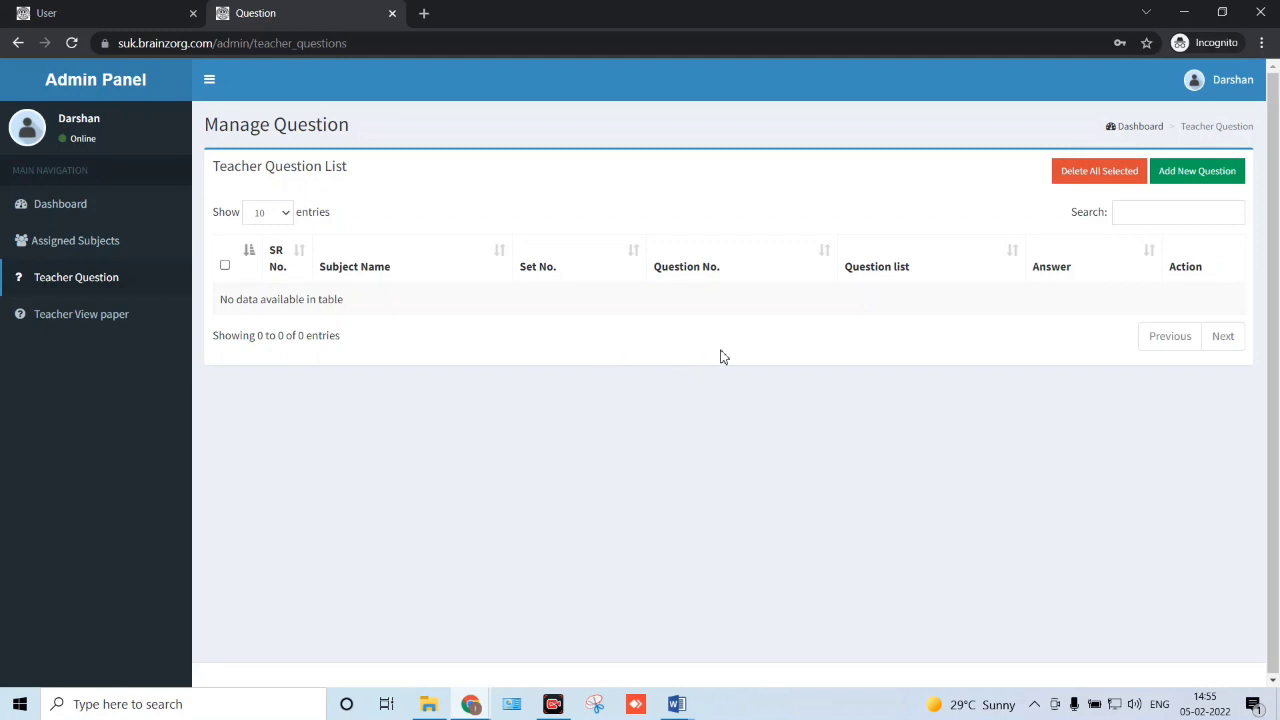
pyautogui.click(1200, 184)
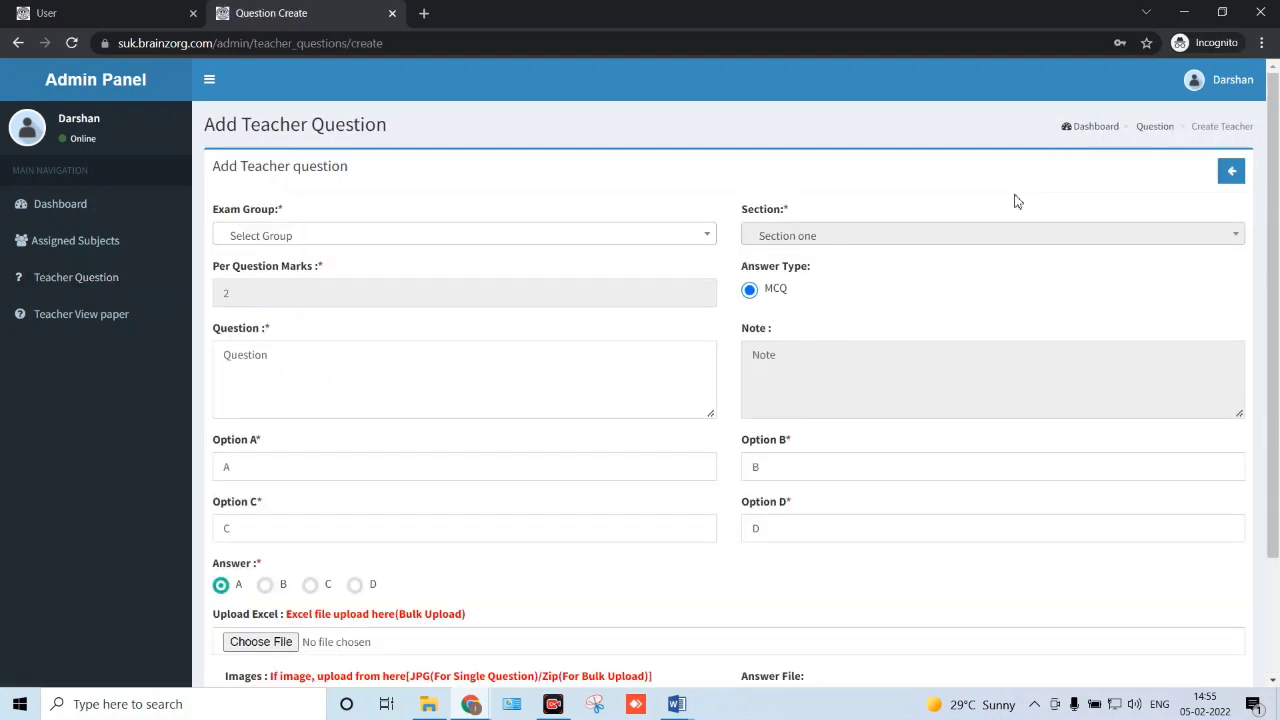
pyautogui.scroll(-2, 646, 310)
pyautogui.scroll(2, 646, 307)
pyautogui.scroll(-1, 646, 307)
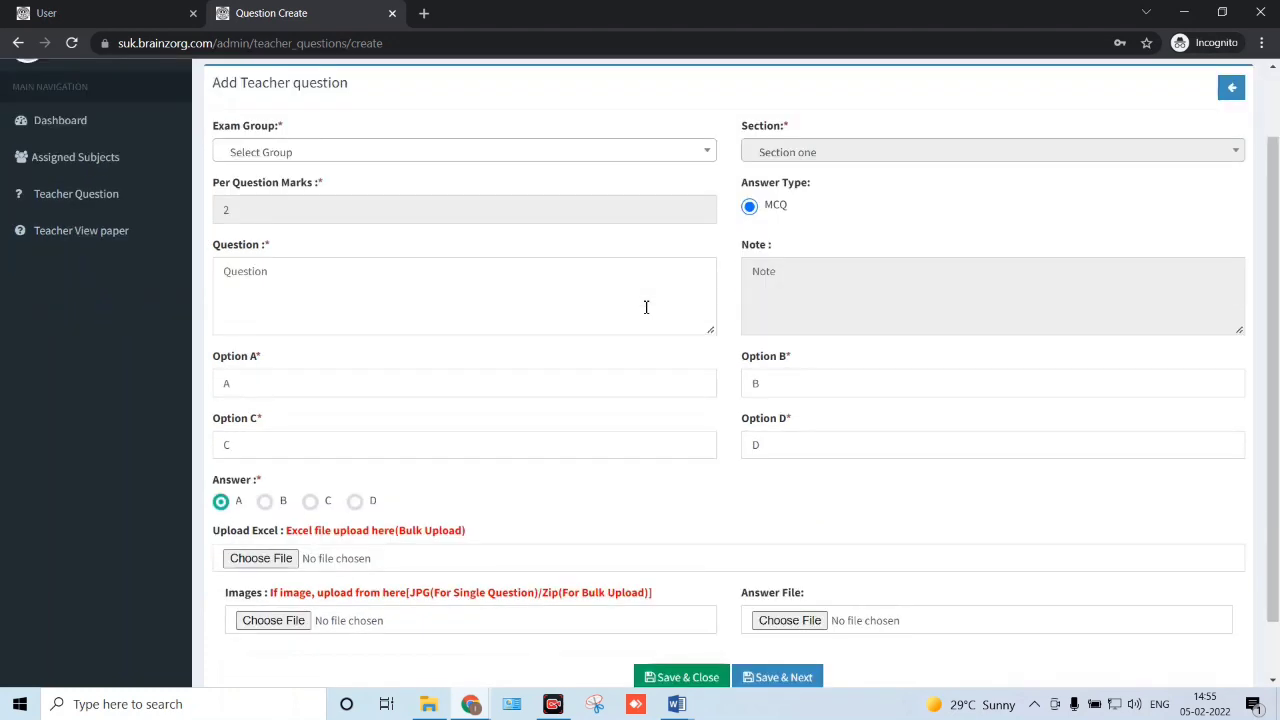
pyautogui.scroll(1, 646, 307)
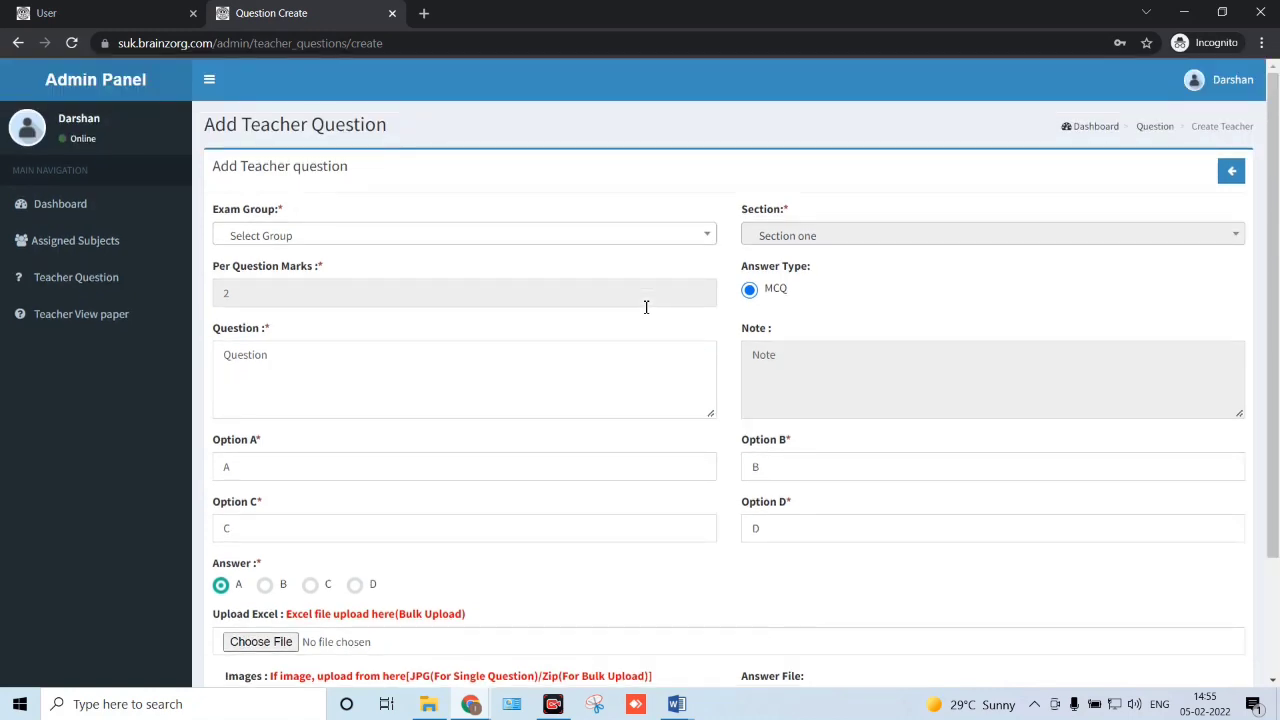
# - Choose exam group B.Tech-Electrical-12345, set 1, and 2 marks
pyautogui.click(397, 242)
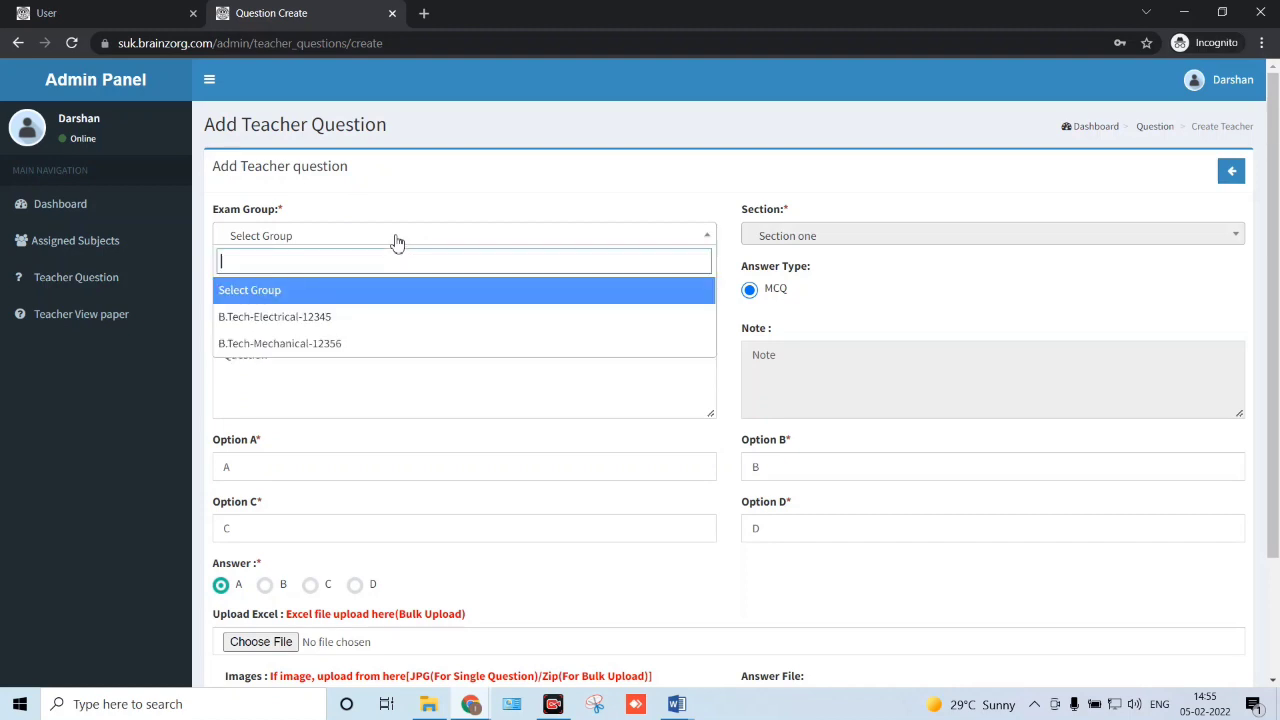
pyautogui.click(385, 318)
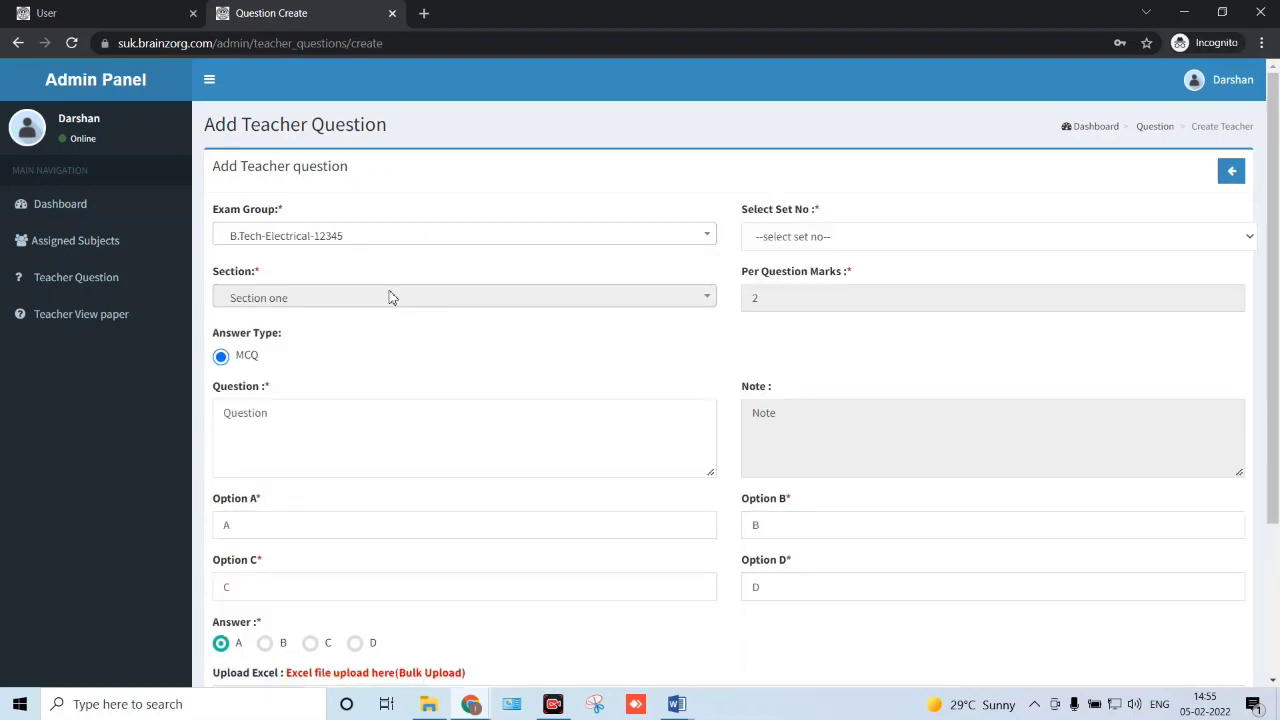
pyautogui.click(818, 244)
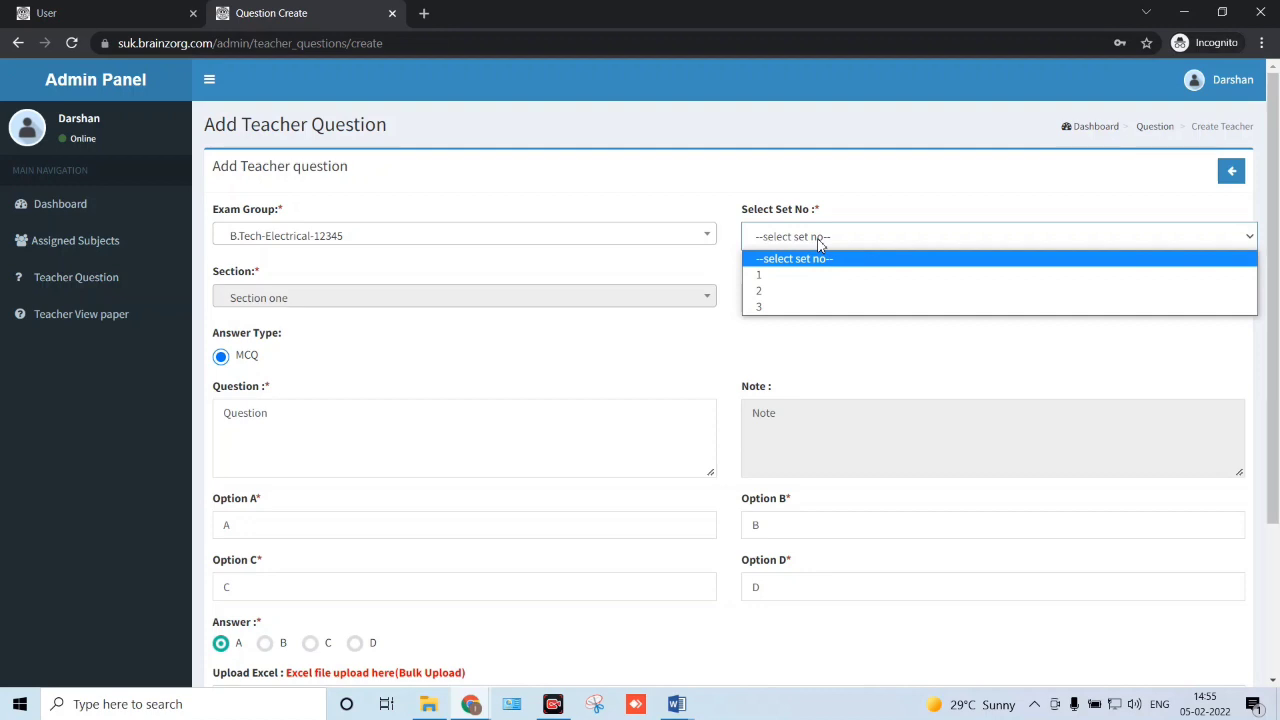
pyautogui.click(808, 276)
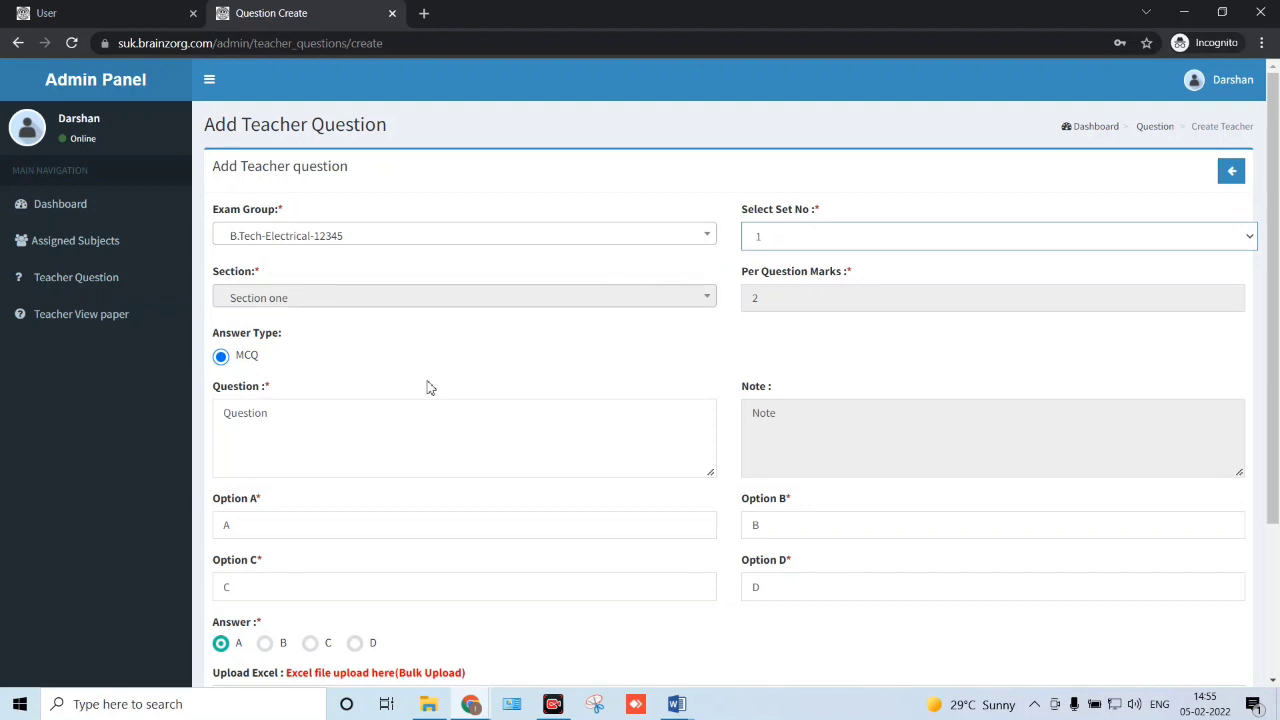
pyautogui.scroll(-1, 428, 383)
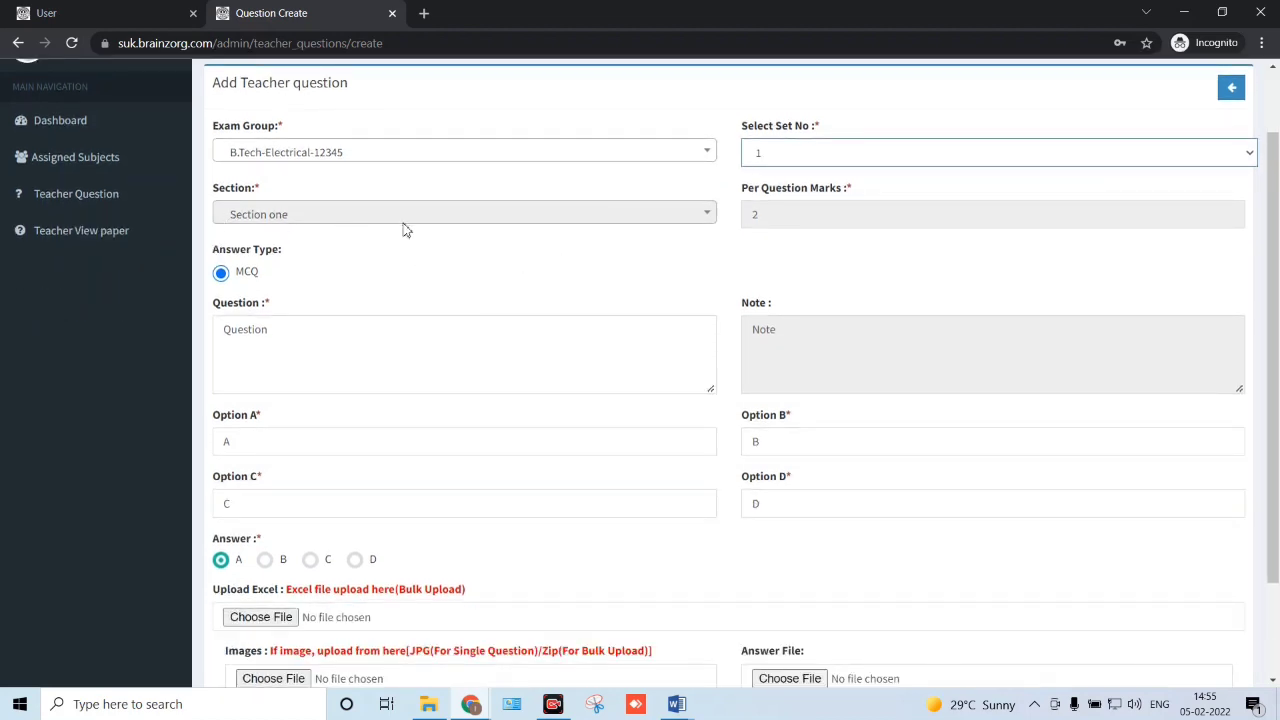
pyautogui.click(754, 214)
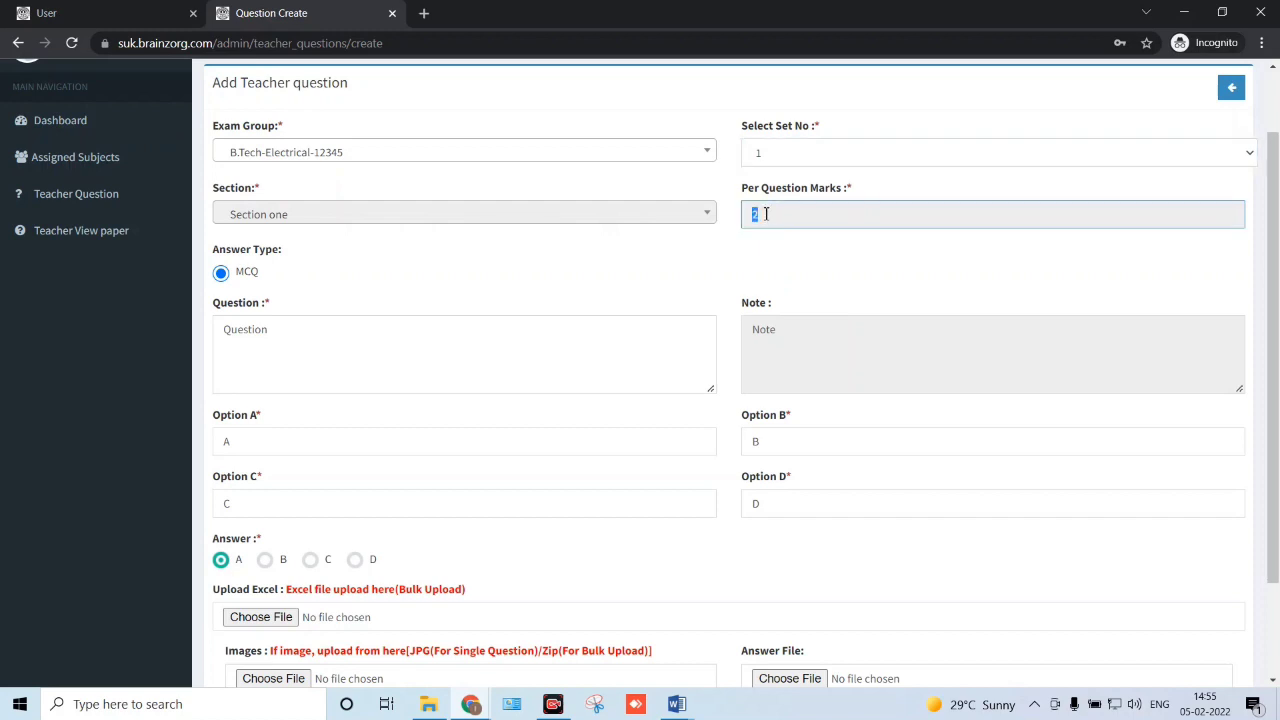
pyautogui.write('2')
# - Enter the question text 'Capital of India?'
pyautogui.click(279, 334)
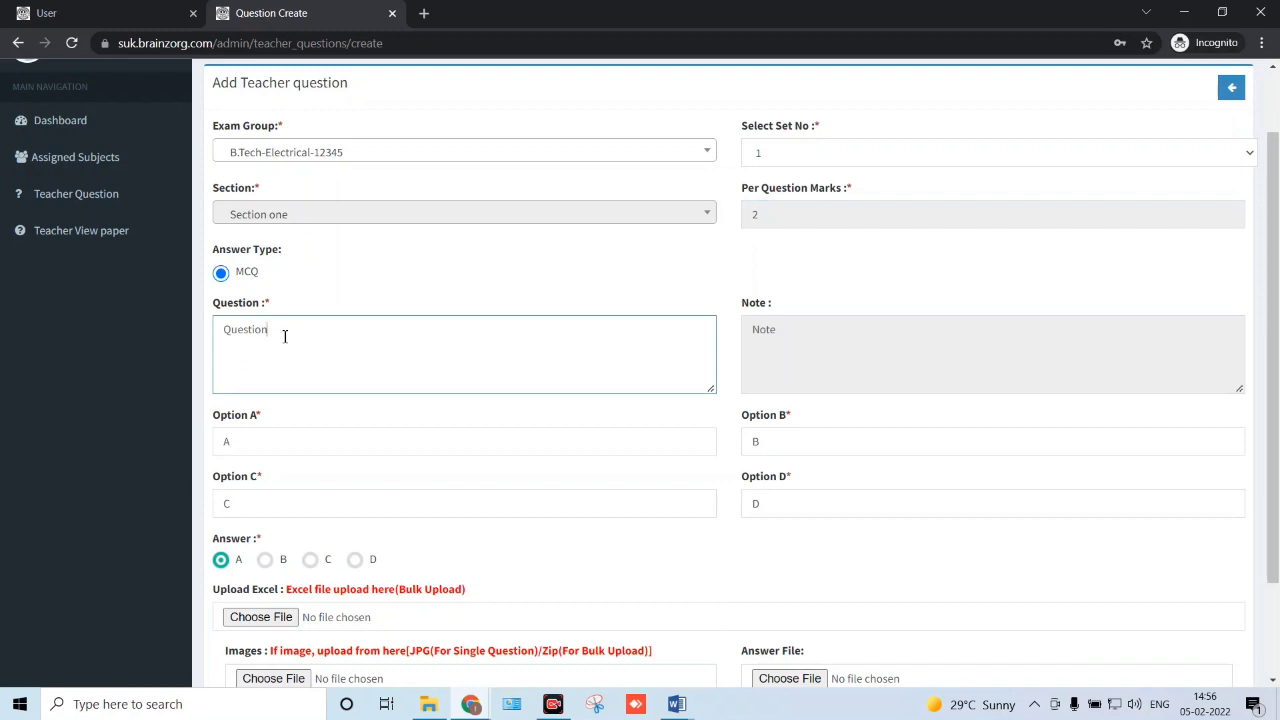
pyautogui.write('Question')
pyautogui.moveTo(277, 331); pyautogui.dragTo(209, 334)
pyautogui.press('BackSpace')
pyautogui.write('In')
pyautogui.press('BackSpace')
pyautogui.press('BackSpace')
pyautogui.write('Capital of India?')
# - Replace option A's placeholder with Ahmedabad
pyautogui.scroll(-1, 328, 360)
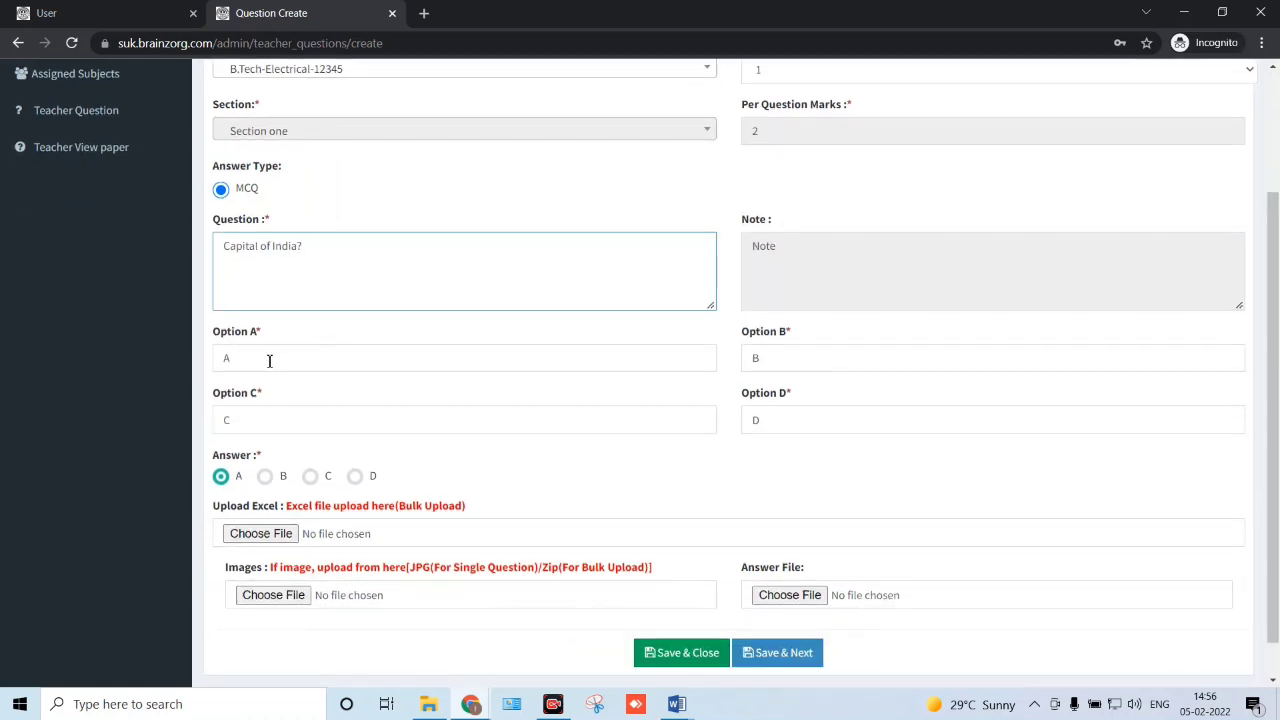
pyautogui.doubleClick(238, 358)
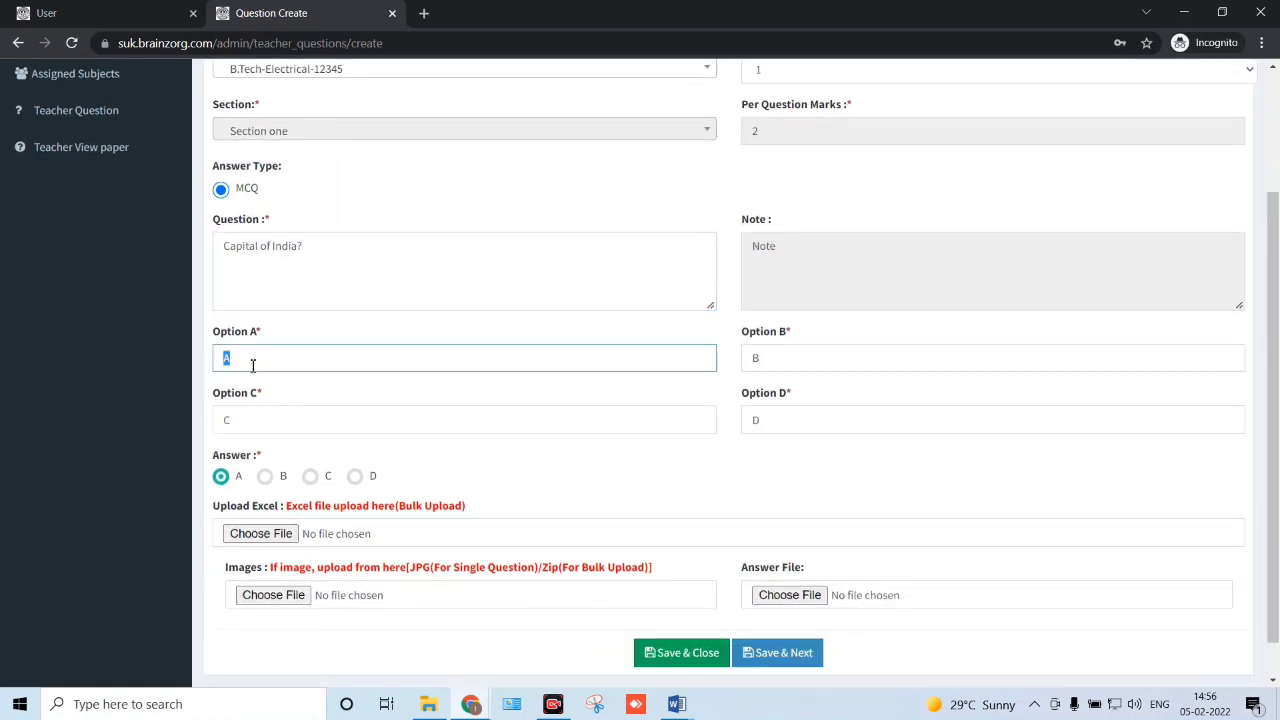
pyautogui.doubleClick(763, 360)
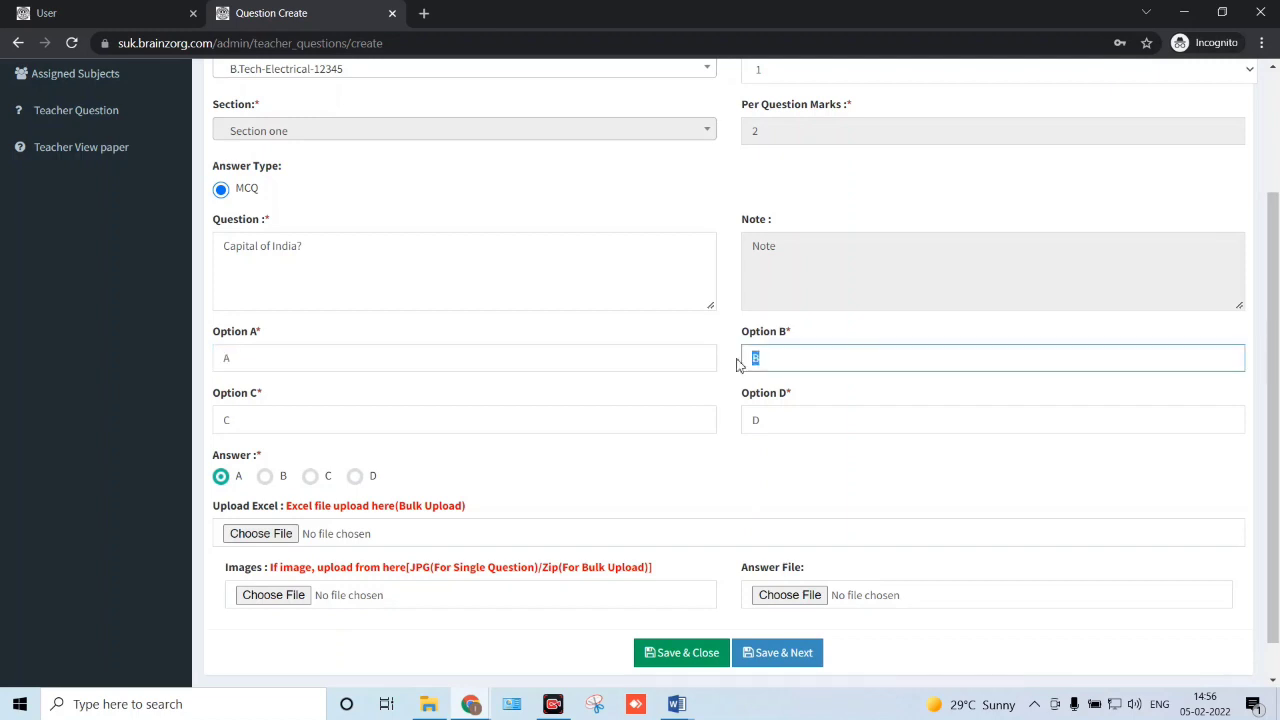
pyautogui.doubleClick(226, 421)
pyautogui.doubleClick(757, 420)
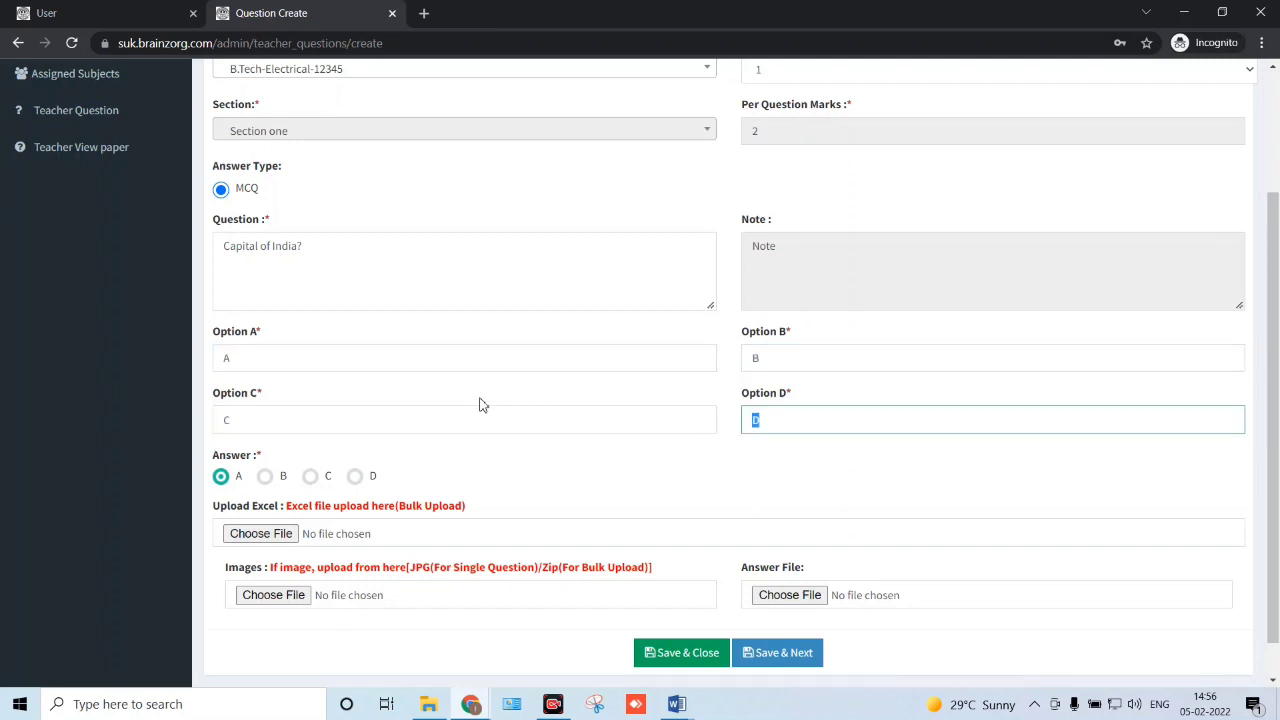
pyautogui.doubleClick(235, 358)
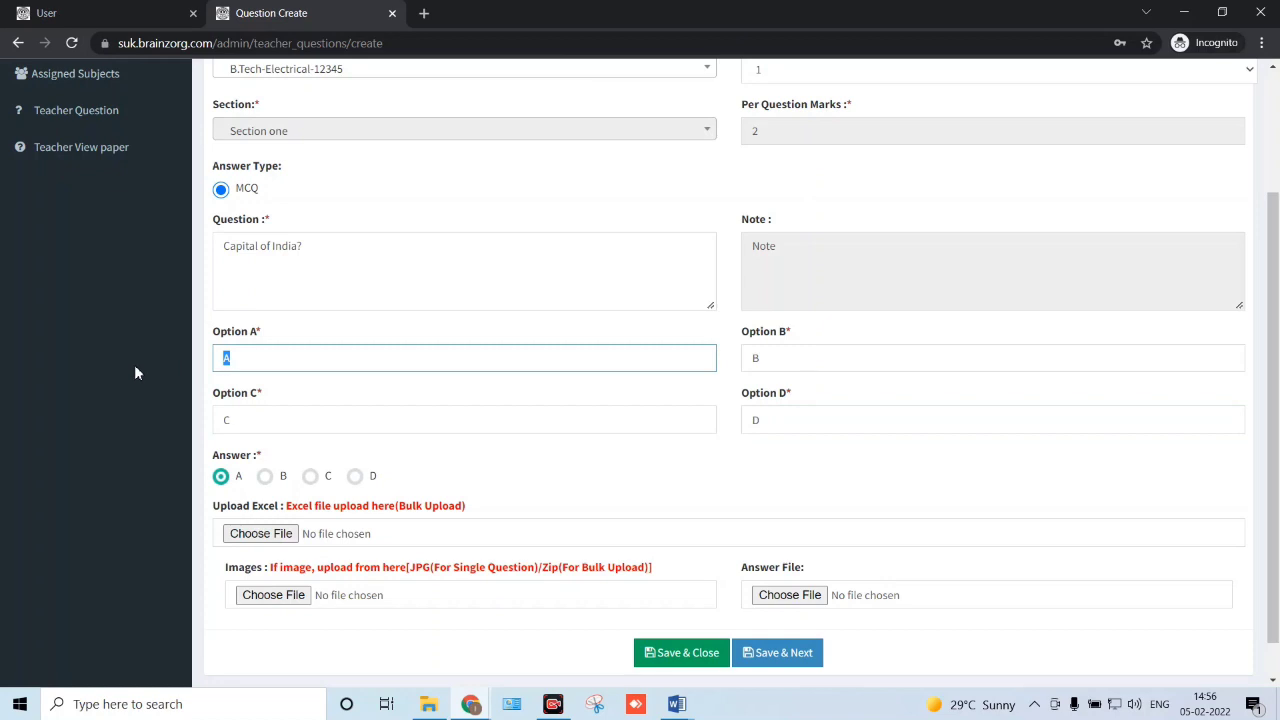
pyautogui.write('Ahmedabad')
# - Fill options B, C and D with Delhi, Chandigarh and Surat
pyautogui.press('Tab')
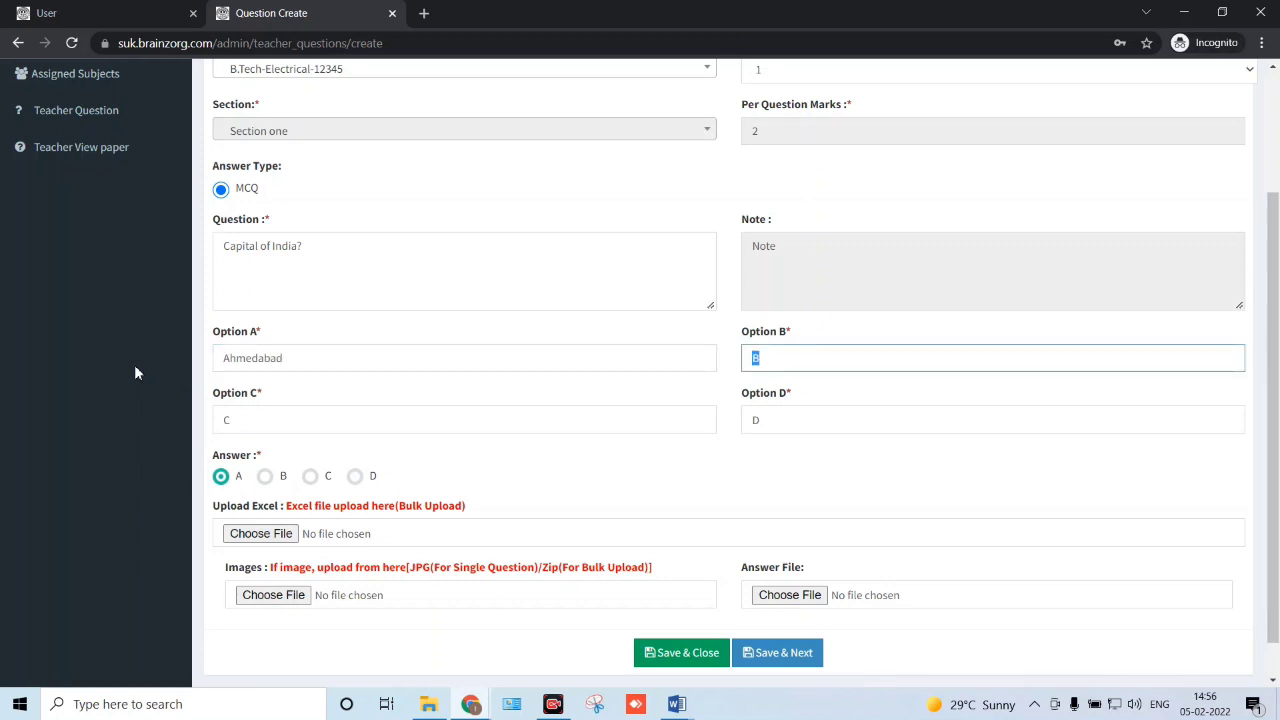
pyautogui.write('Delhi')
pyautogui.press('Tab')
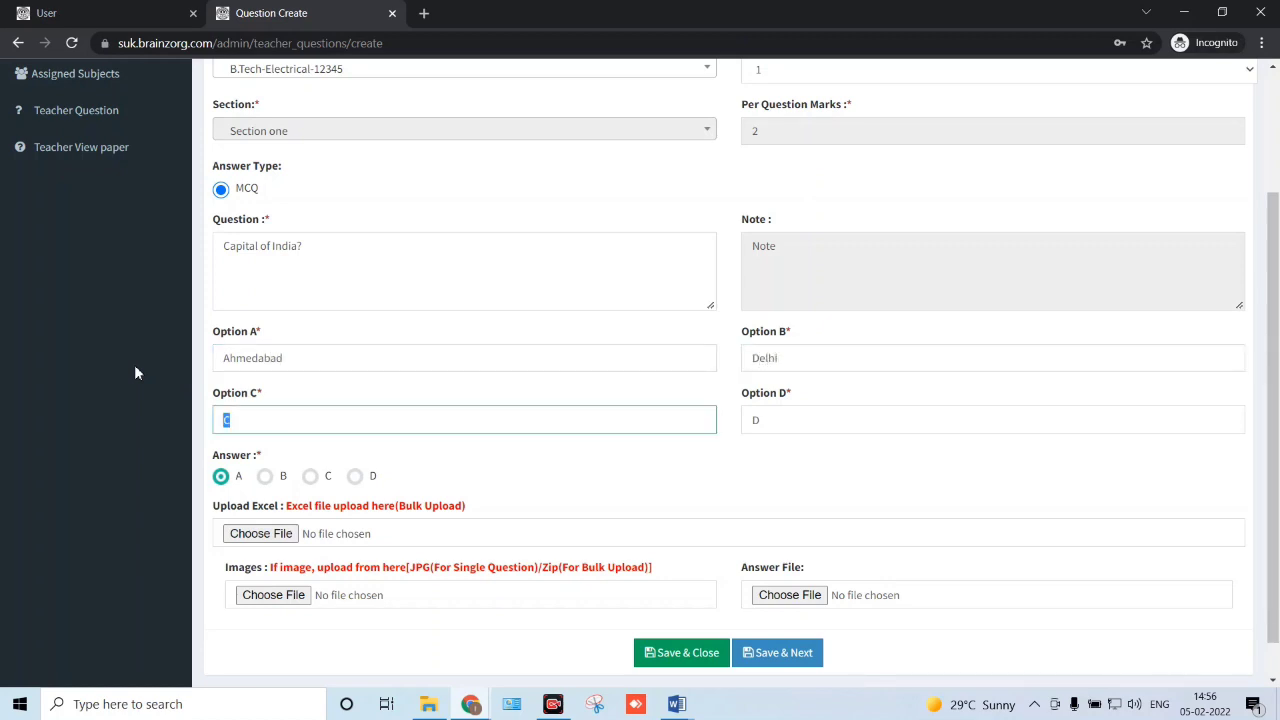
pyautogui.write('Chandigarh')
pyautogui.press('Tab')
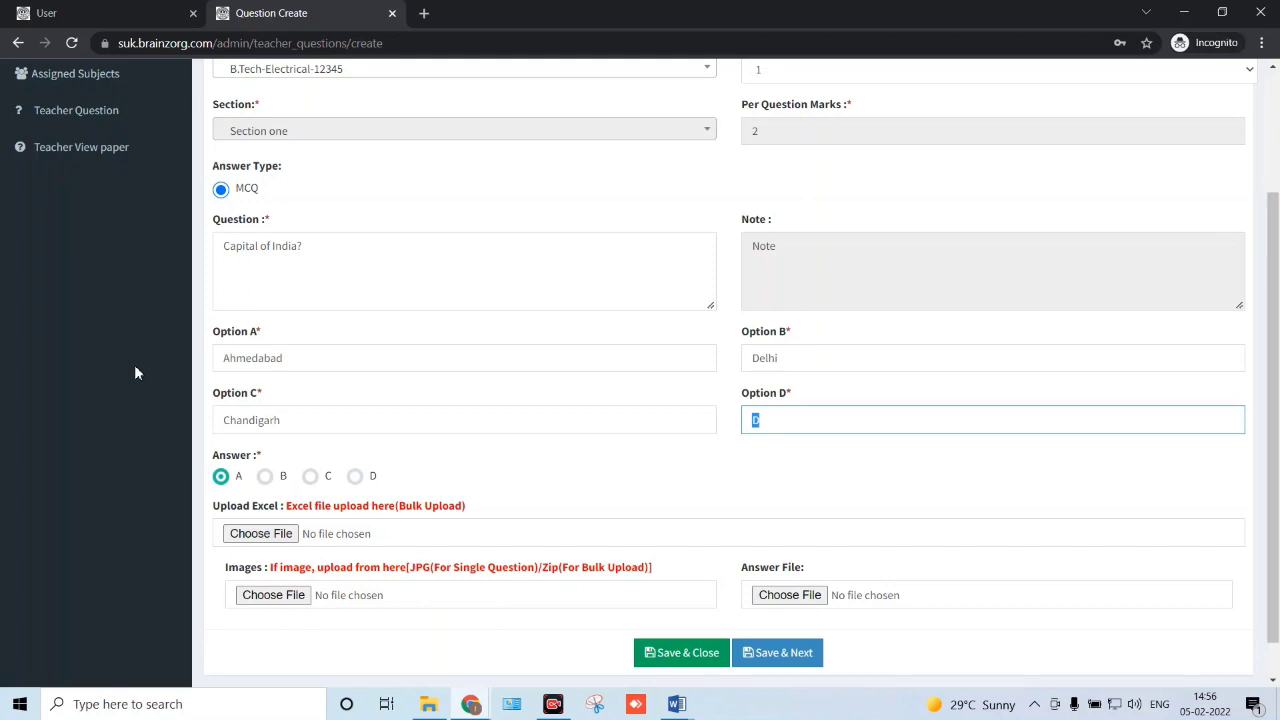
pyautogui.write('Surat')
pyautogui.scroll(-1, 136, 371)
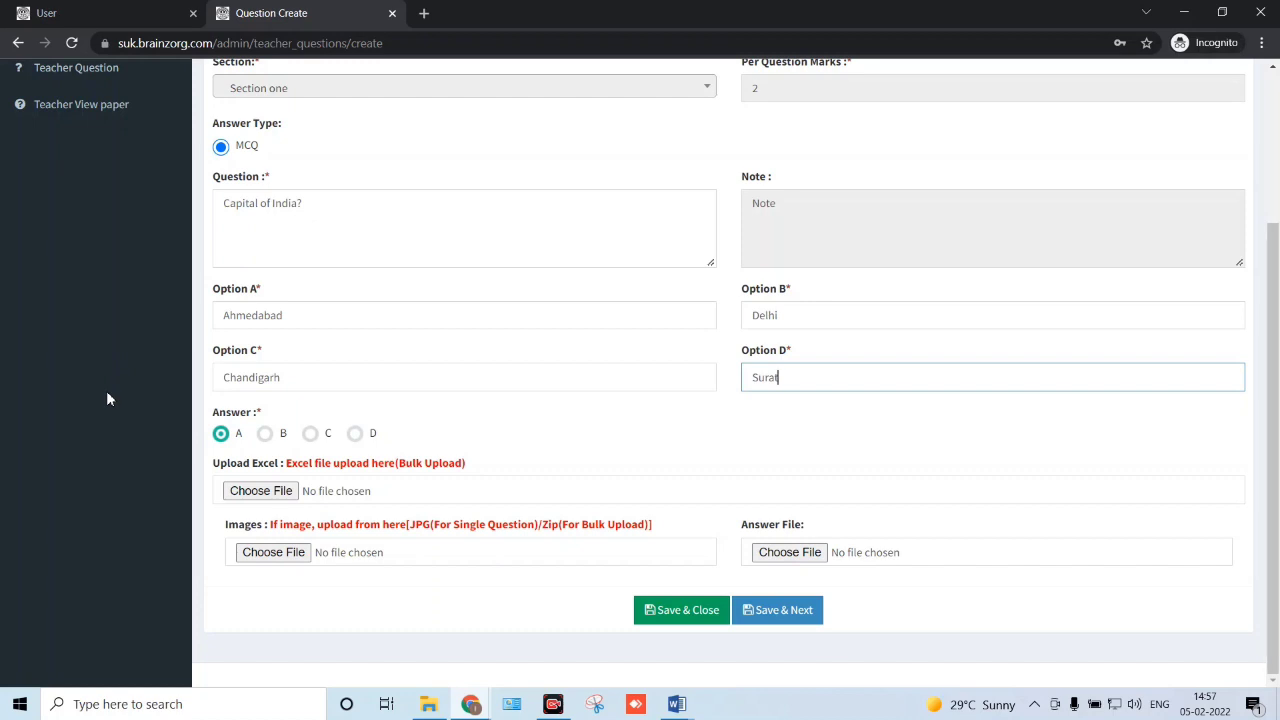
# - Mark B as the correct answer and save the question with Save & Next
pyautogui.click(263, 440)
pyautogui.click(783, 617)
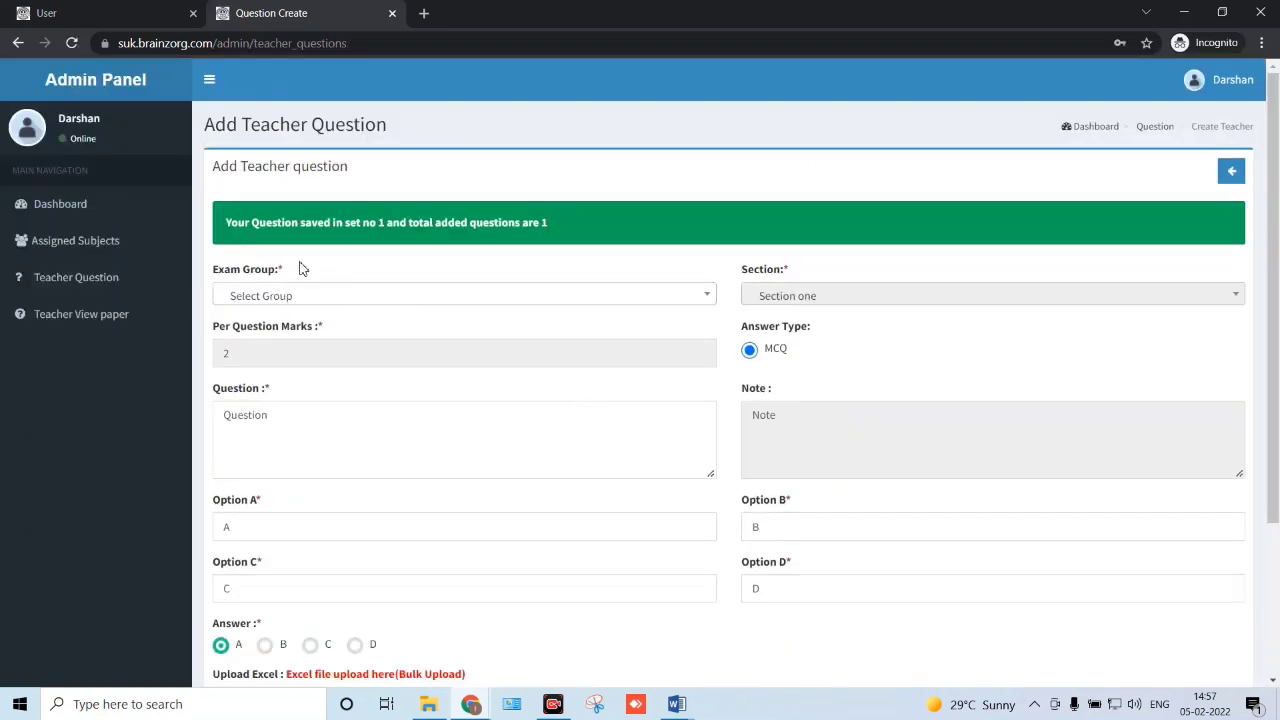
pyautogui.moveTo(225, 222); pyautogui.dragTo(548, 224)
pyautogui.click(549, 234)
# - Check the saved confirmation and return to the Teacher Question List
pyautogui.scroll(-2, 548, 259)
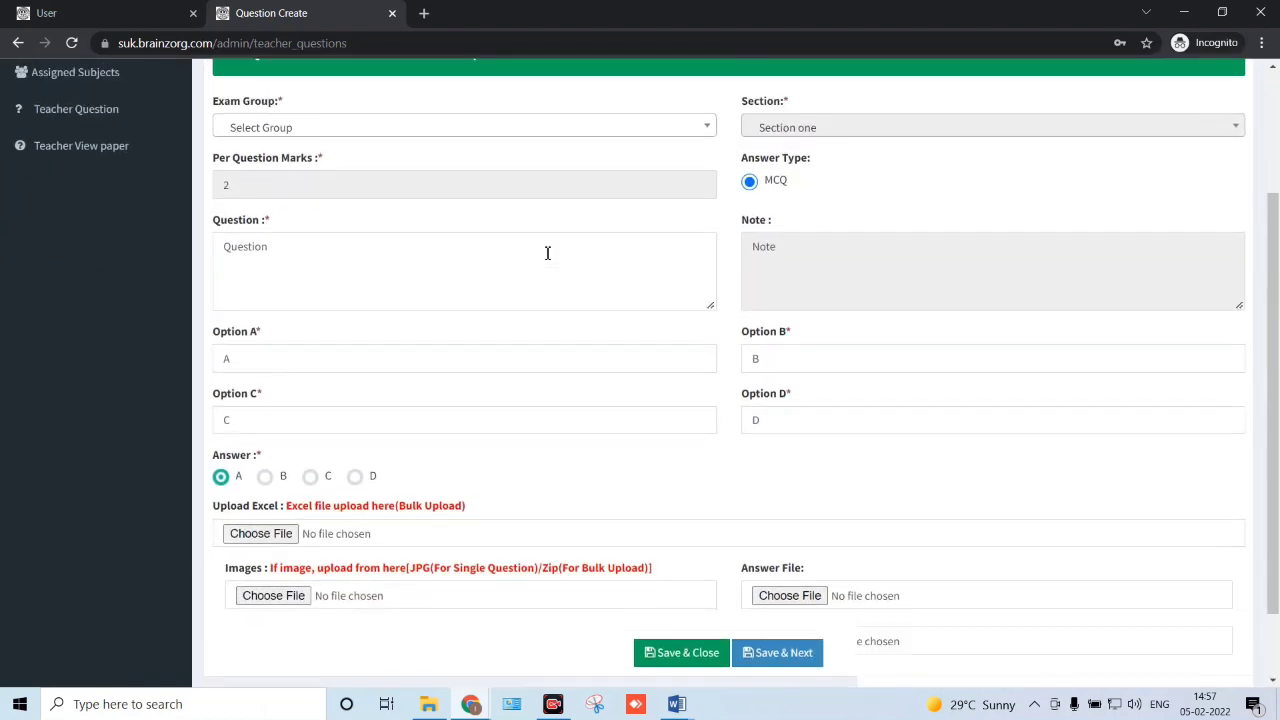
pyautogui.scroll(2, 547, 253)
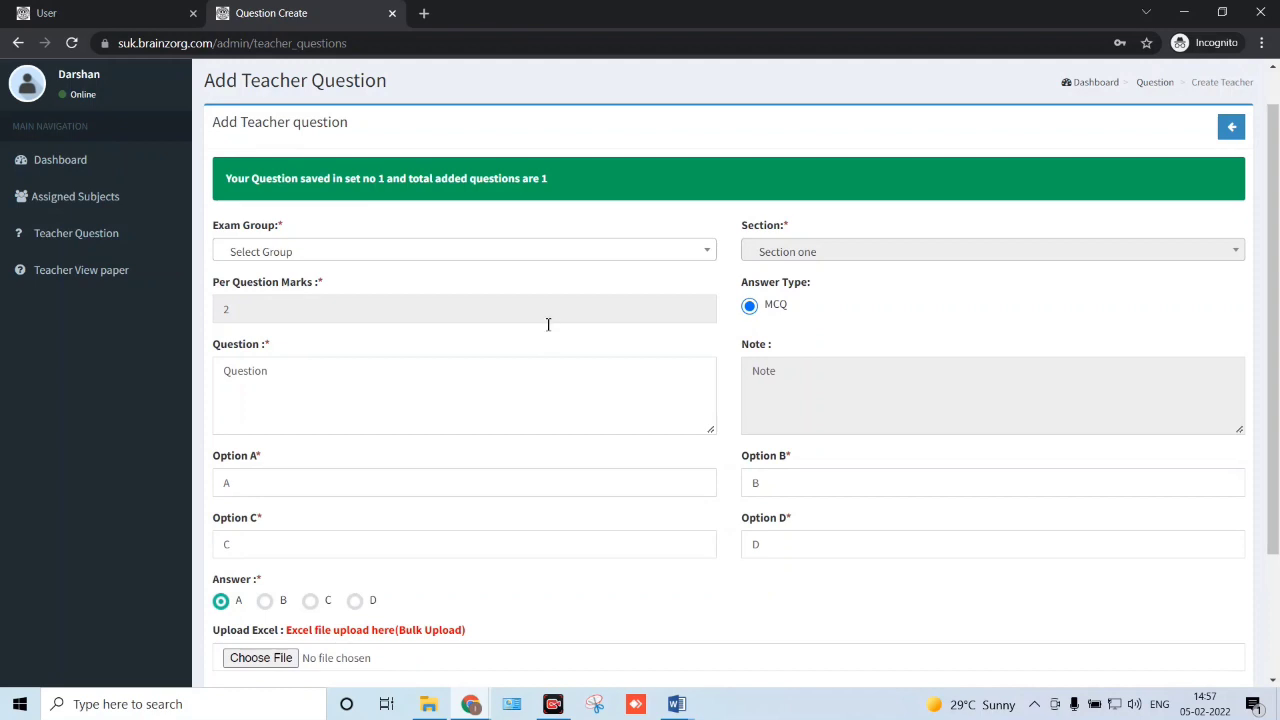
pyautogui.moveTo(227, 178); pyautogui.dragTo(287, 180)
pyautogui.click(560, 192)
pyautogui.click(1231, 129)
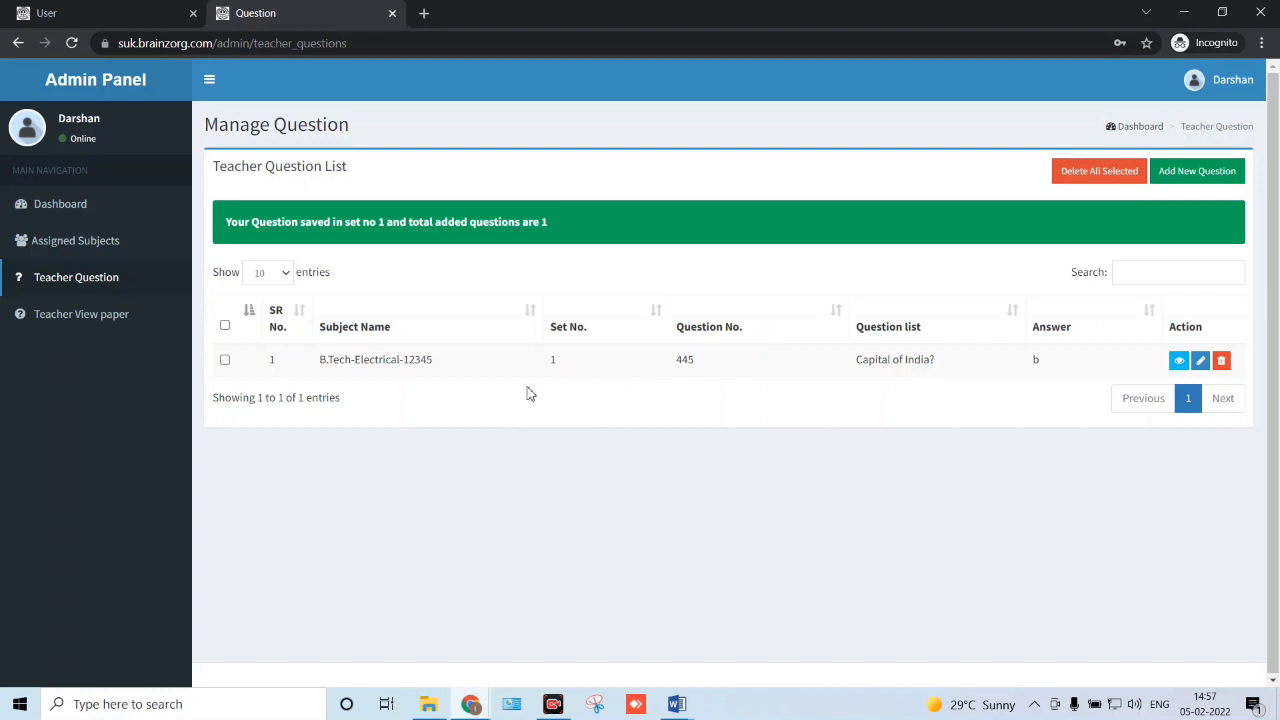
# - Highlight the saved row's set 1 and question 'Capital of India?'
pyautogui.moveTo(320, 370); pyautogui.dragTo(981, 363)
pyautogui.click(574, 382)
pyautogui.doubleClick(548, 362)
pyautogui.click(859, 359)
pyautogui.moveTo(859, 359); pyautogui.dragTo(931, 360)
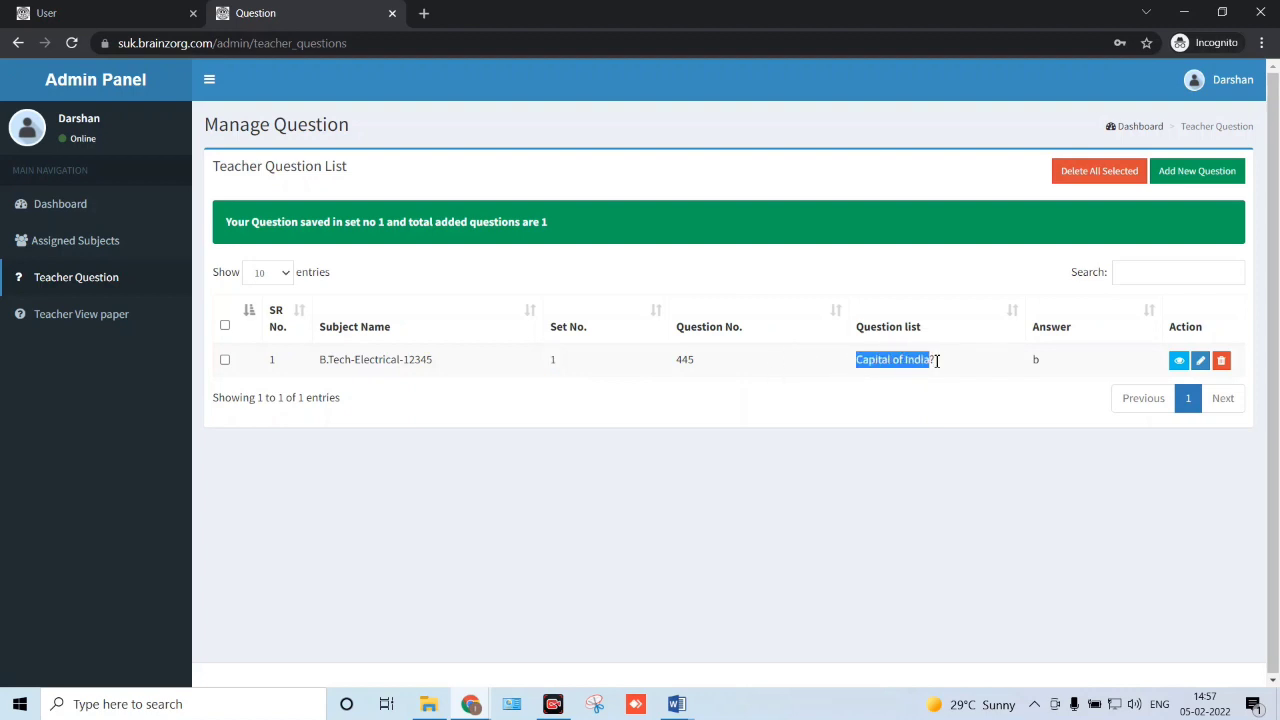
pyautogui.click(947, 364)
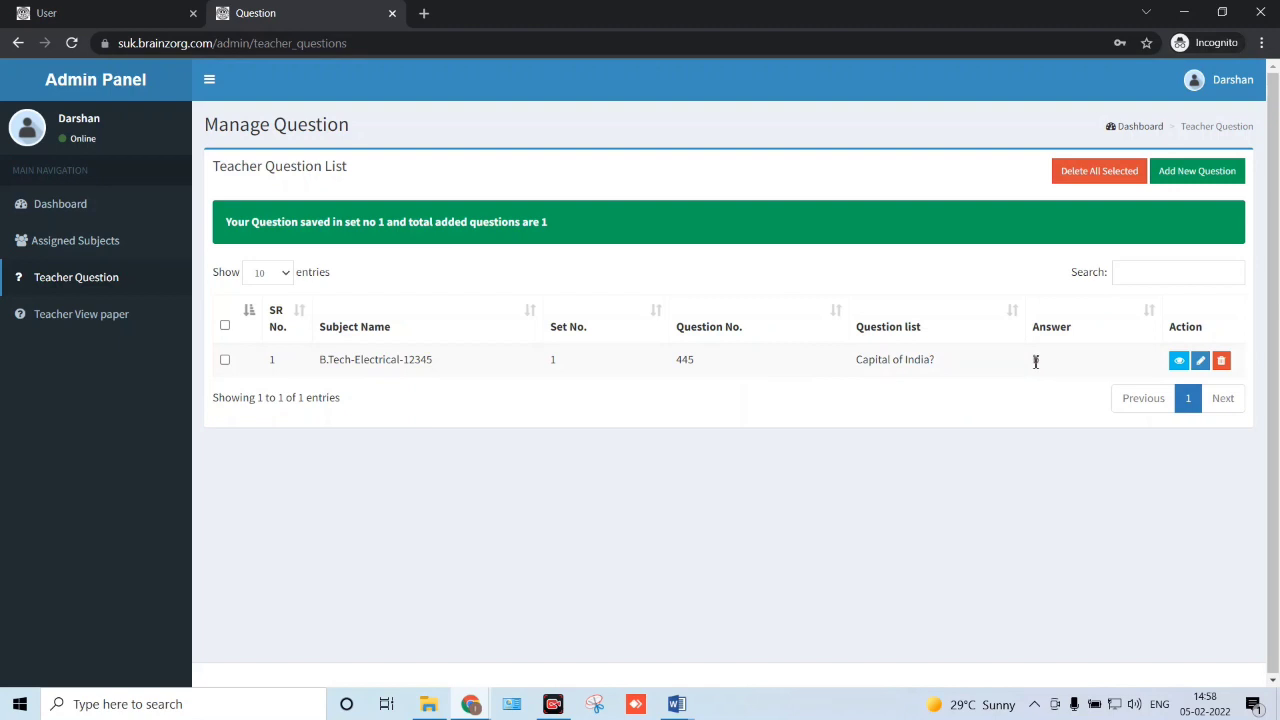
# - Check the stored answer b, then open a blank Add Teacher question form
pyautogui.doubleClick(1038, 362)
pyautogui.click(998, 378)
pyautogui.click(1192, 180)
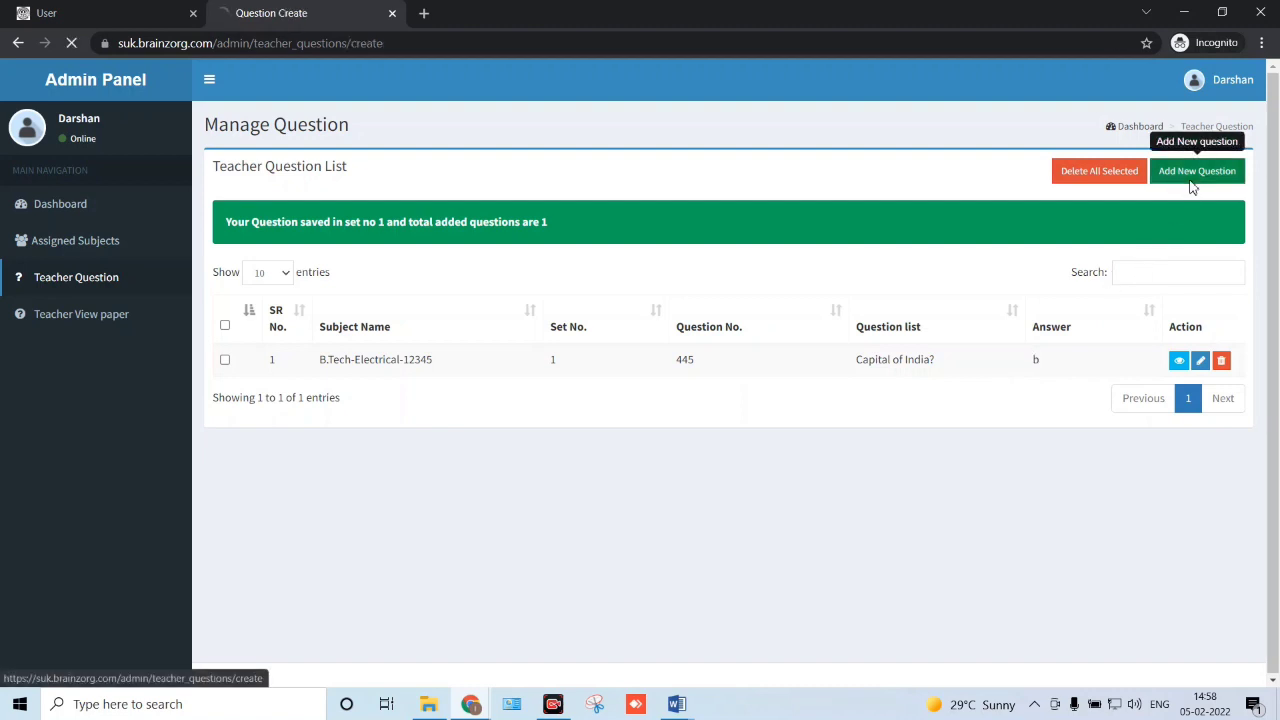
pyautogui.scroll(-1, 600, 313)
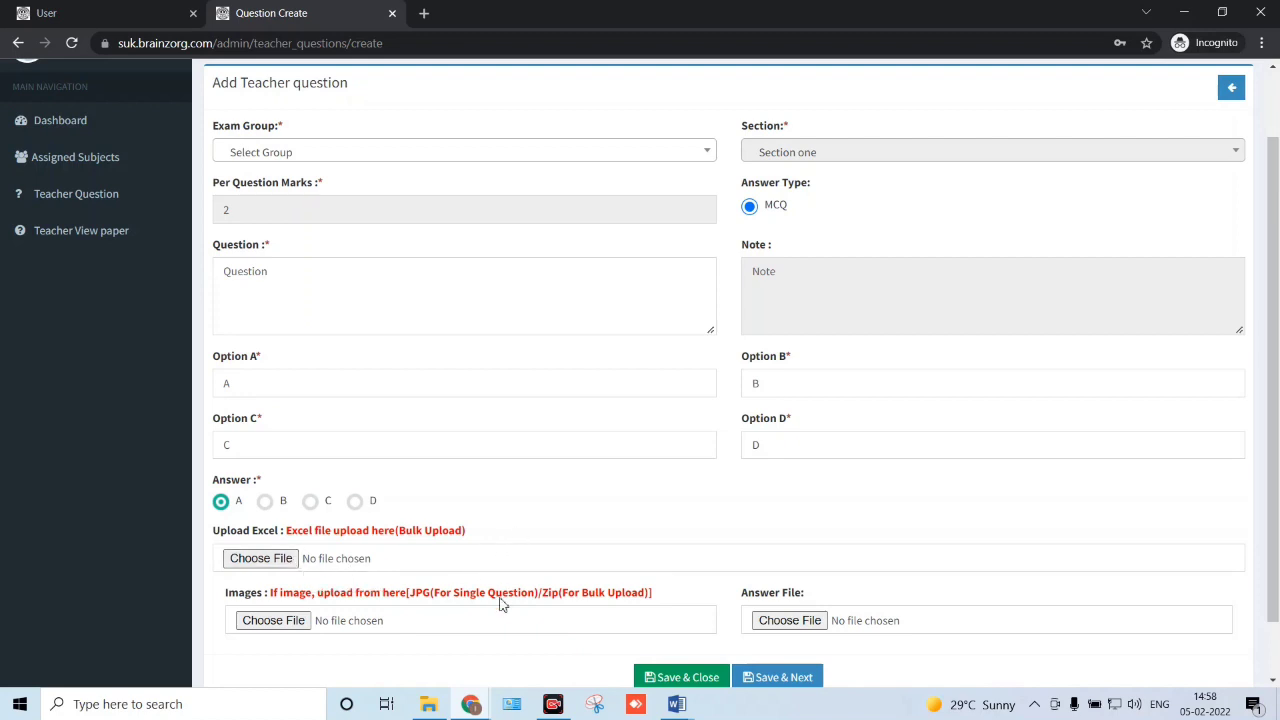
# - Open ExamQuestionExcel from the Paper Work > Excel Bulk Upload folder
pyautogui.click(432, 697)
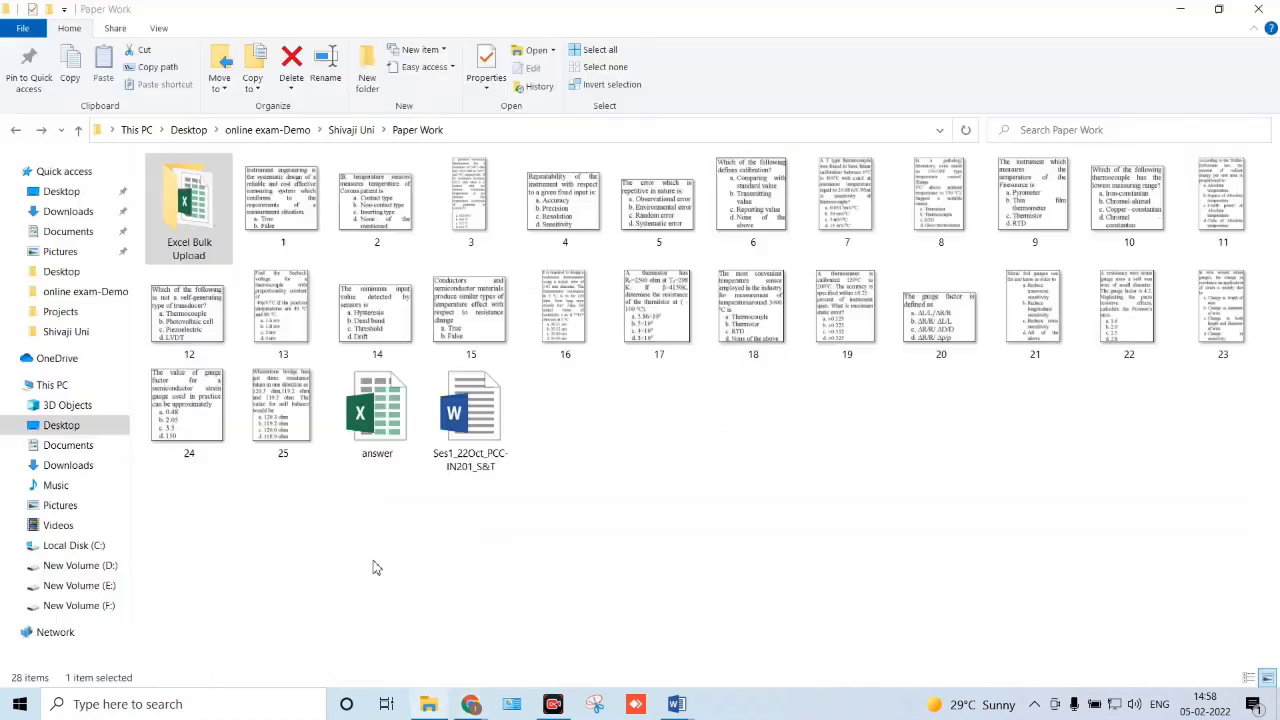
pyautogui.doubleClick(207, 238)
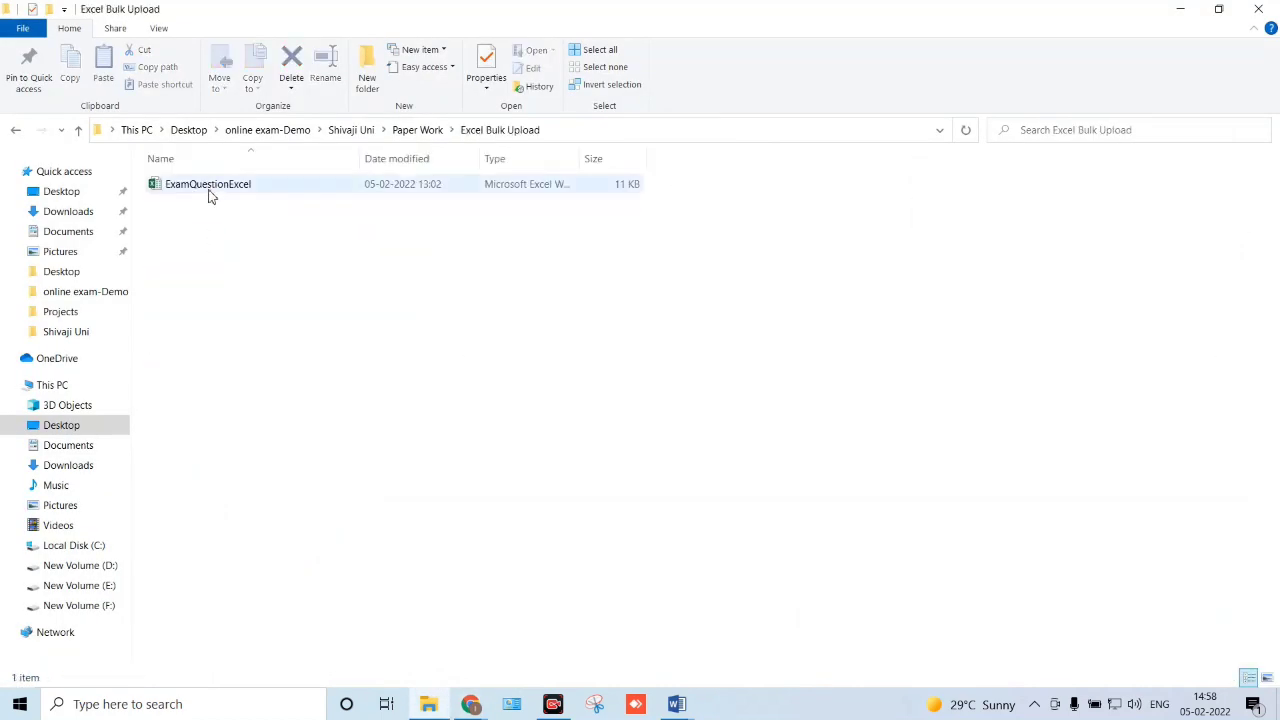
pyautogui.doubleClick(210, 188)
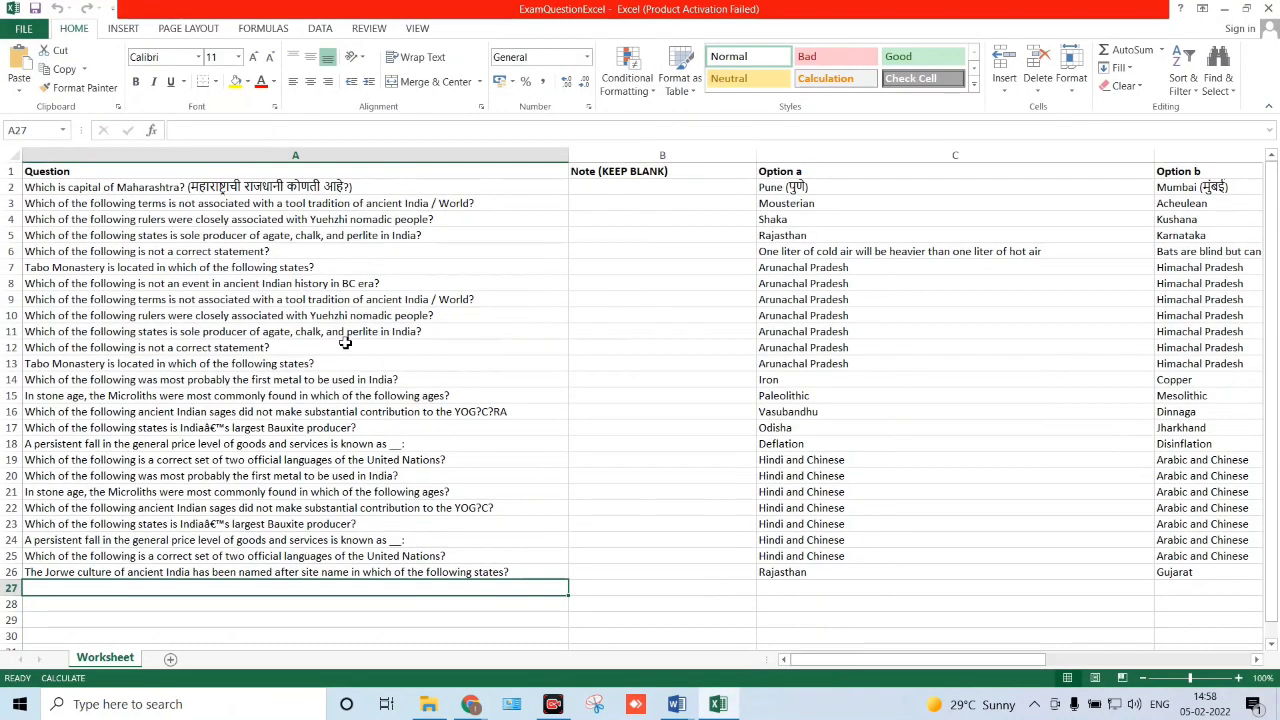
pyautogui.click(813, 519)
pyautogui.click(106, 187)
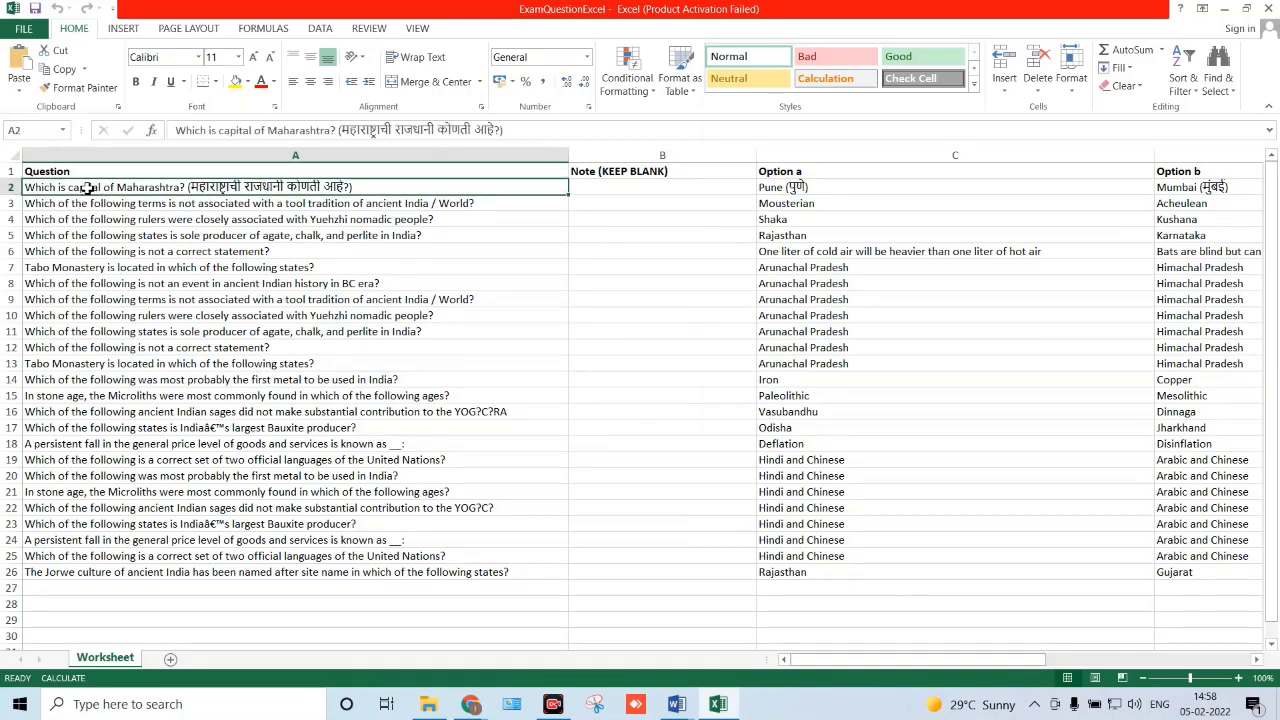
pyautogui.moveTo(88, 188); pyautogui.dragTo(100, 365)
pyautogui.click(316, 298)
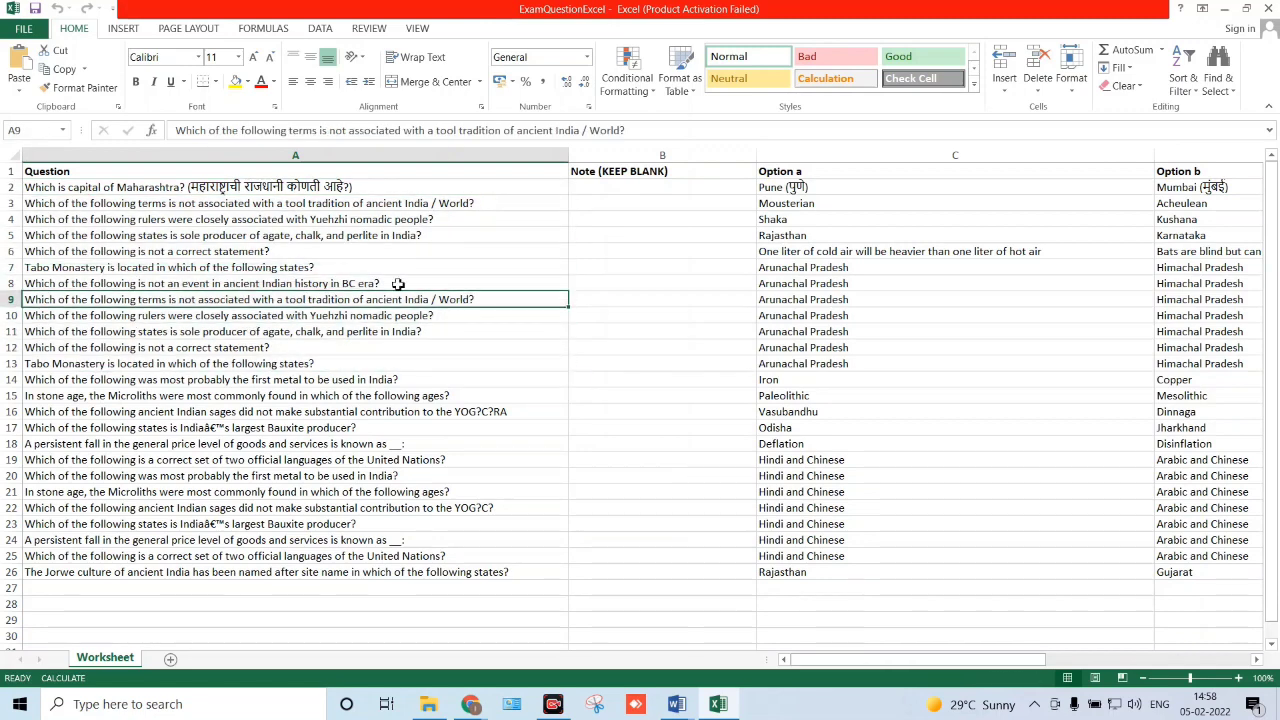
pyautogui.click(592, 191)
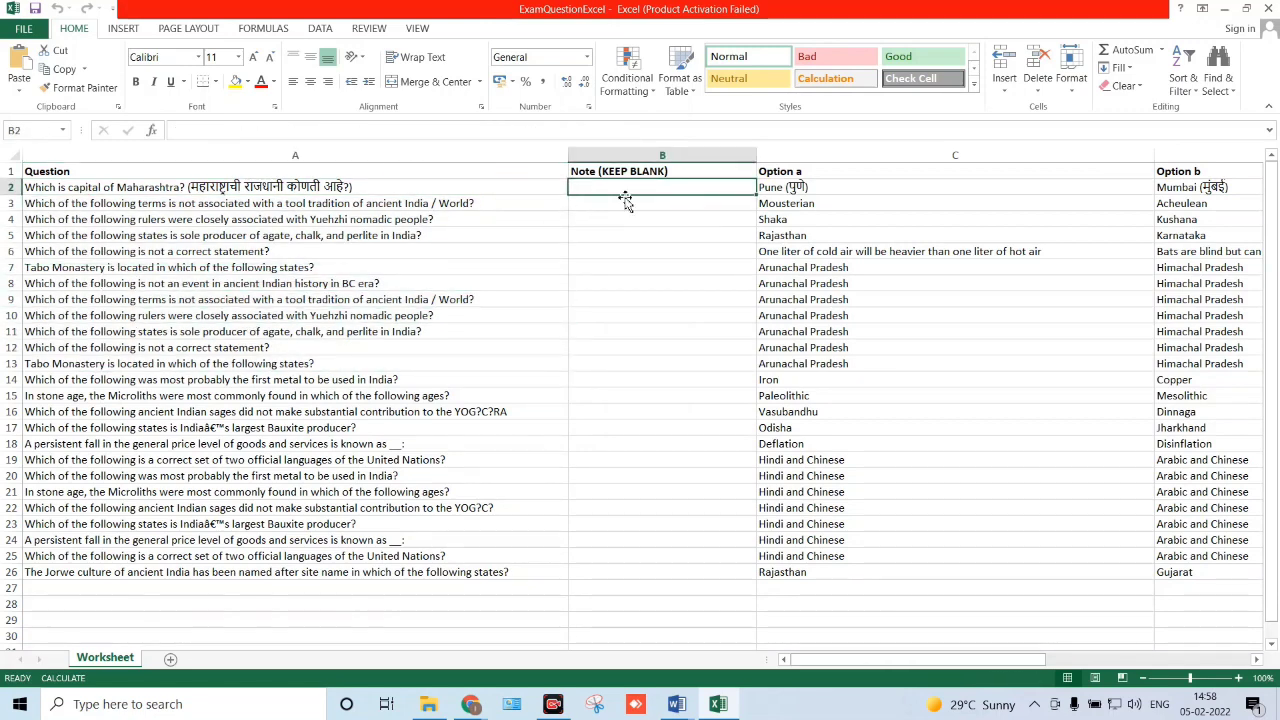
pyautogui.moveTo(626, 192); pyautogui.dragTo(611, 318)
pyautogui.click(616, 196)
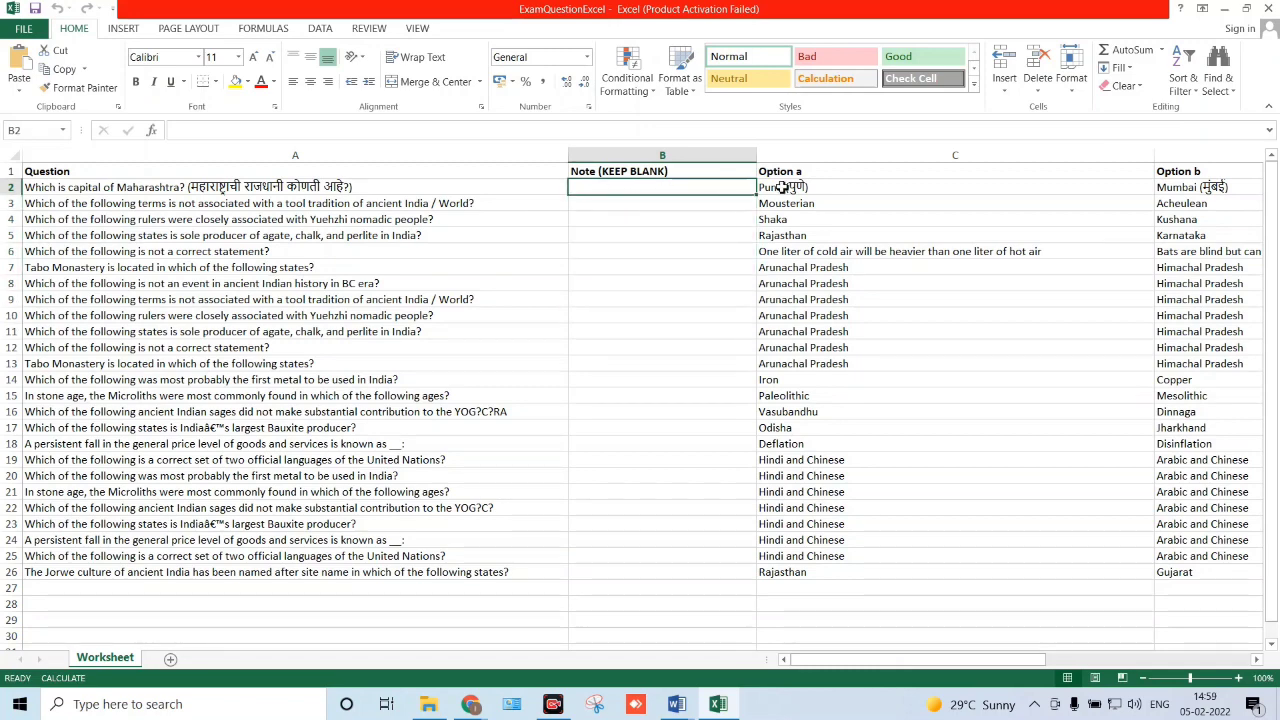
pyautogui.click(889, 188)
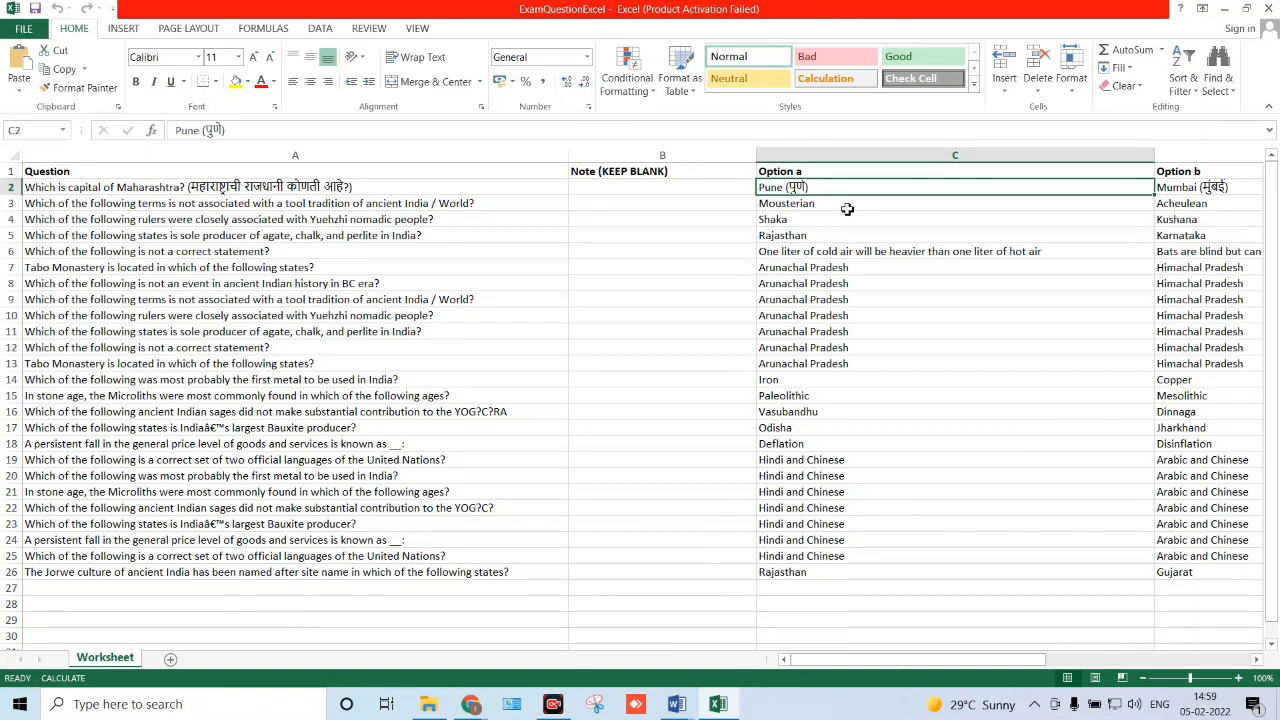
pyautogui.press('Right')
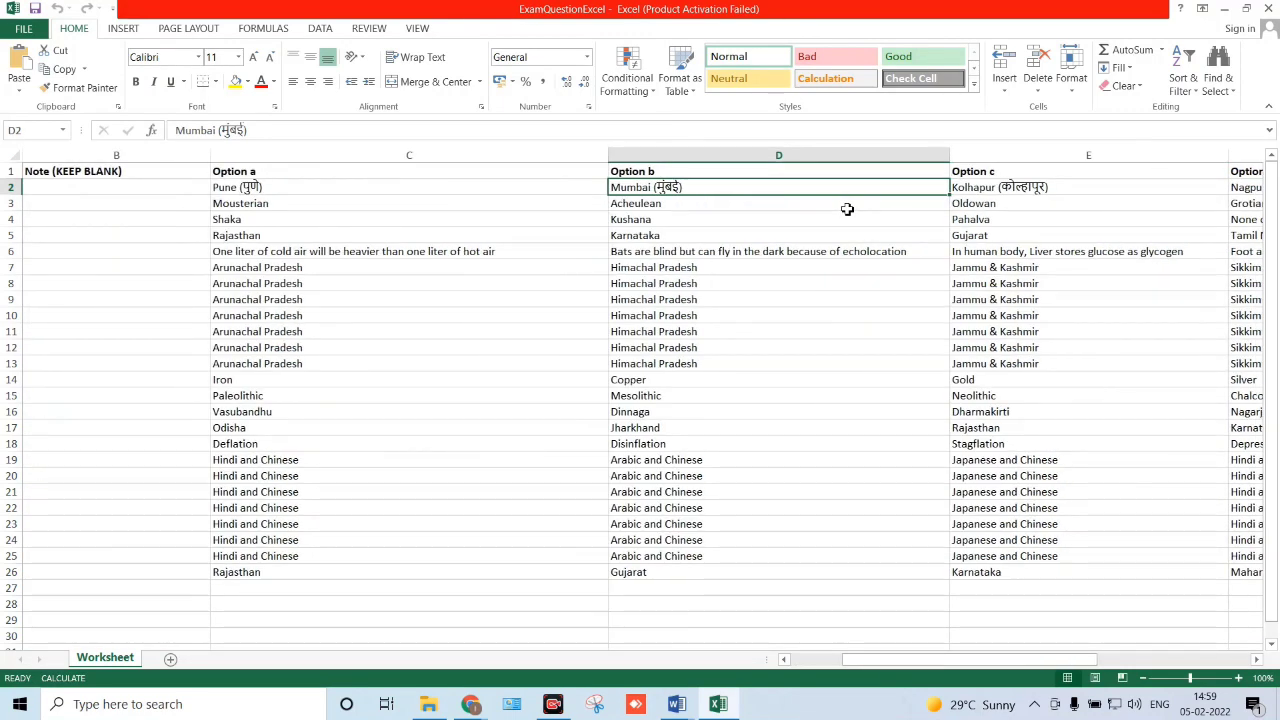
pyautogui.press('Right')
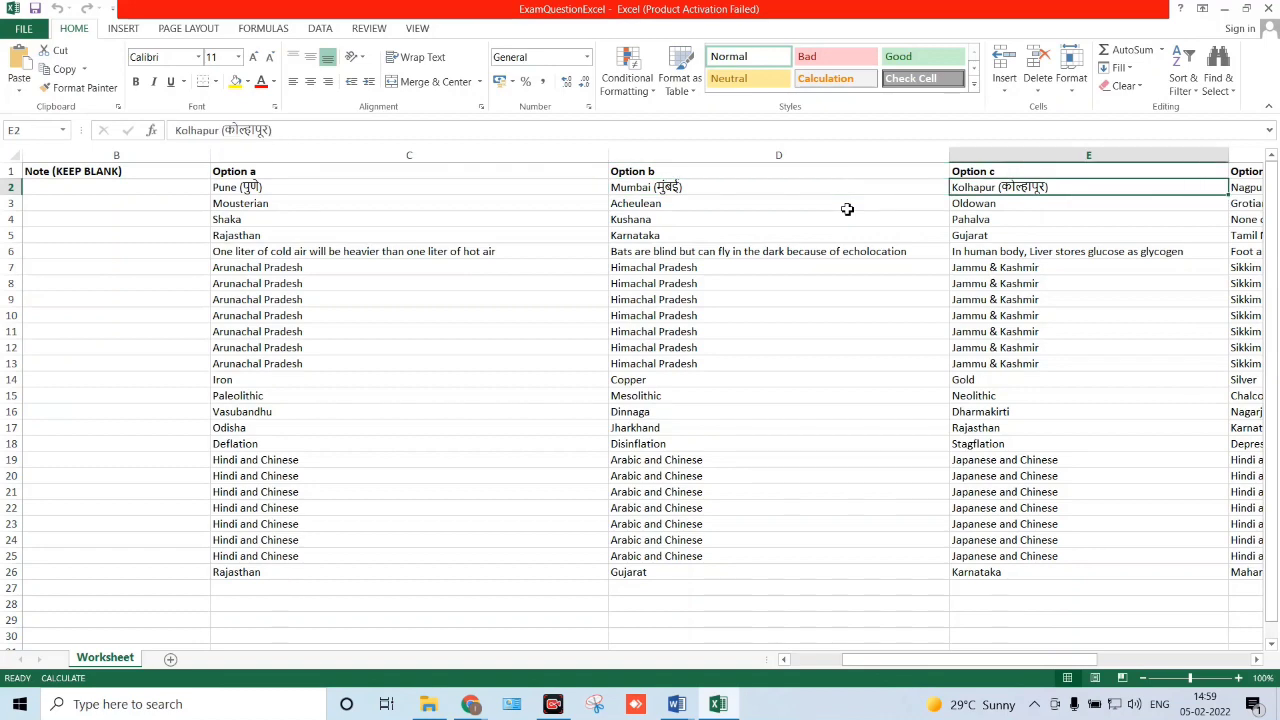
pyautogui.press('Right')
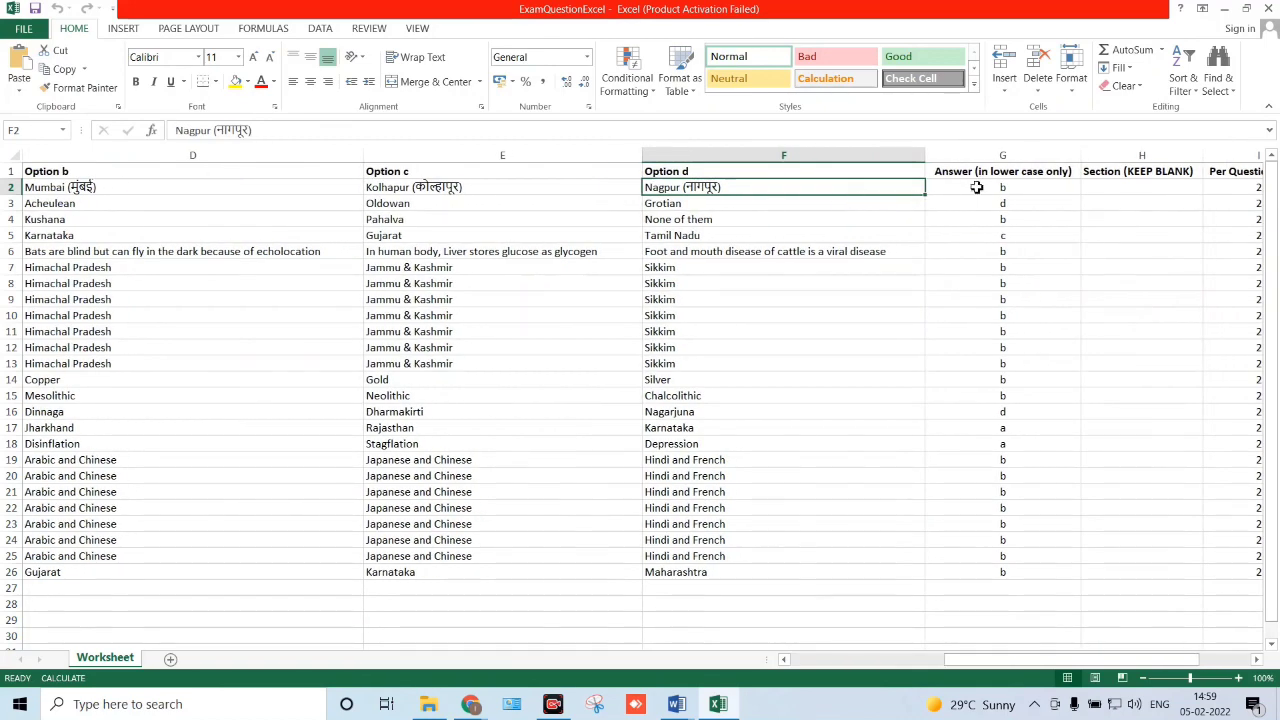
pyautogui.click(977, 187)
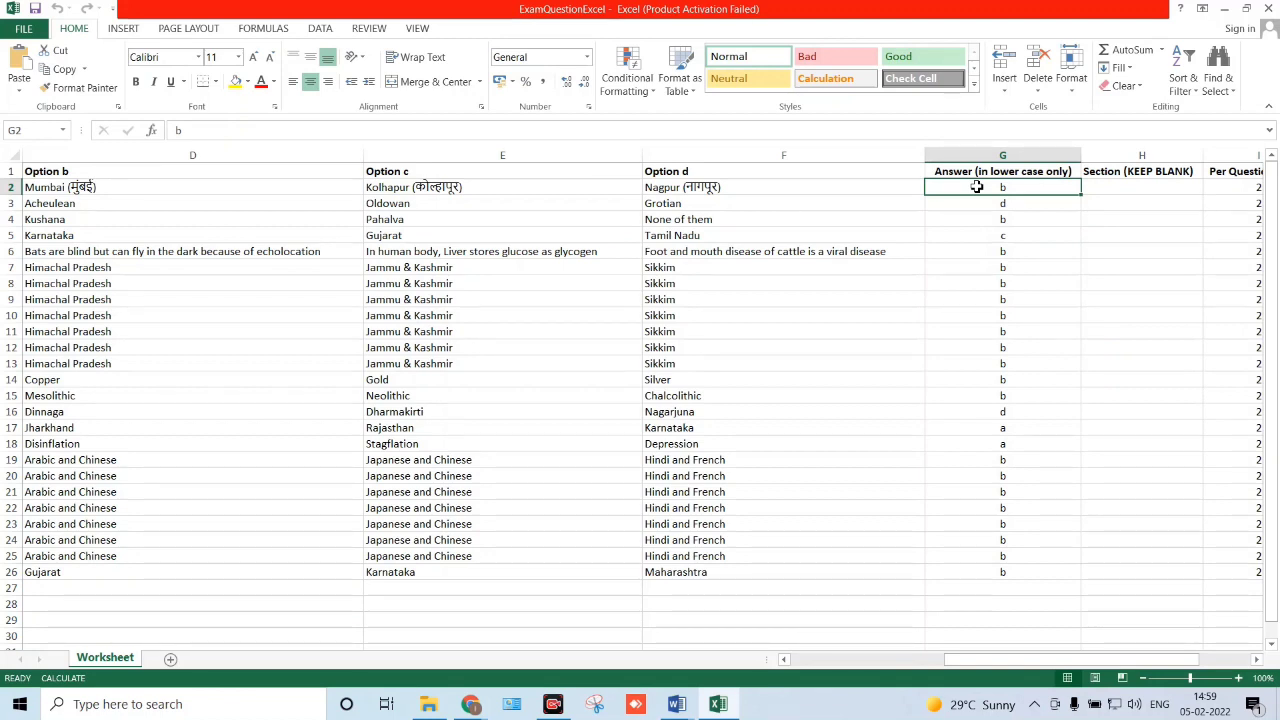
pyautogui.press('Right')
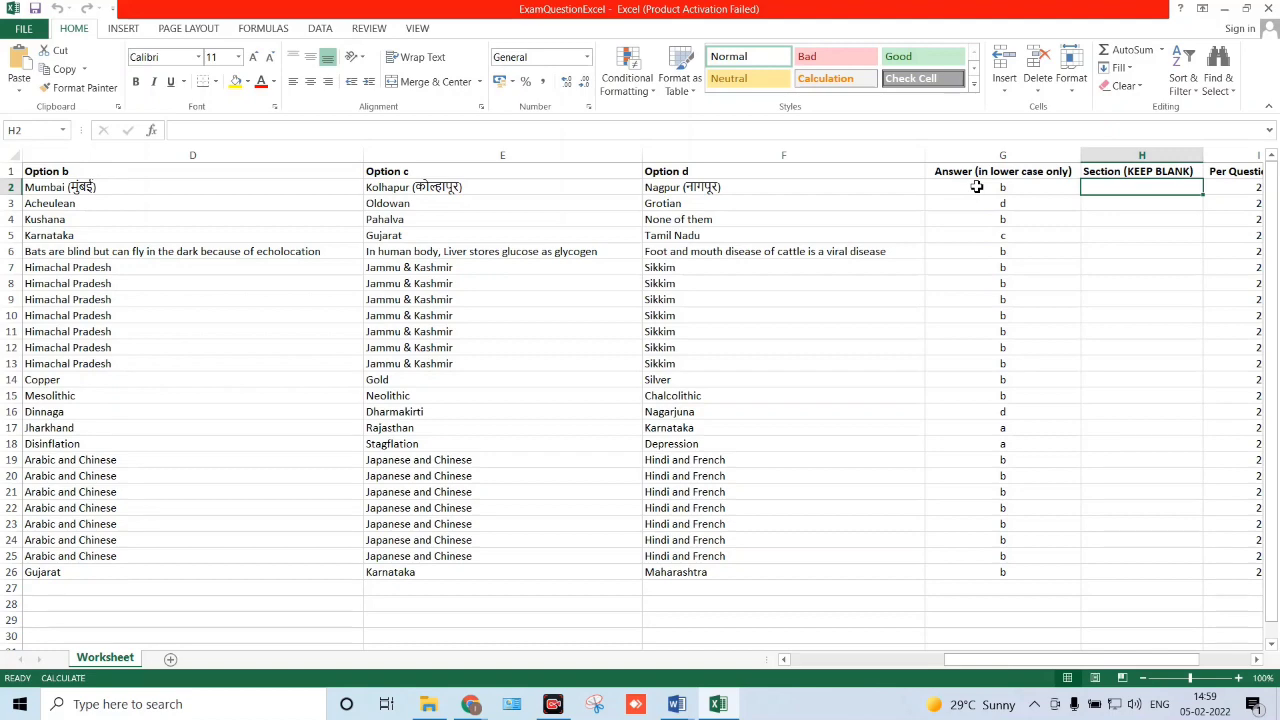
pyautogui.press('Right')
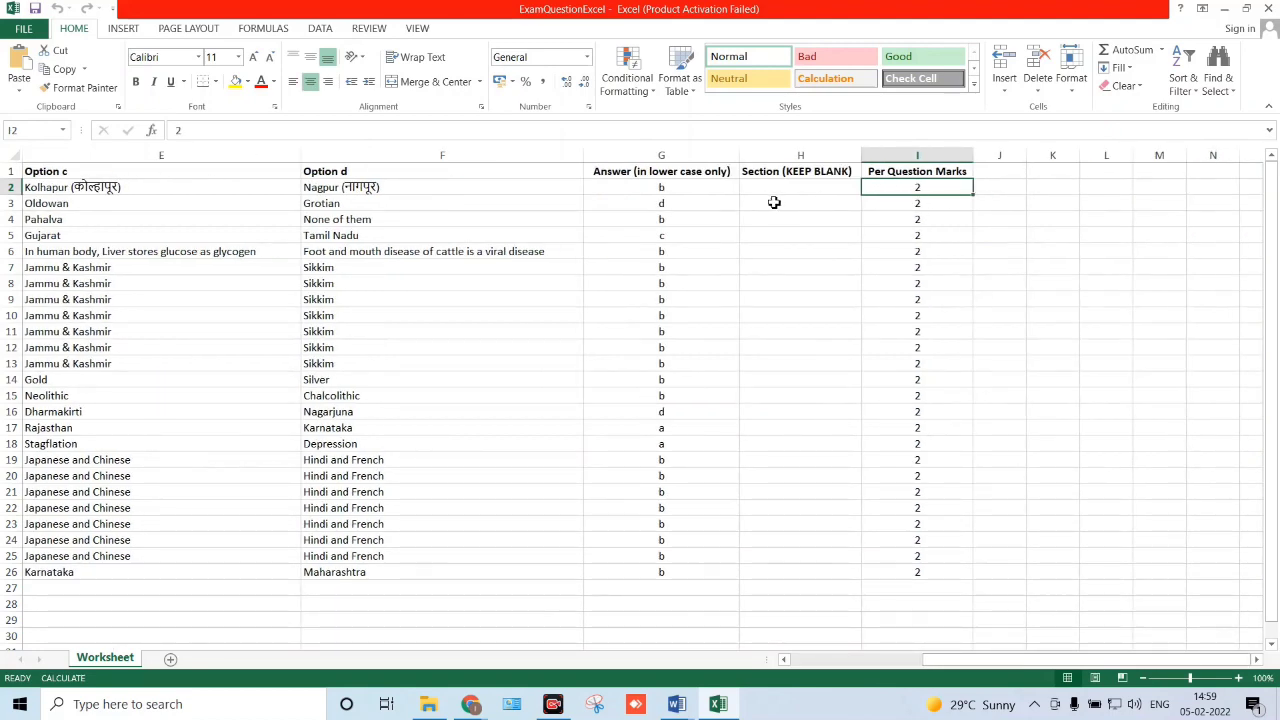
pyautogui.press('Left')
pyautogui.press('Left')
pyautogui.press('Home')
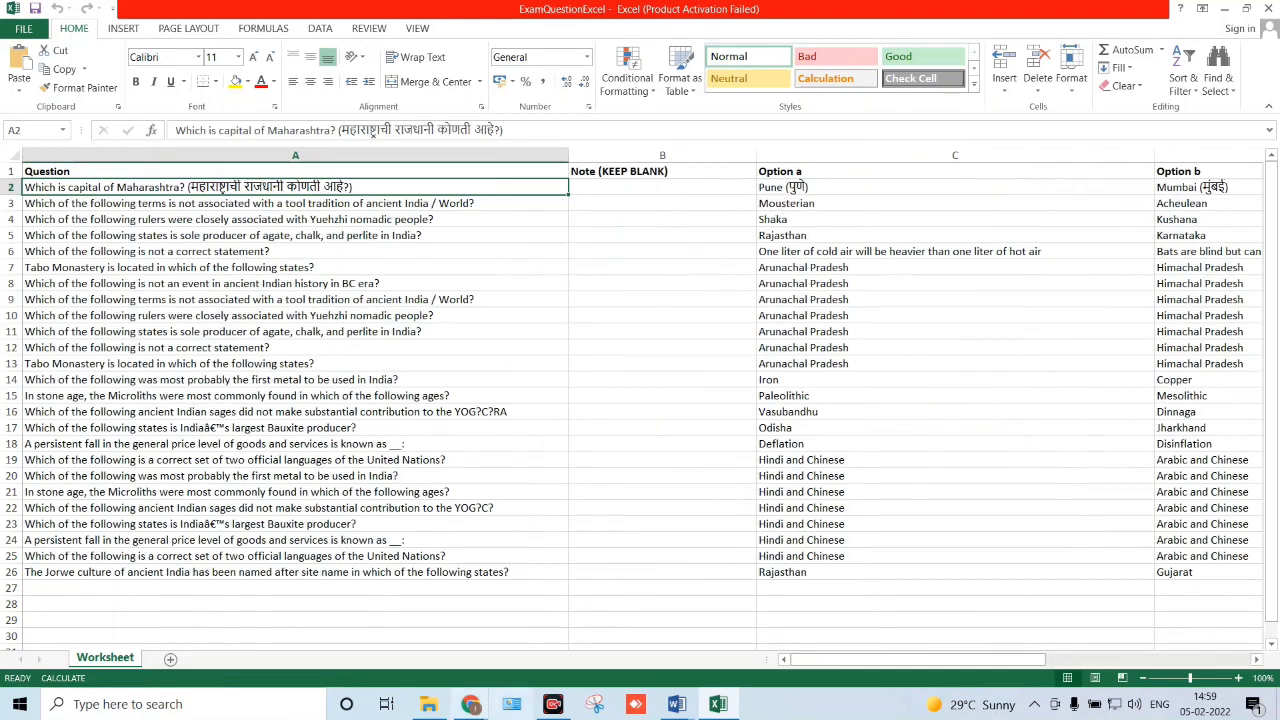
pyautogui.moveTo(478, 708)
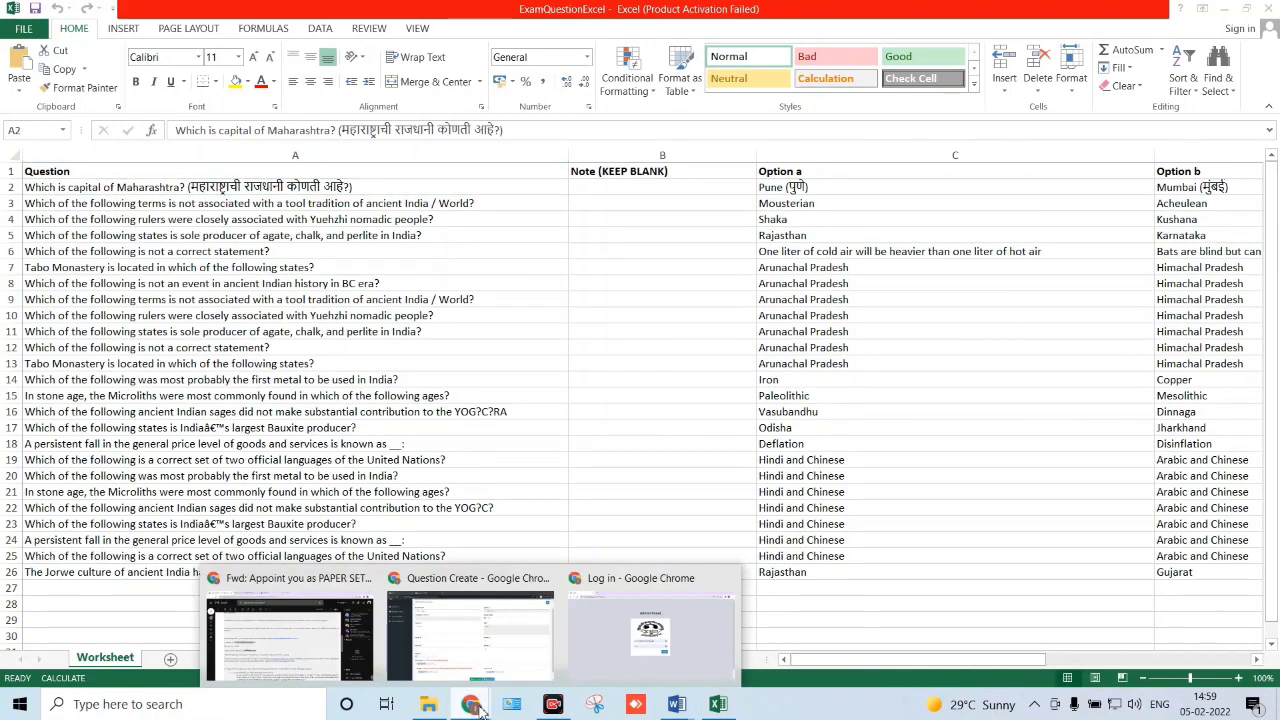
# - Read the question Excel format instruction in the Gmail email, then return to the add-question page
pyautogui.click(300, 620)
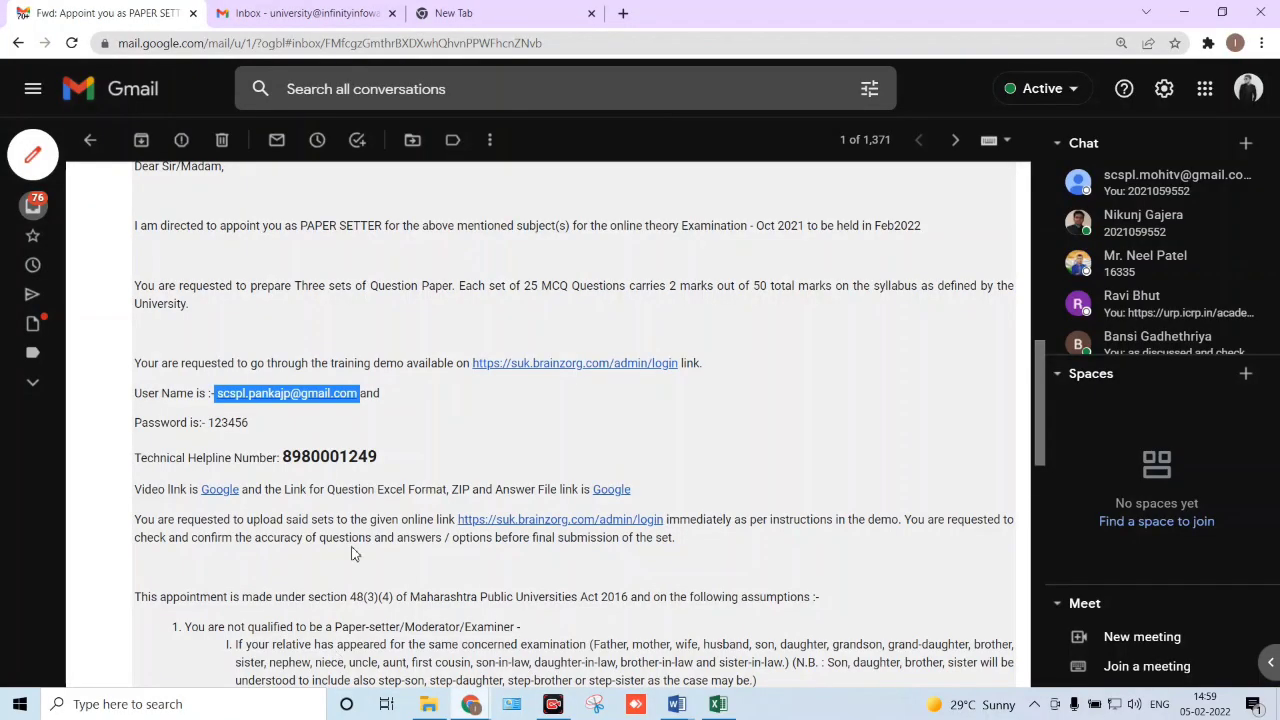
pyautogui.click(397, 434)
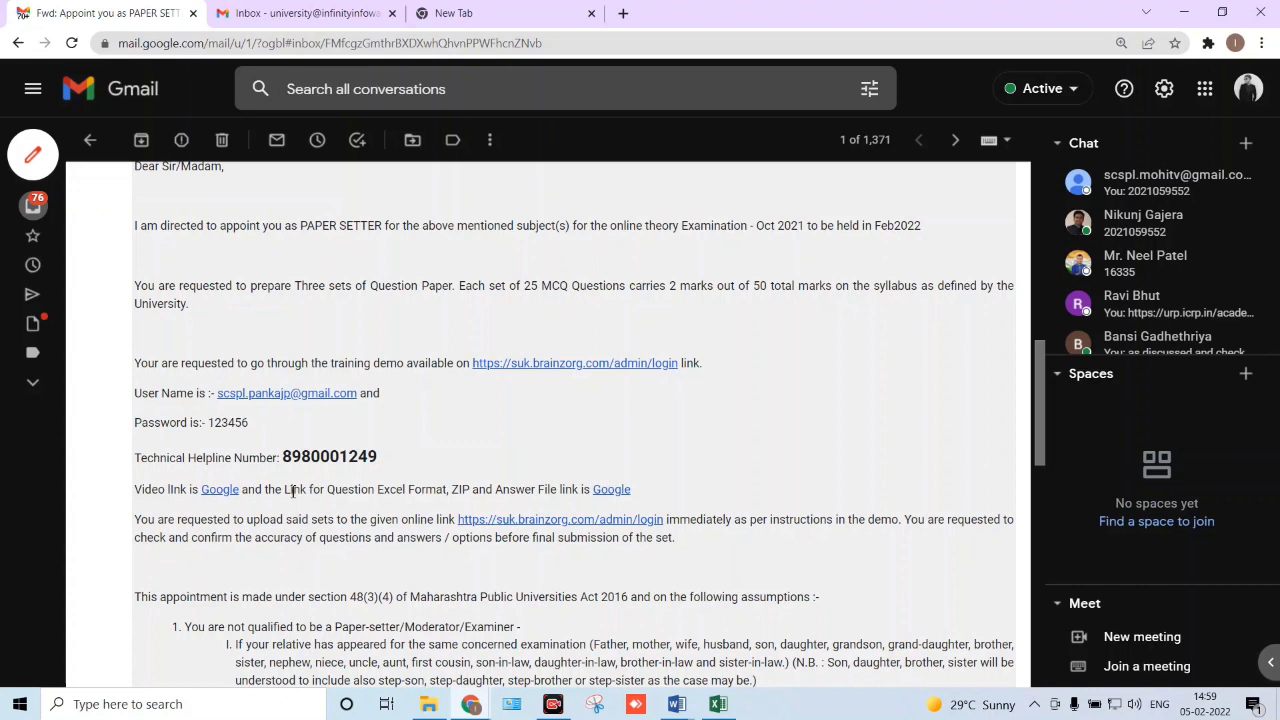
pyautogui.moveTo(283, 490); pyautogui.dragTo(586, 495)
pyautogui.click(650, 497)
pyautogui.hotkey('alt', 'Tab')
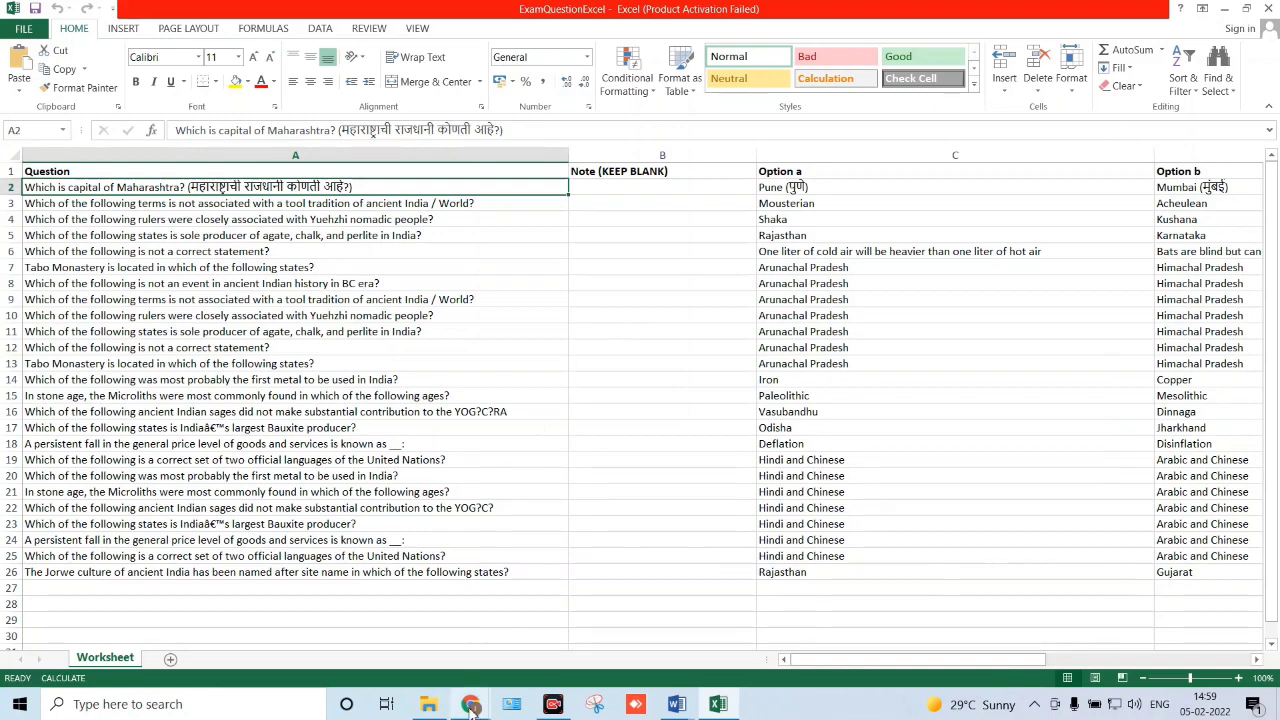
pyautogui.moveTo(472, 705)
pyautogui.click(479, 663)
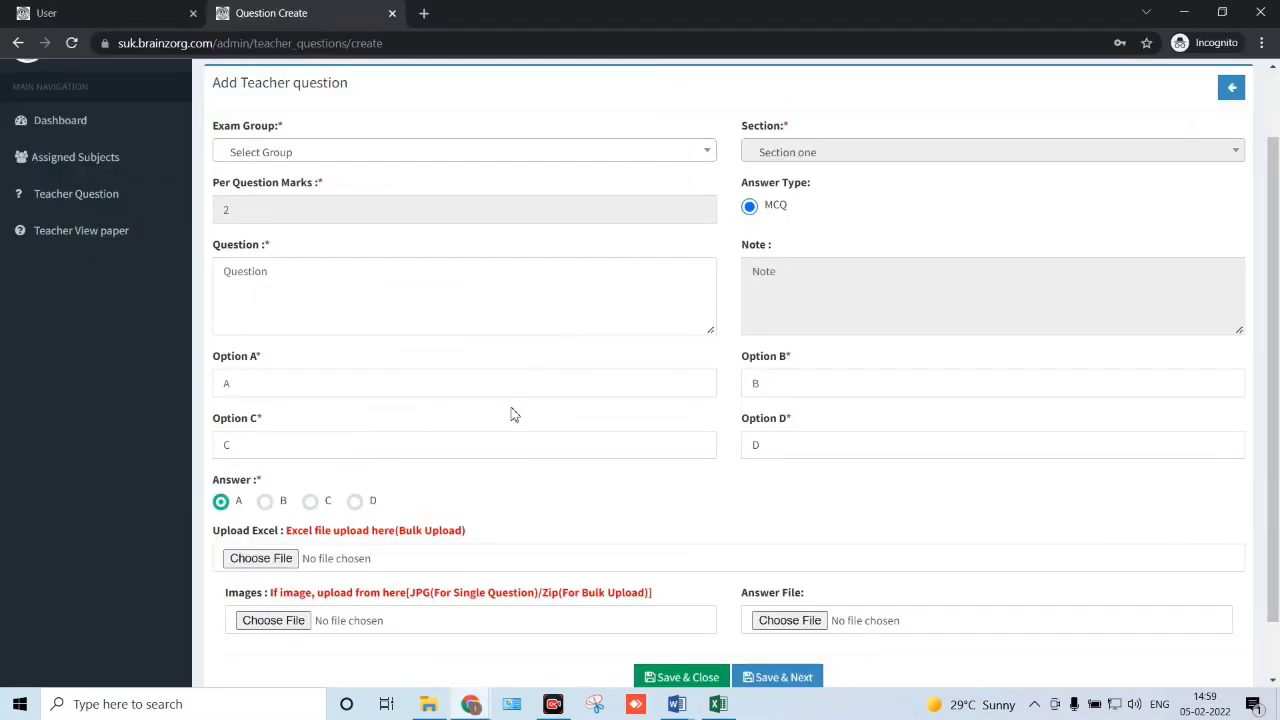
# - Select exam group B.Tech-Electrical-12345 and set number 2
pyautogui.scroll(1, 514, 394)
pyautogui.scroll(-1, 516, 396)
pyautogui.moveTo(288, 537); pyautogui.dragTo(463, 537)
pyautogui.click(463, 537)
pyautogui.scroll(2, 281, 568)
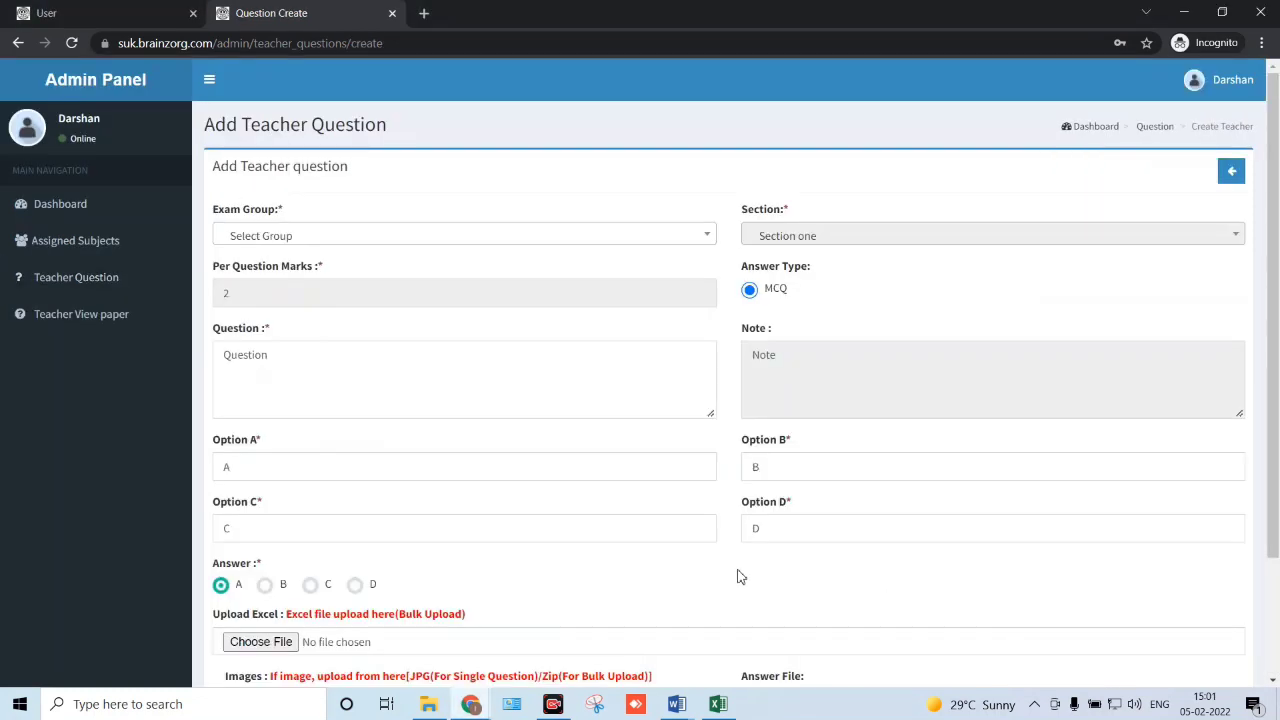
pyautogui.click(463, 243)
pyautogui.click(391, 318)
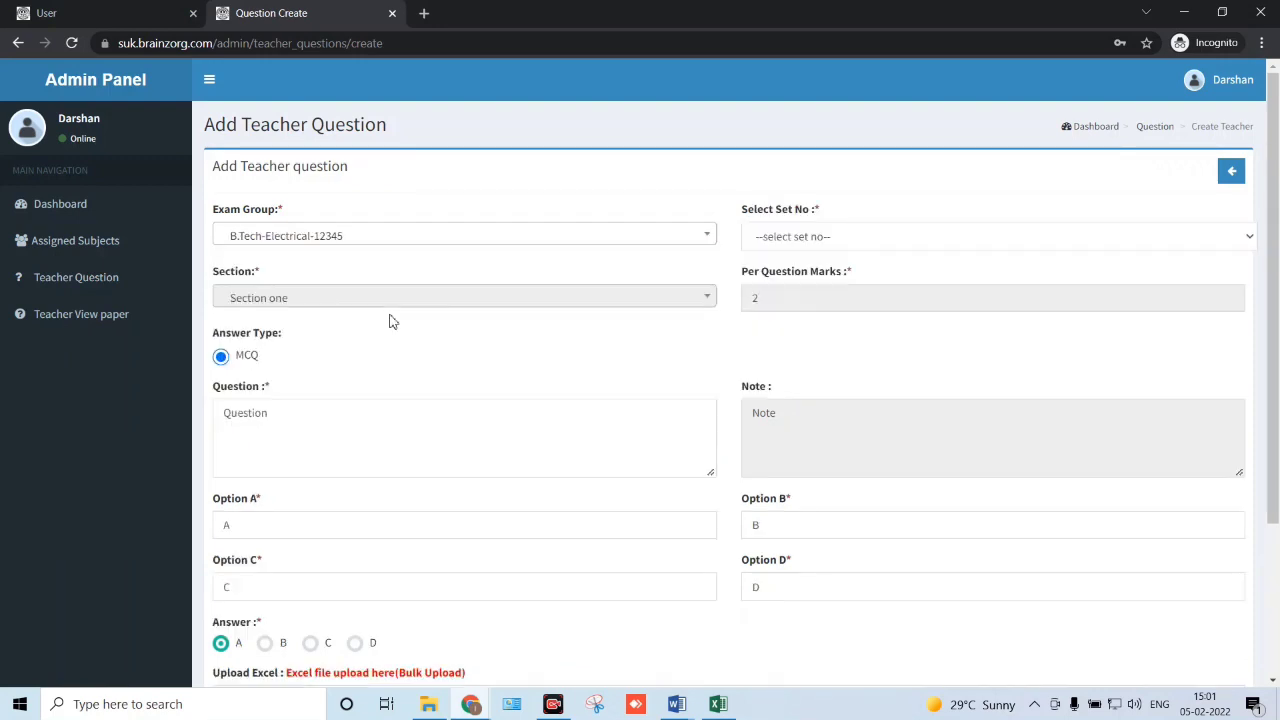
pyautogui.click(813, 245)
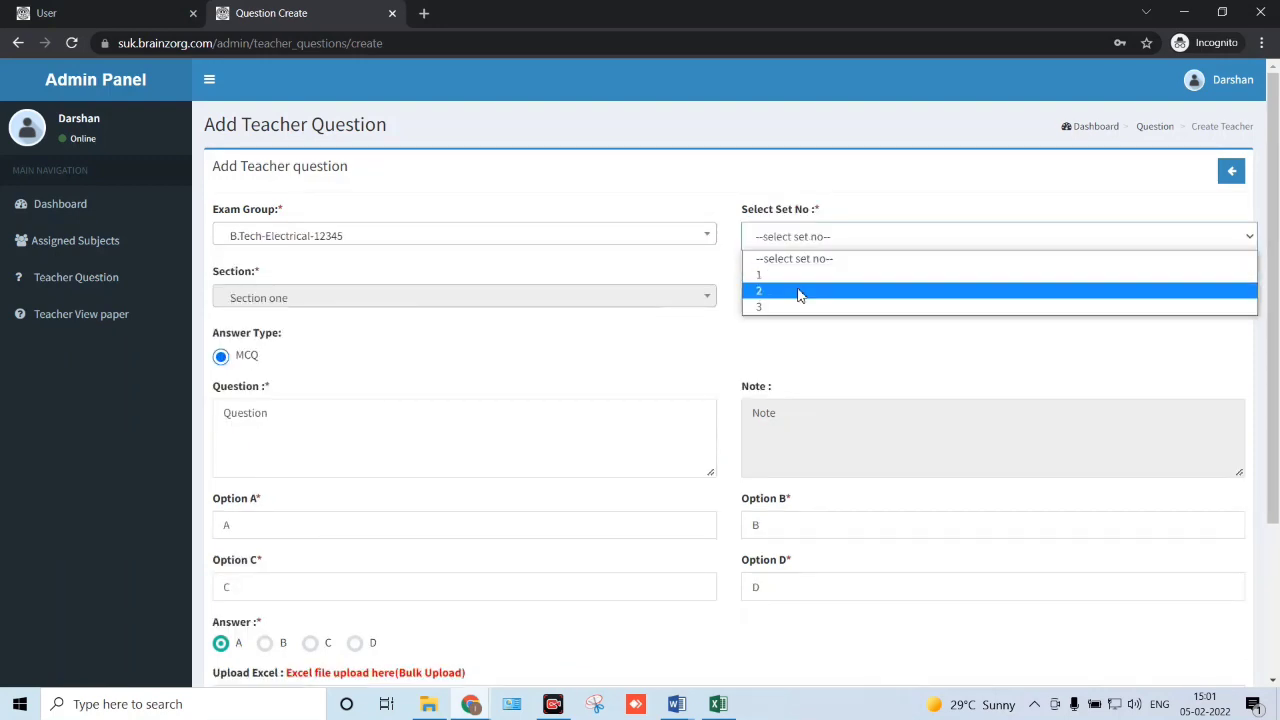
pyautogui.click(800, 289)
# - Attach ExamQuestionExcel.xlsx in the Upload Excel bulk-upload field
pyautogui.scroll(-1, 543, 296)
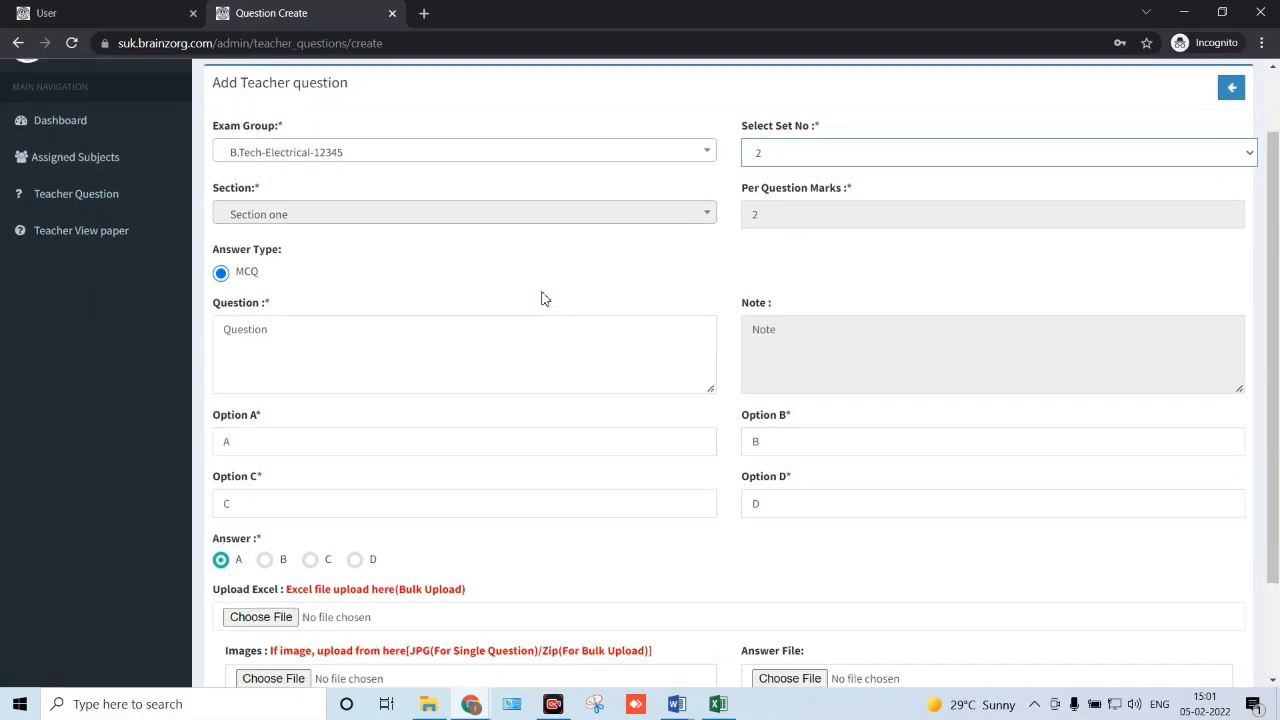
pyautogui.scroll(-1, 540, 312)
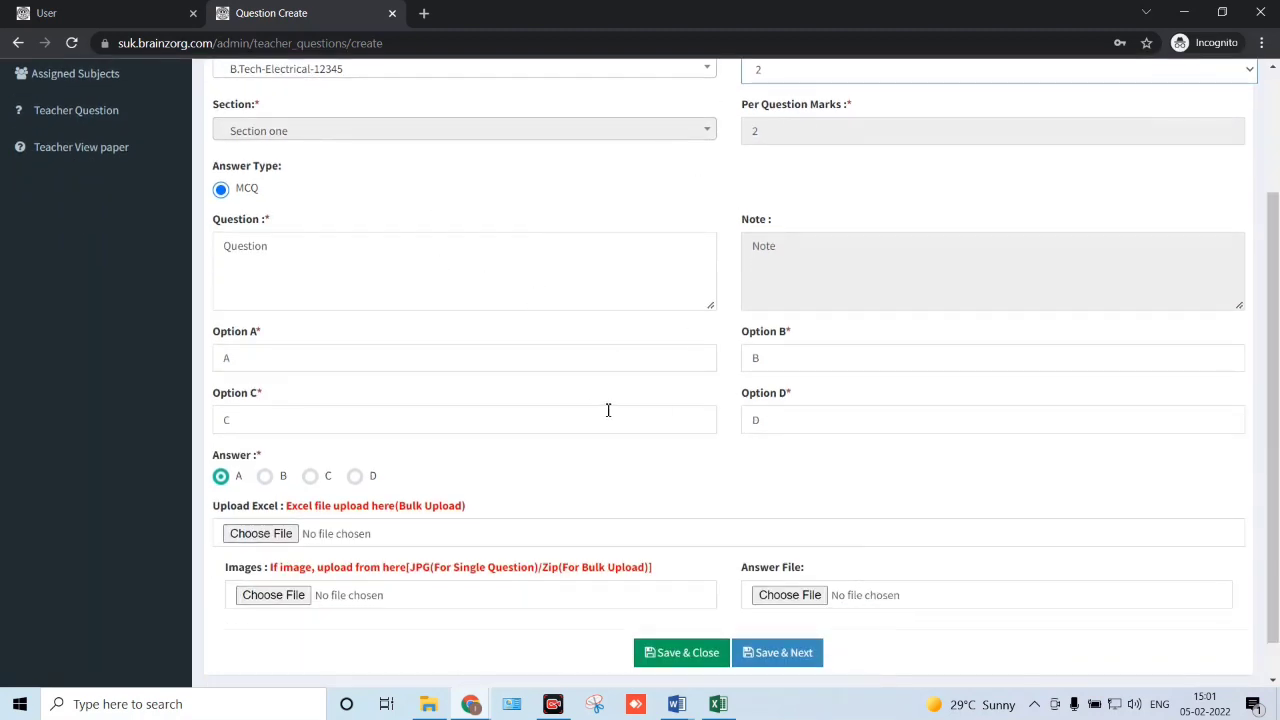
pyautogui.scroll(-1, 608, 410)
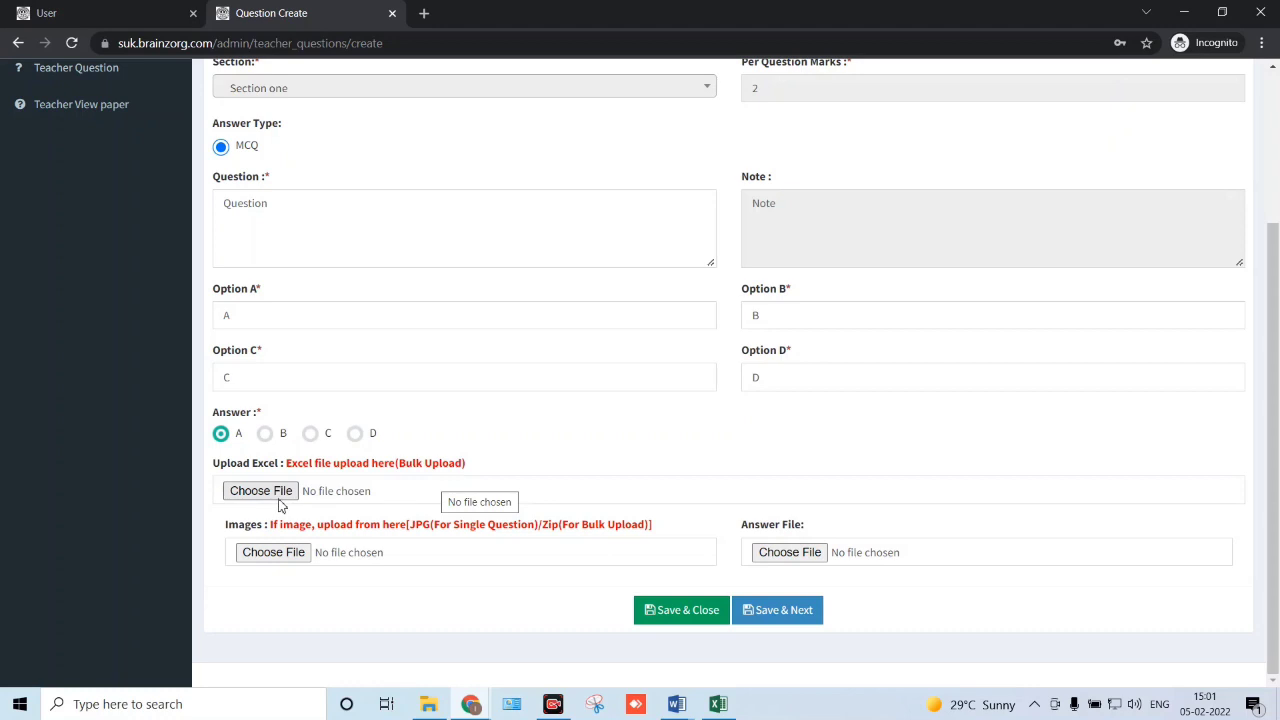
pyautogui.moveTo(287, 472); pyautogui.dragTo(472, 476)
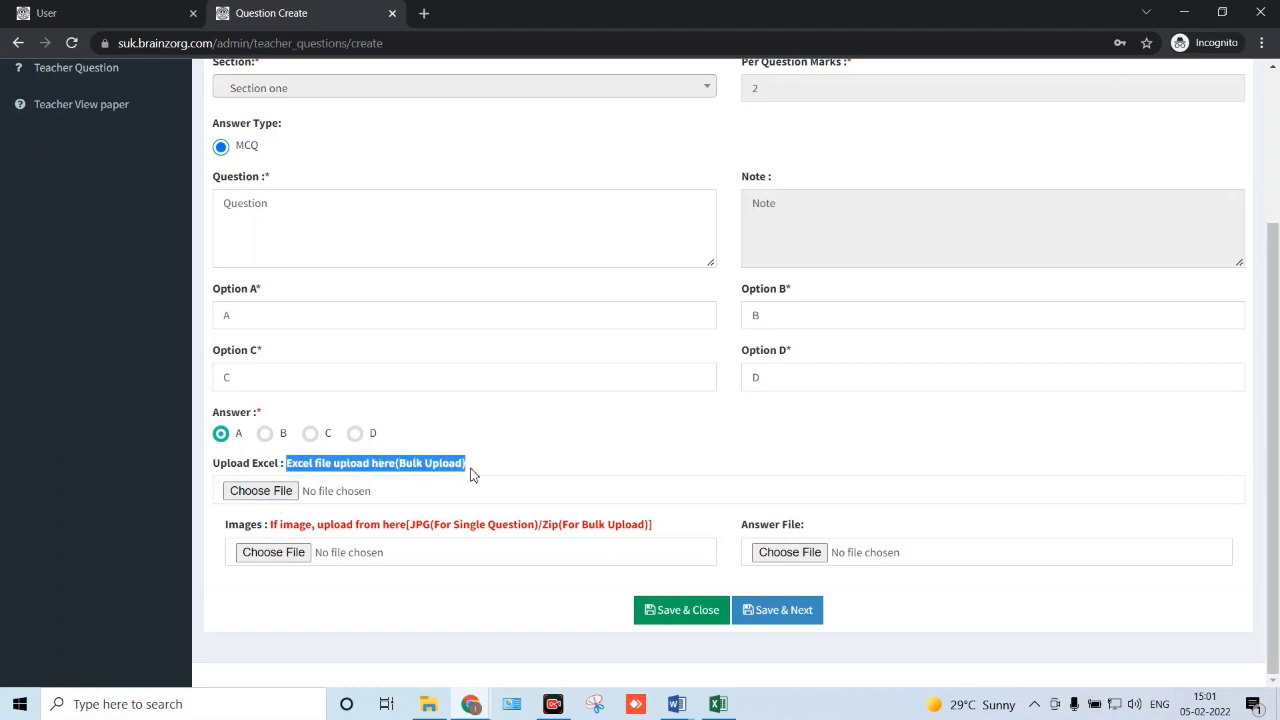
pyautogui.click(283, 492)
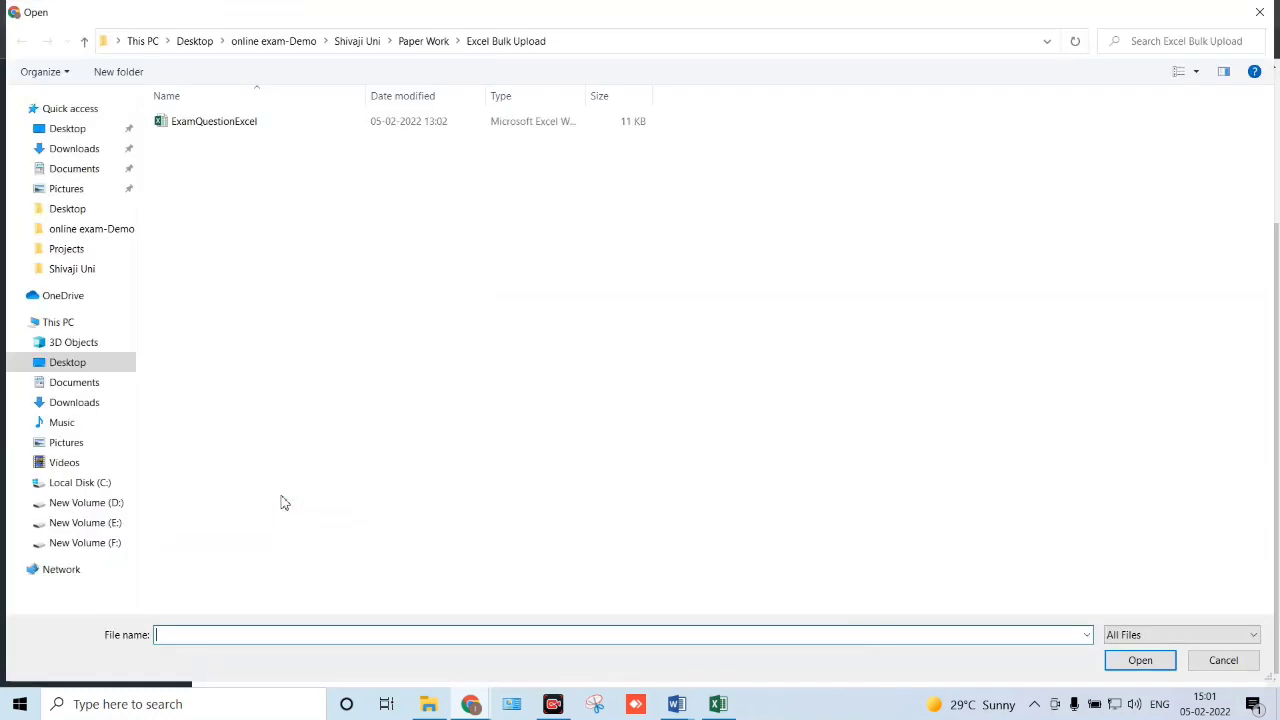
pyautogui.doubleClick(263, 124)
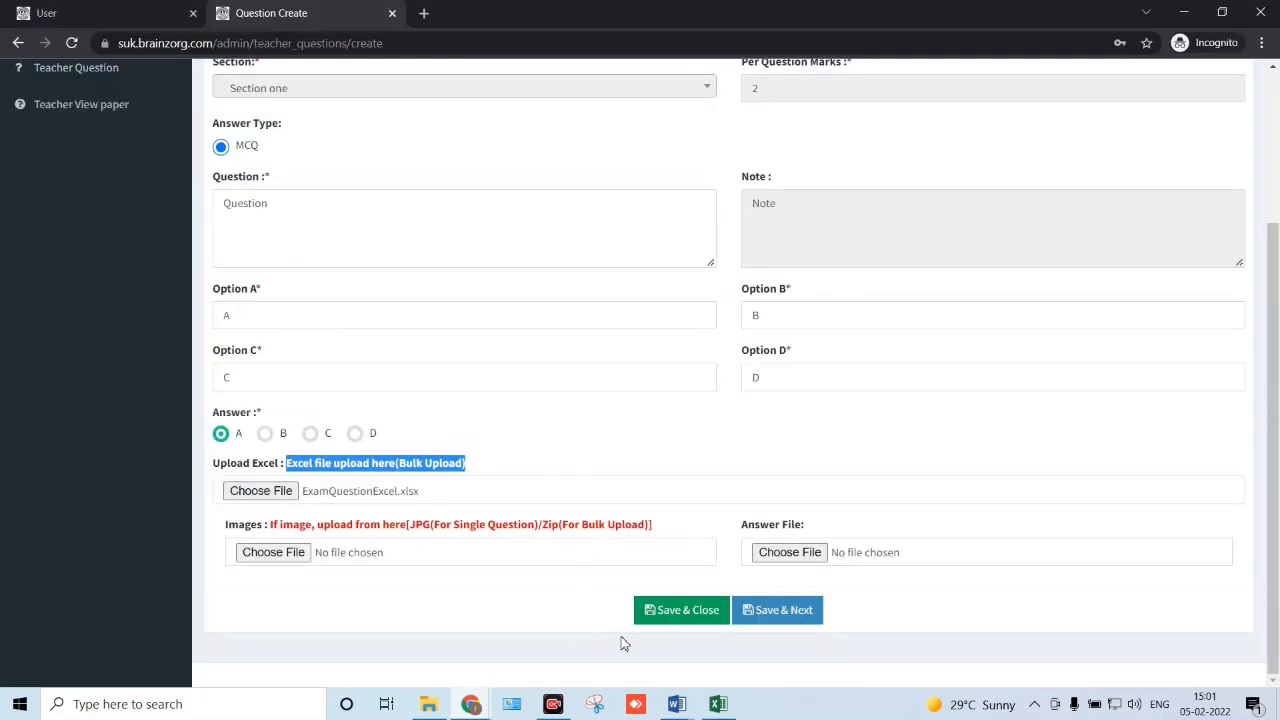
# - Save the uploaded questions and jump to the last page of the question list
pyautogui.click(682, 618)
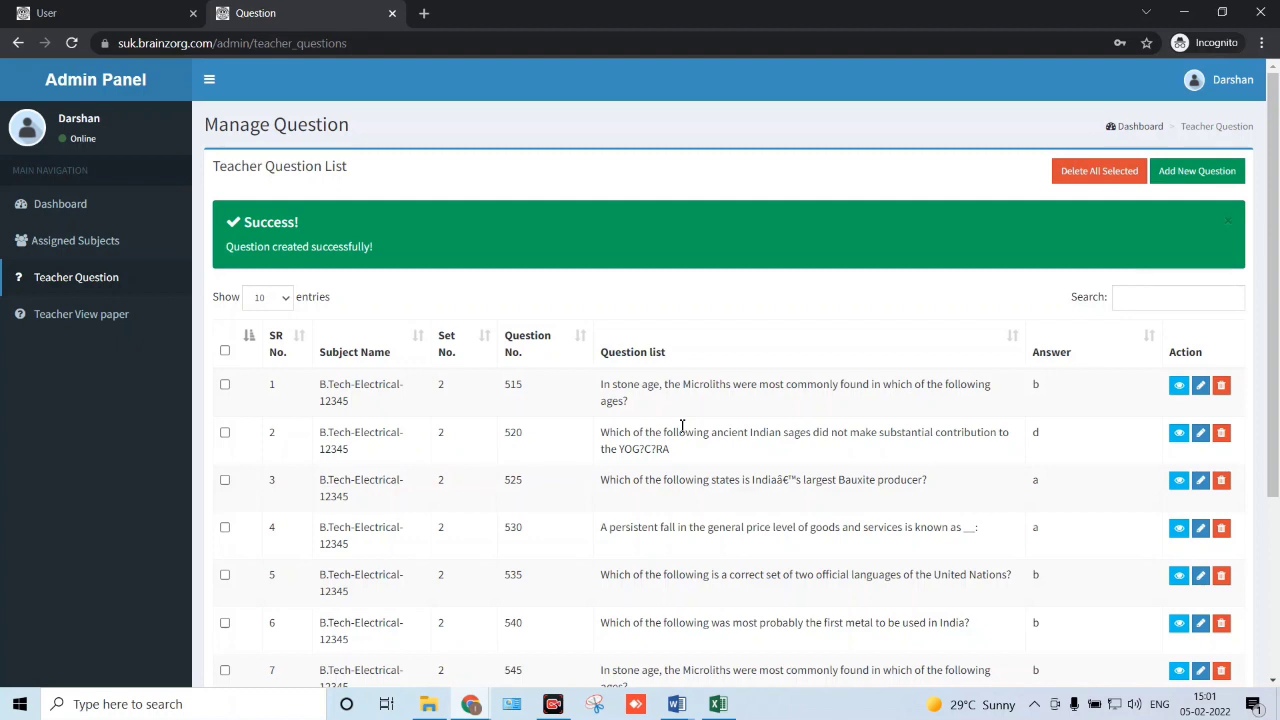
pyautogui.scroll(-1, 682, 426)
pyautogui.scroll(-2, 676, 429)
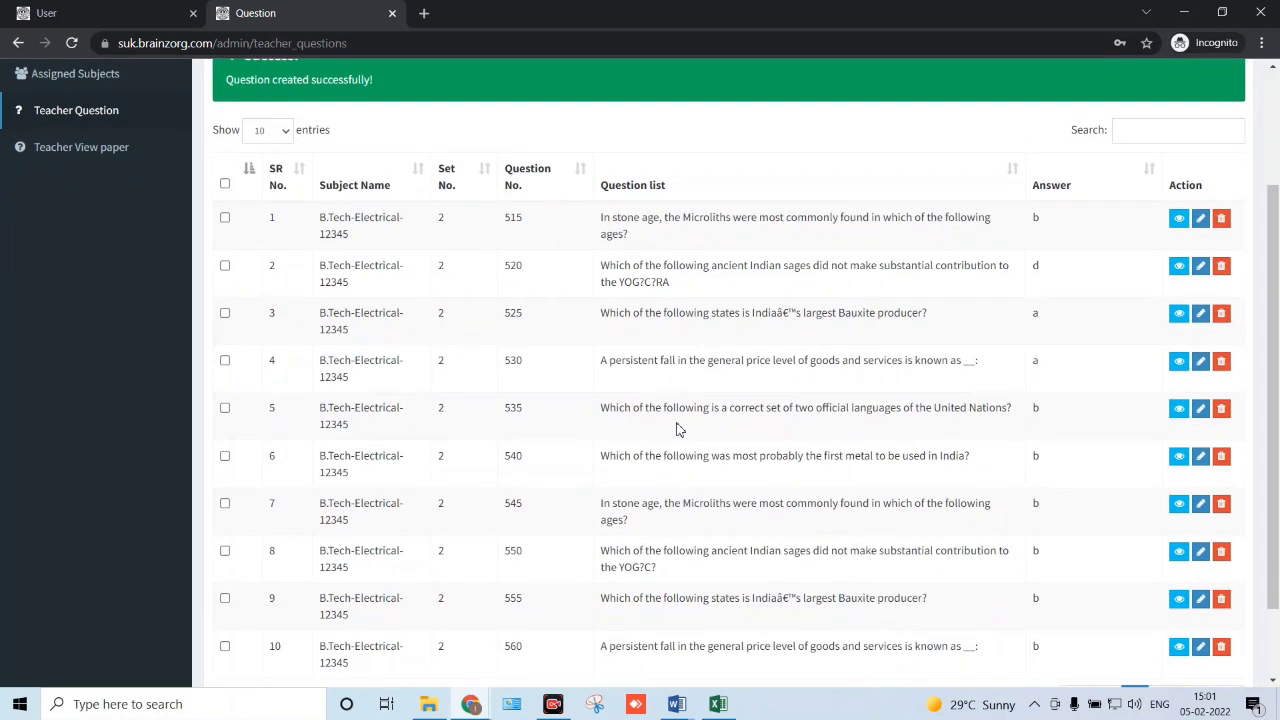
pyautogui.click(1188, 603)
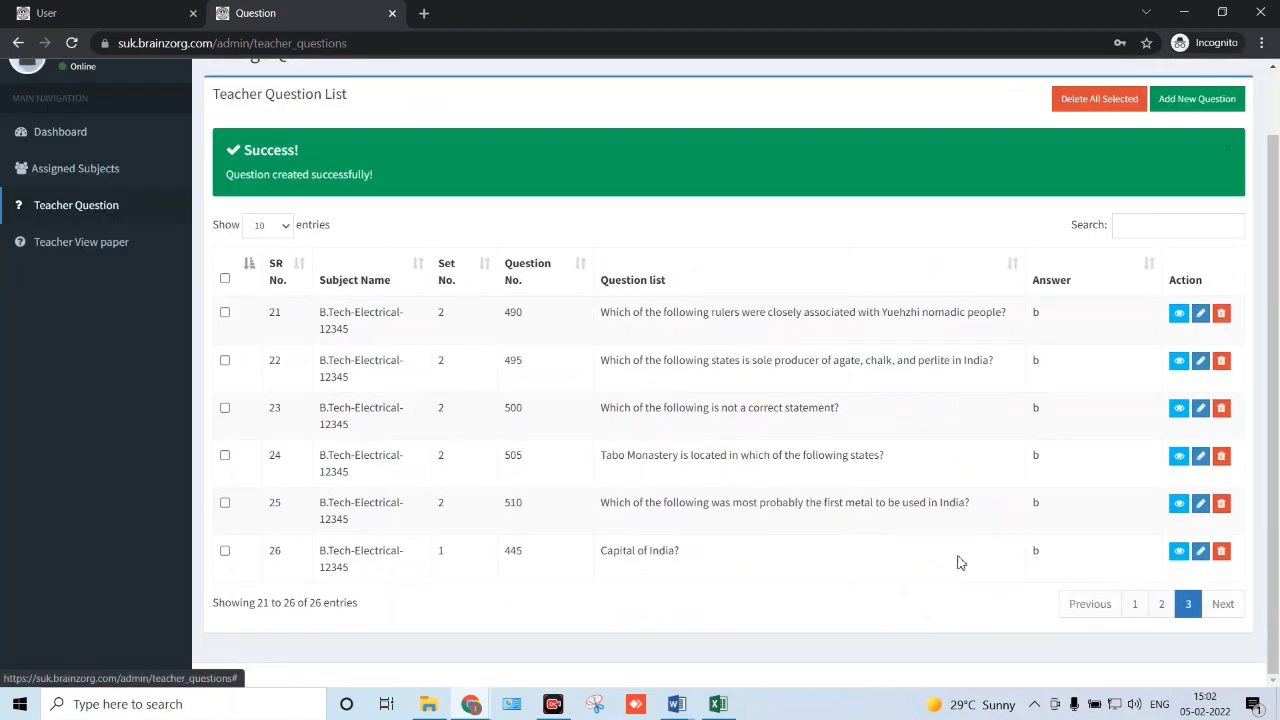
# - Browse page 2 of the question list, then return to the last page with entries 21–26
pyautogui.scroll(1, 340, 543)
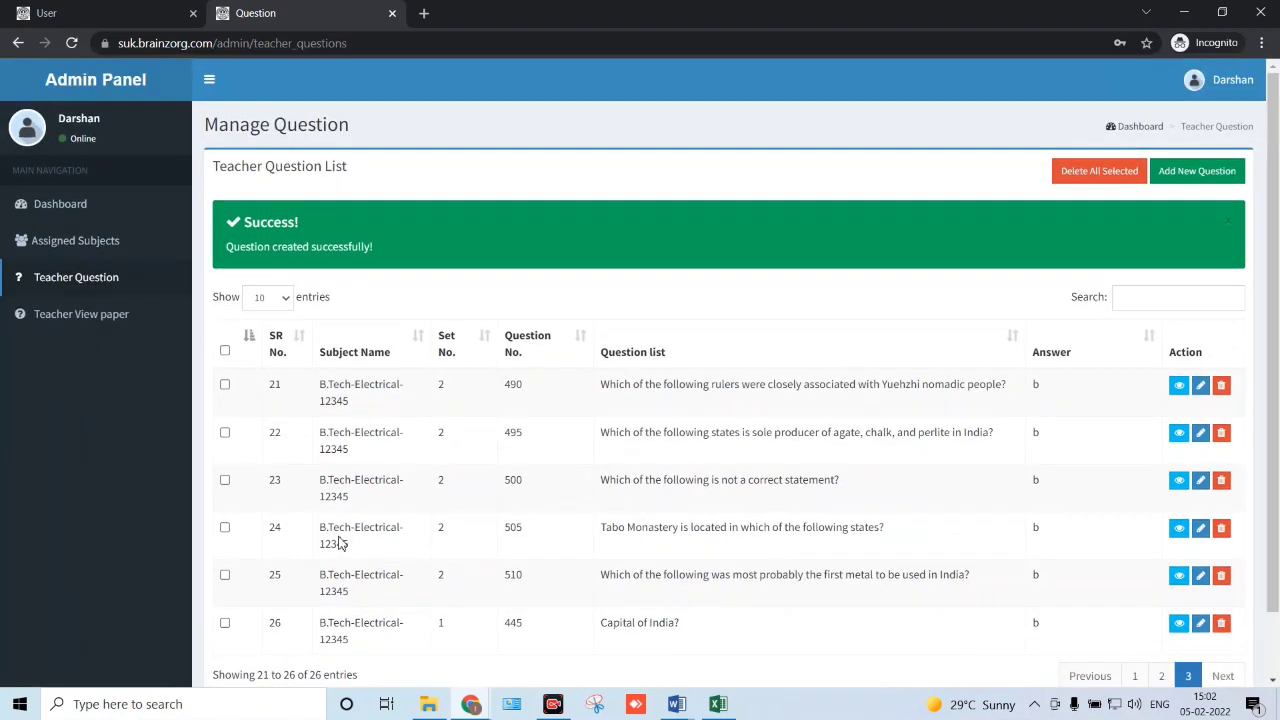
pyautogui.scroll(-1, 600, 480)
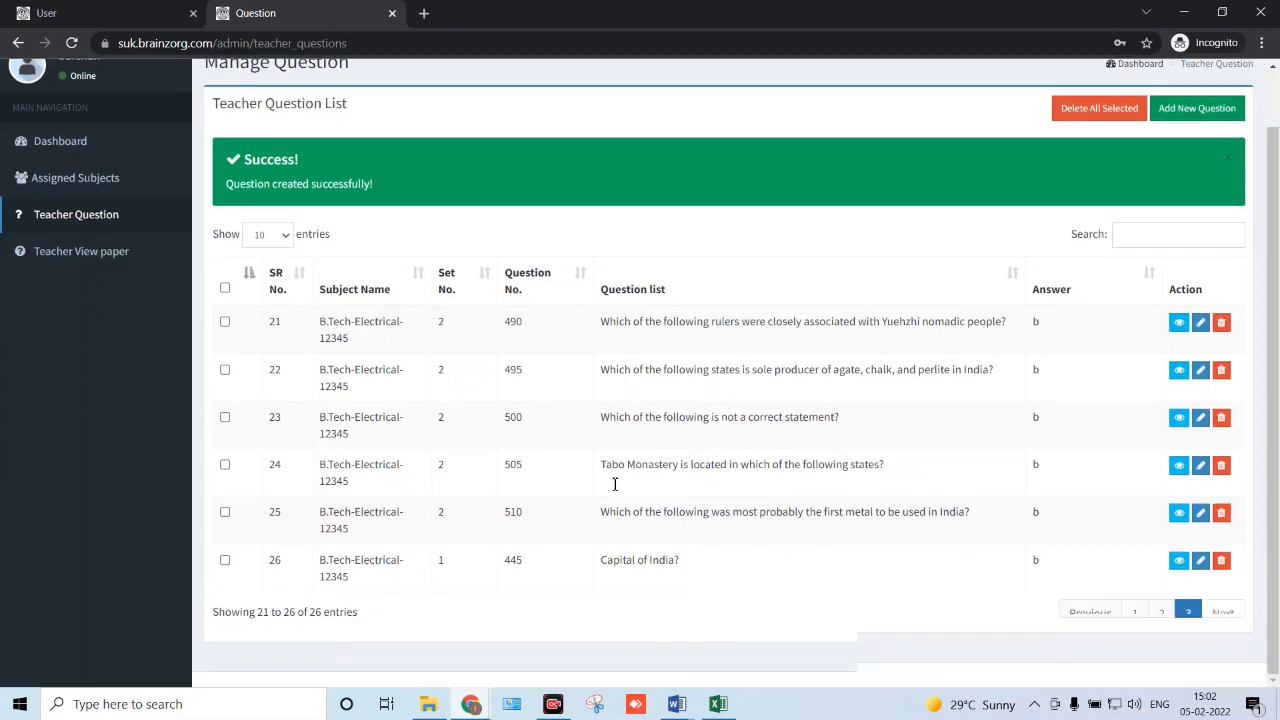
pyautogui.click(1163, 606)
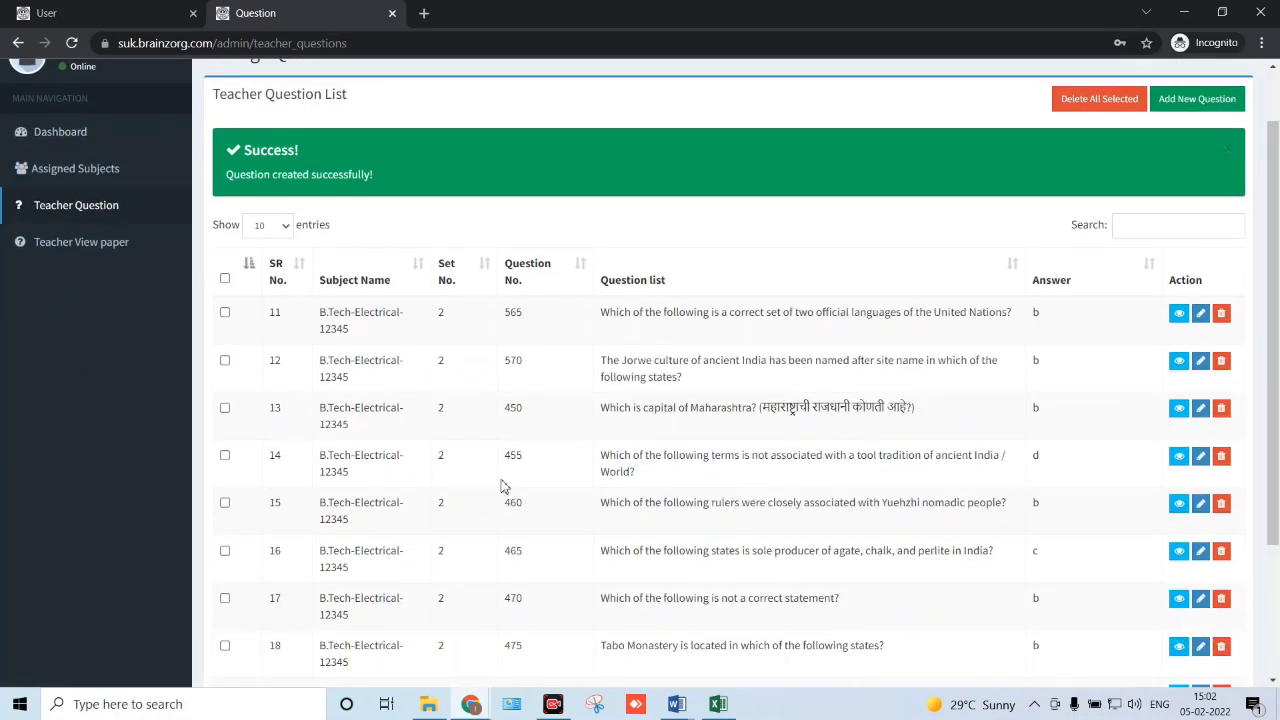
pyautogui.scroll(-2, 504, 486)
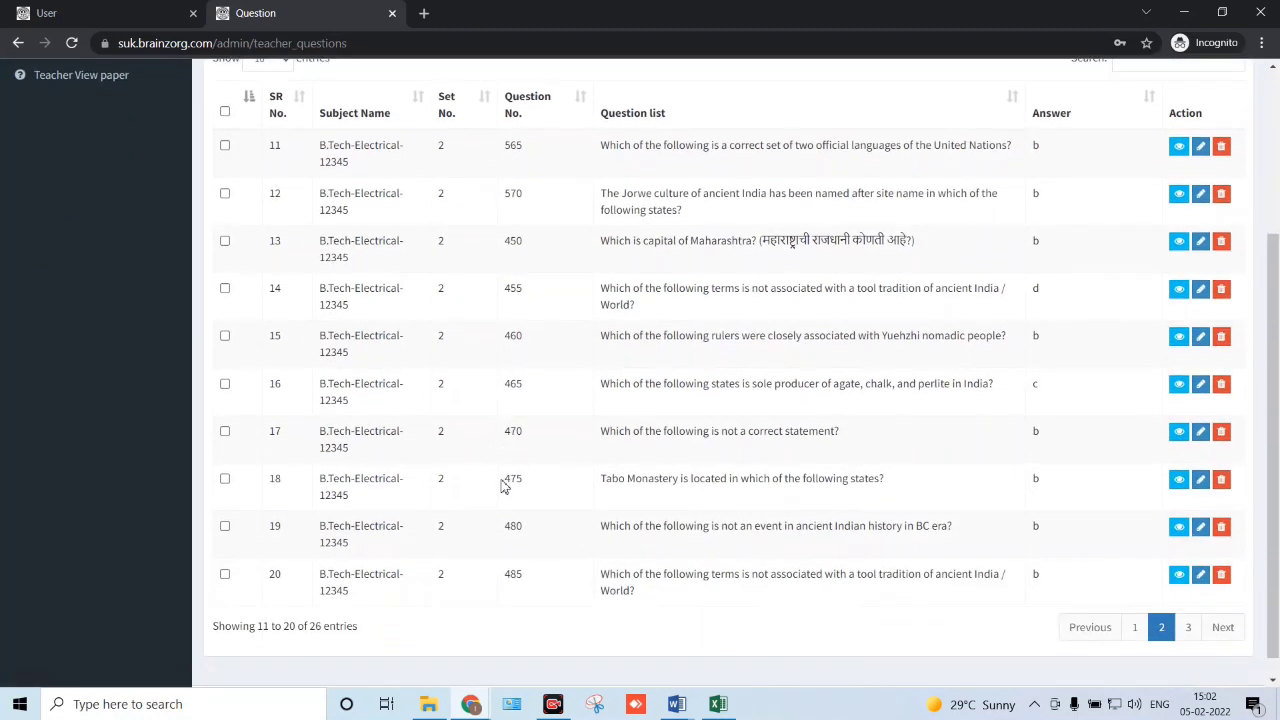
pyautogui.scroll(3, 503, 485)
pyautogui.scroll(-3, 503, 485)
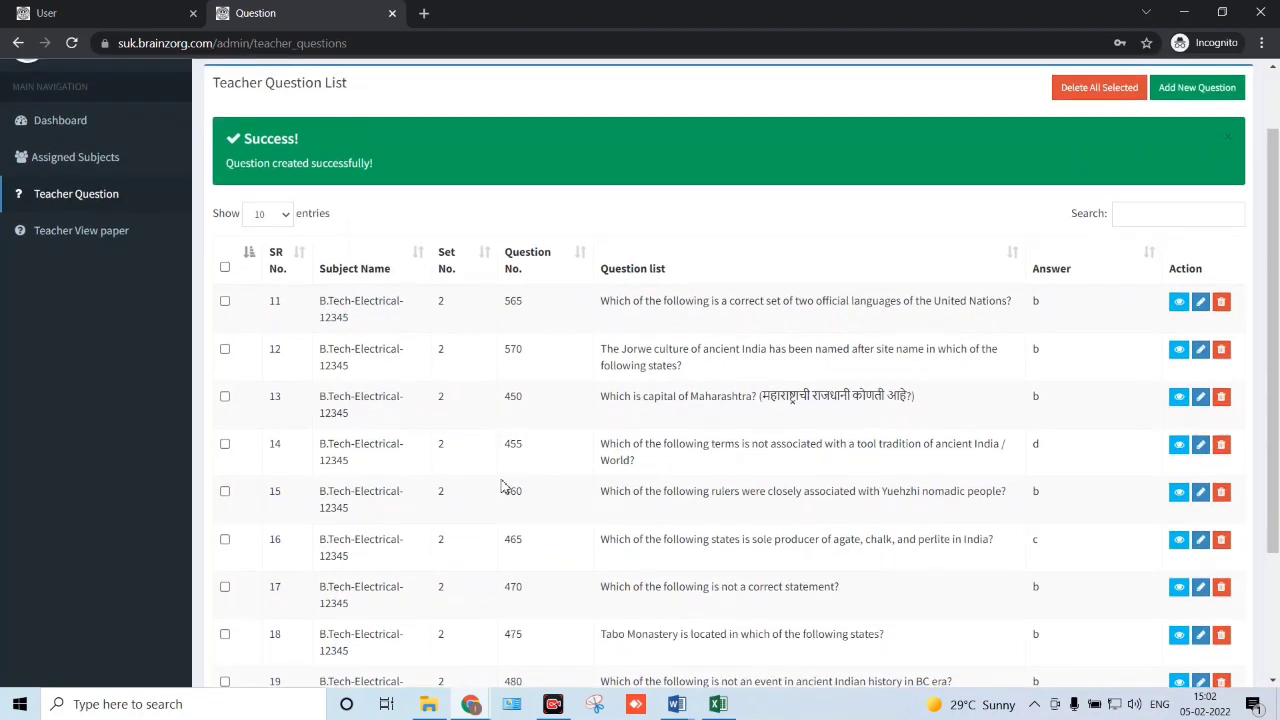
pyautogui.scroll(1, 462, 300)
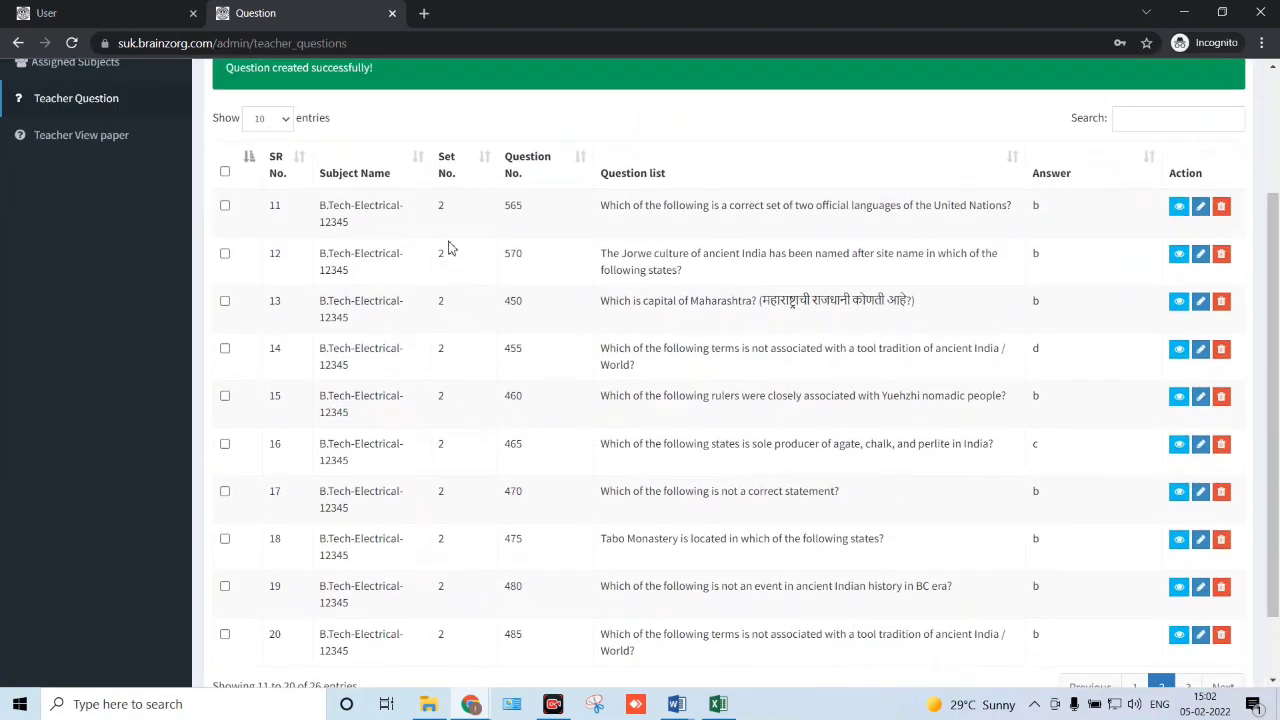
pyautogui.moveTo(440, 212); pyautogui.dragTo(457, 586)
pyautogui.scroll(-1, 457, 571)
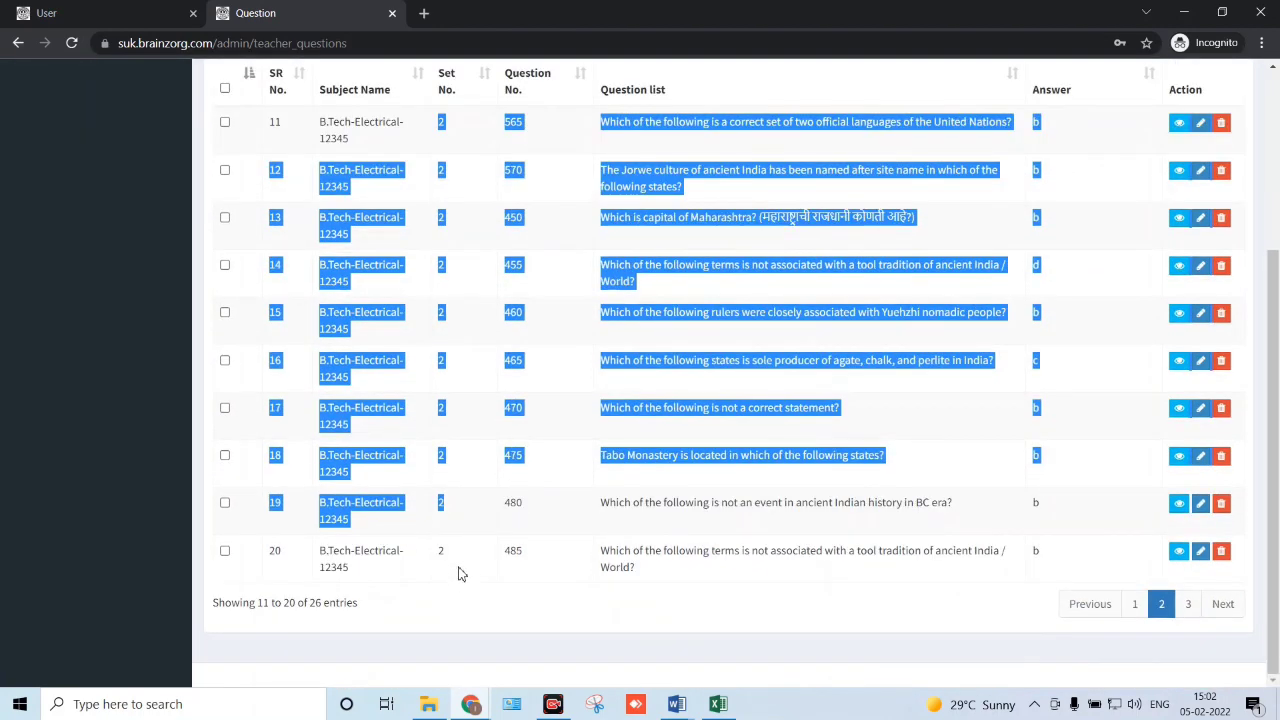
pyautogui.click(1065, 593)
pyautogui.click(1188, 605)
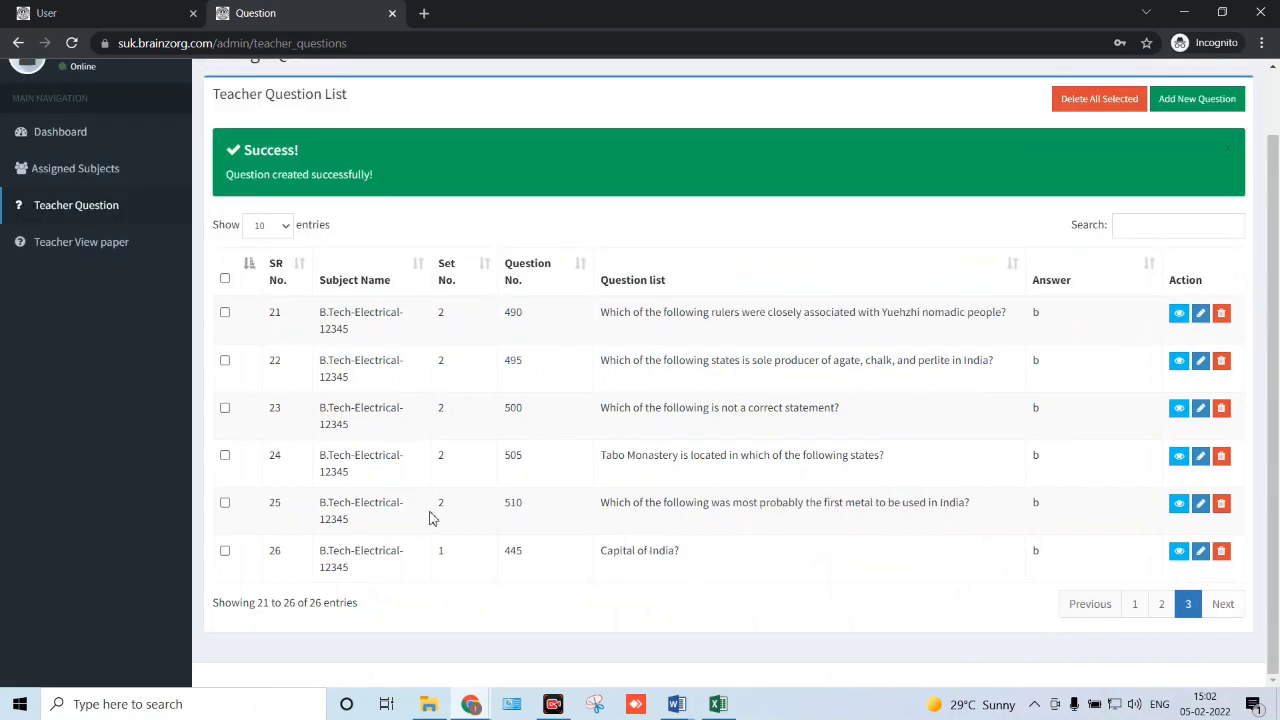
# - Check the subject, set values and Set No. 1 in rows 25 and 26
pyautogui.moveTo(434, 517); pyautogui.dragTo(457, 511)
pyautogui.moveTo(463, 557); pyautogui.dragTo(440, 551)
pyautogui.click(457, 573)
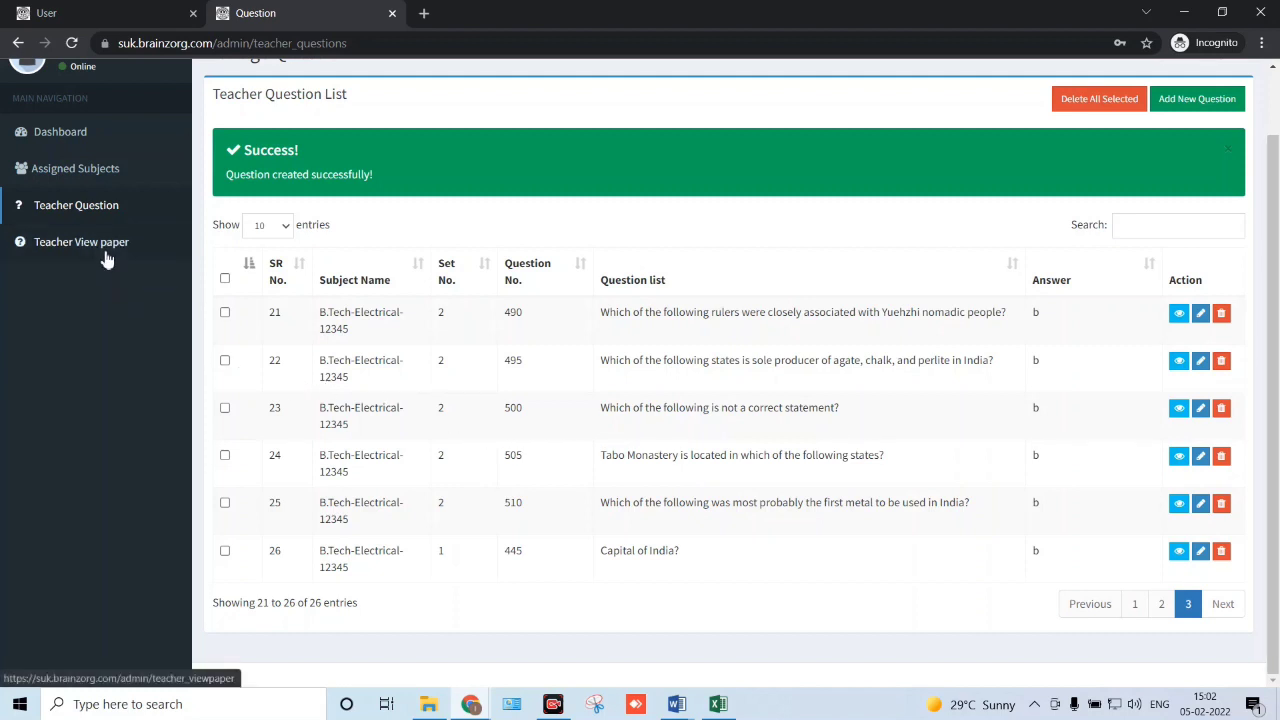
pyautogui.scroll(1, 106, 258)
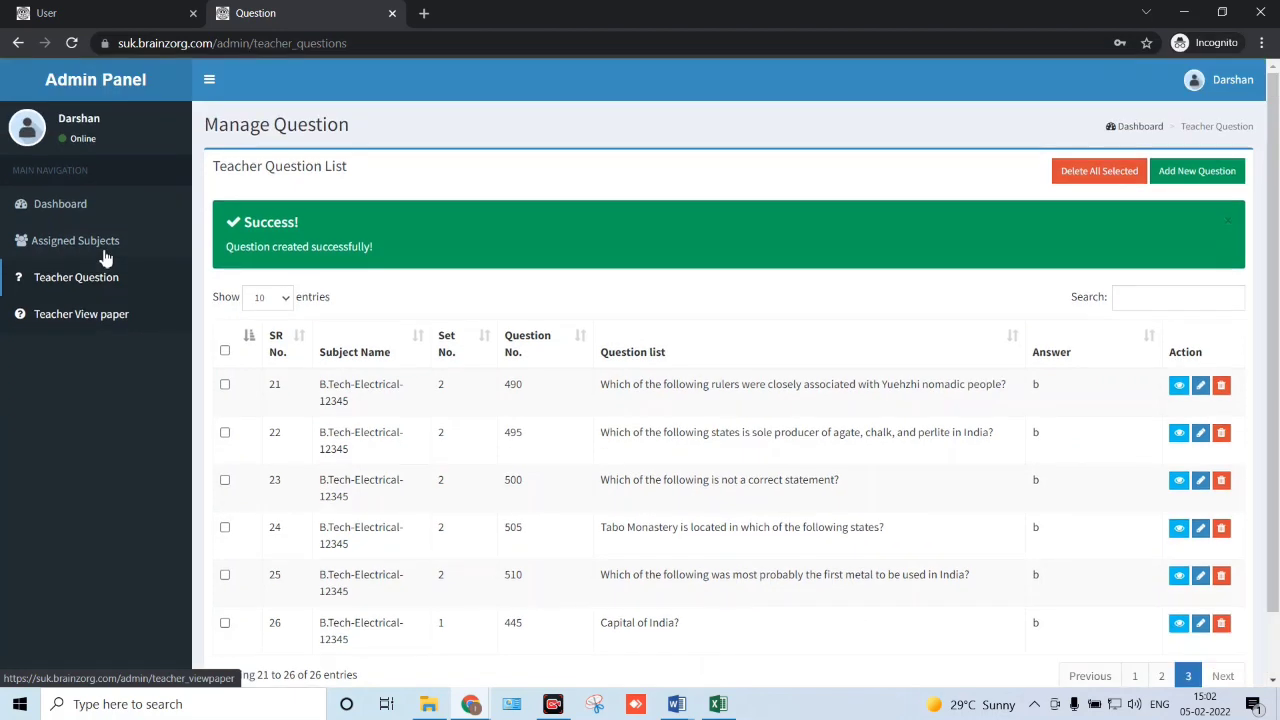
# - Open the Set 1 paper from Teacher View paper
pyautogui.click(97, 327)
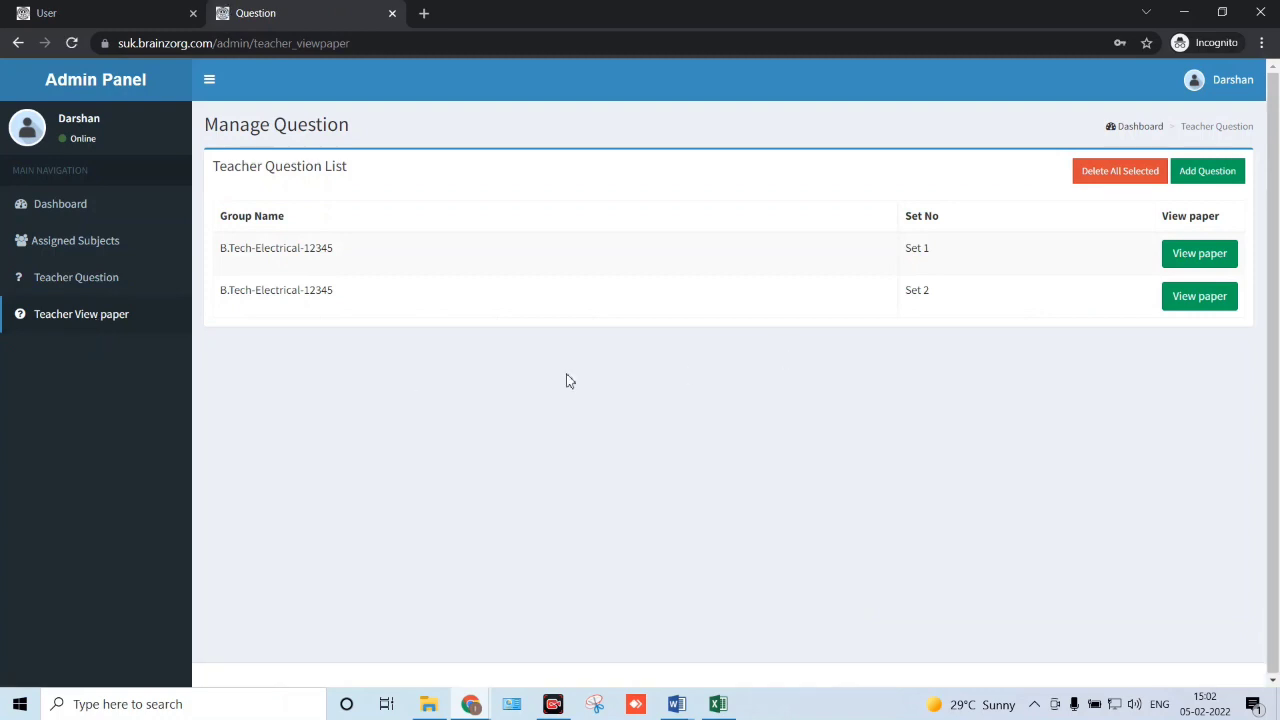
pyautogui.tripleClick(927, 252)
pyautogui.click(979, 267)
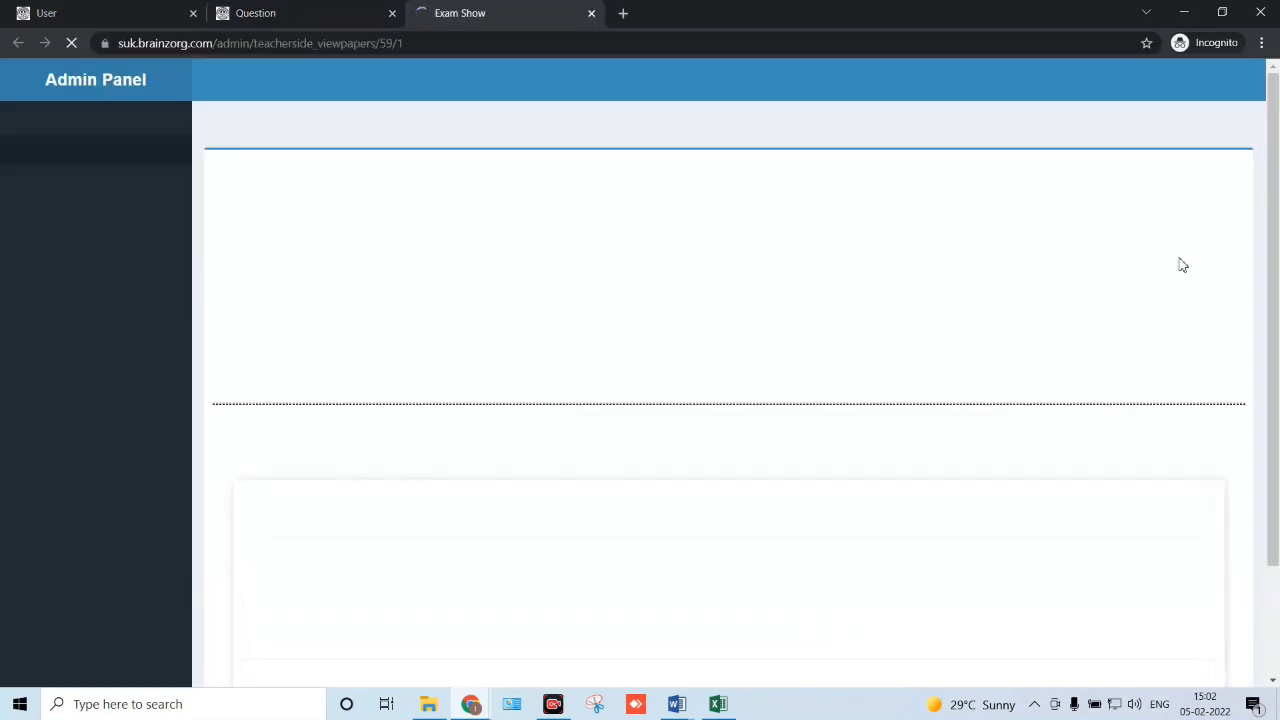
# - Review its single question and the 25-question message, then return to Teacher Question
pyautogui.scroll(-1, 500, 406)
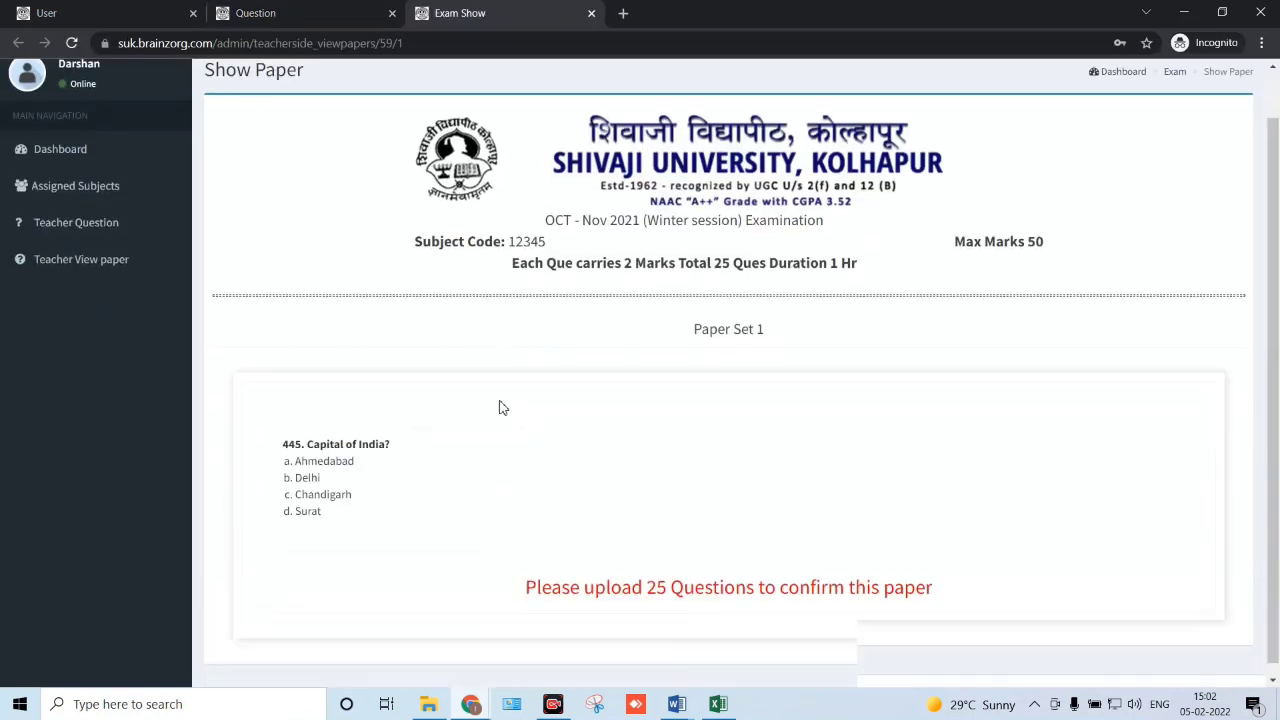
pyautogui.moveTo(291, 415); pyautogui.dragTo(400, 429)
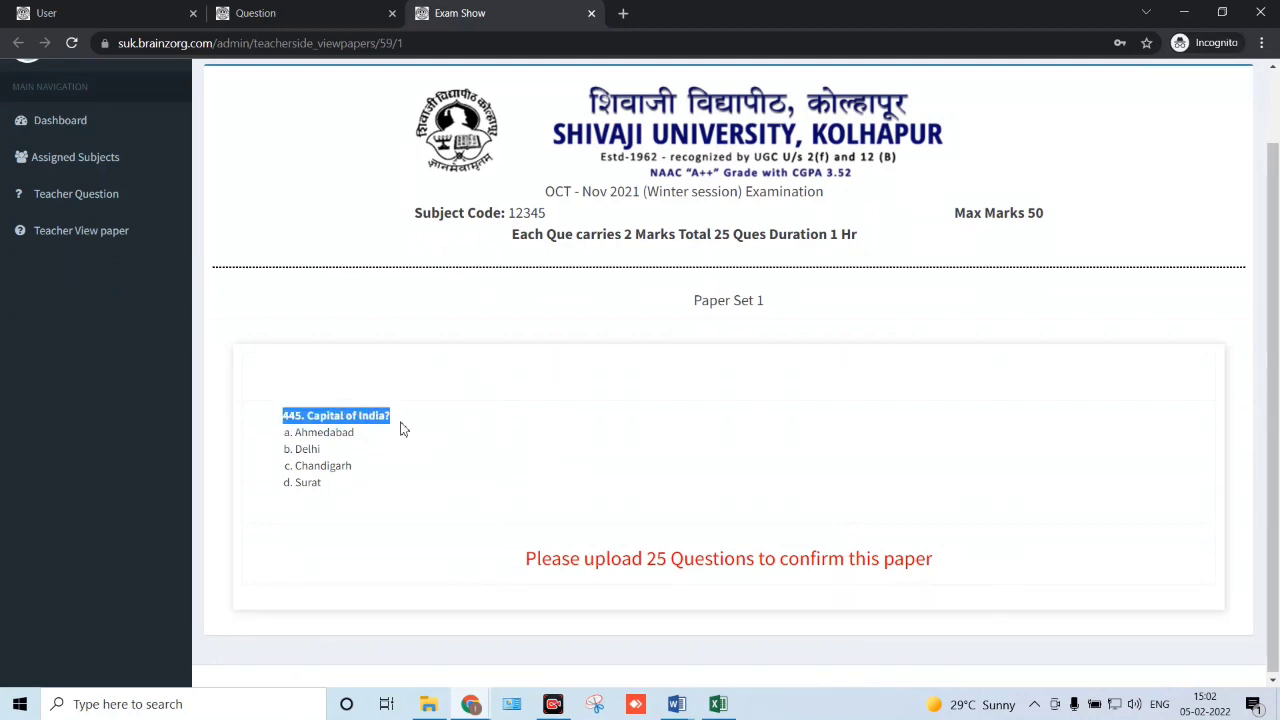
pyautogui.click(363, 446)
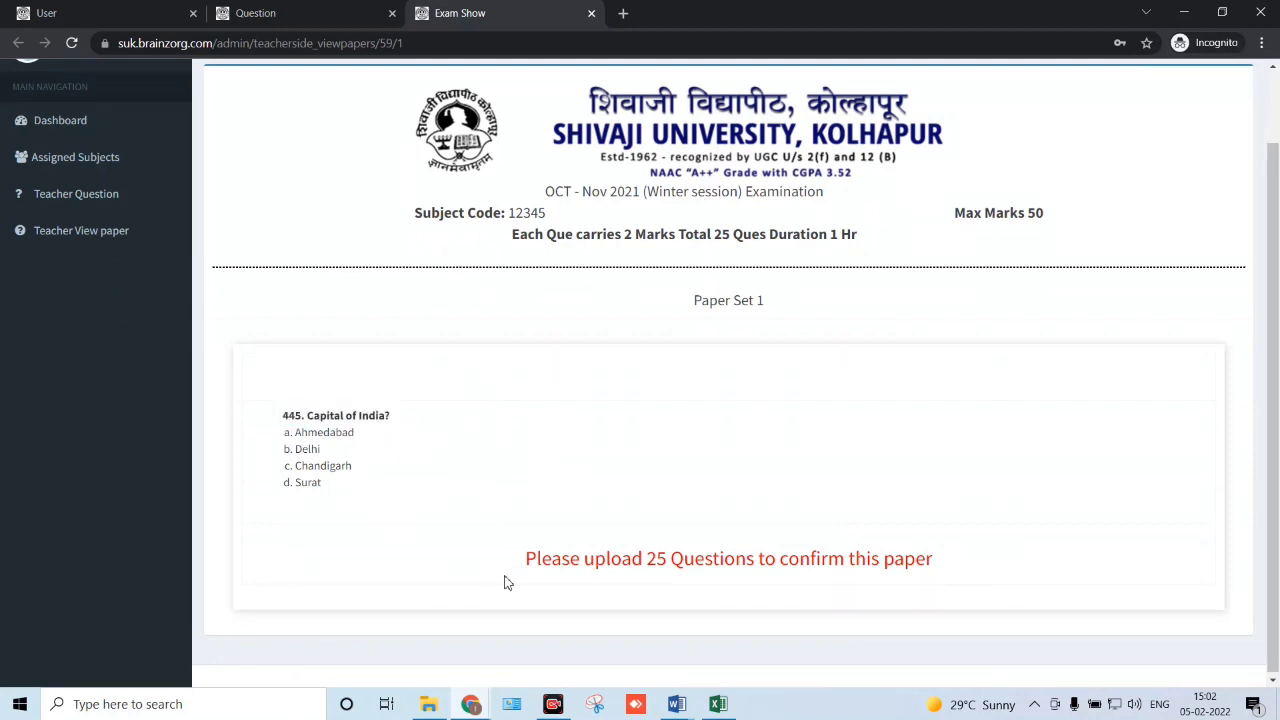
pyautogui.moveTo(527, 564); pyautogui.dragTo(942, 585)
pyautogui.click(864, 511)
pyautogui.scroll(1, 695, 510)
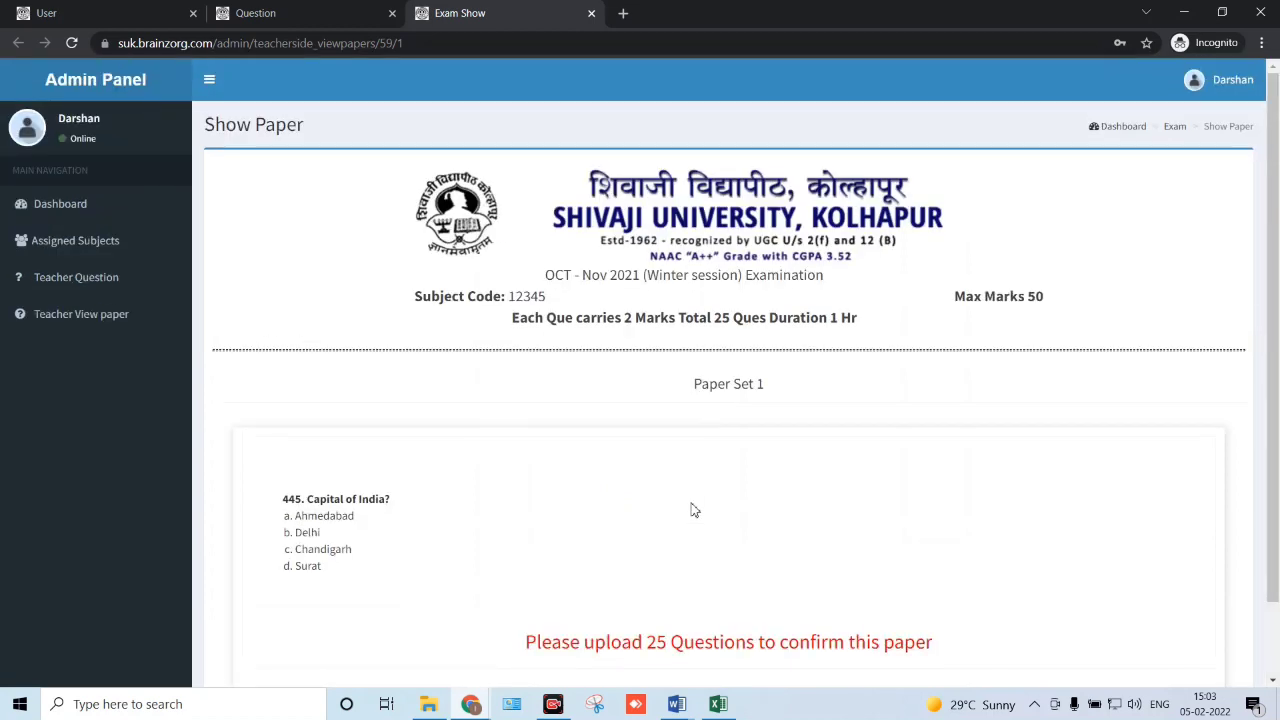
pyautogui.click(93, 281)
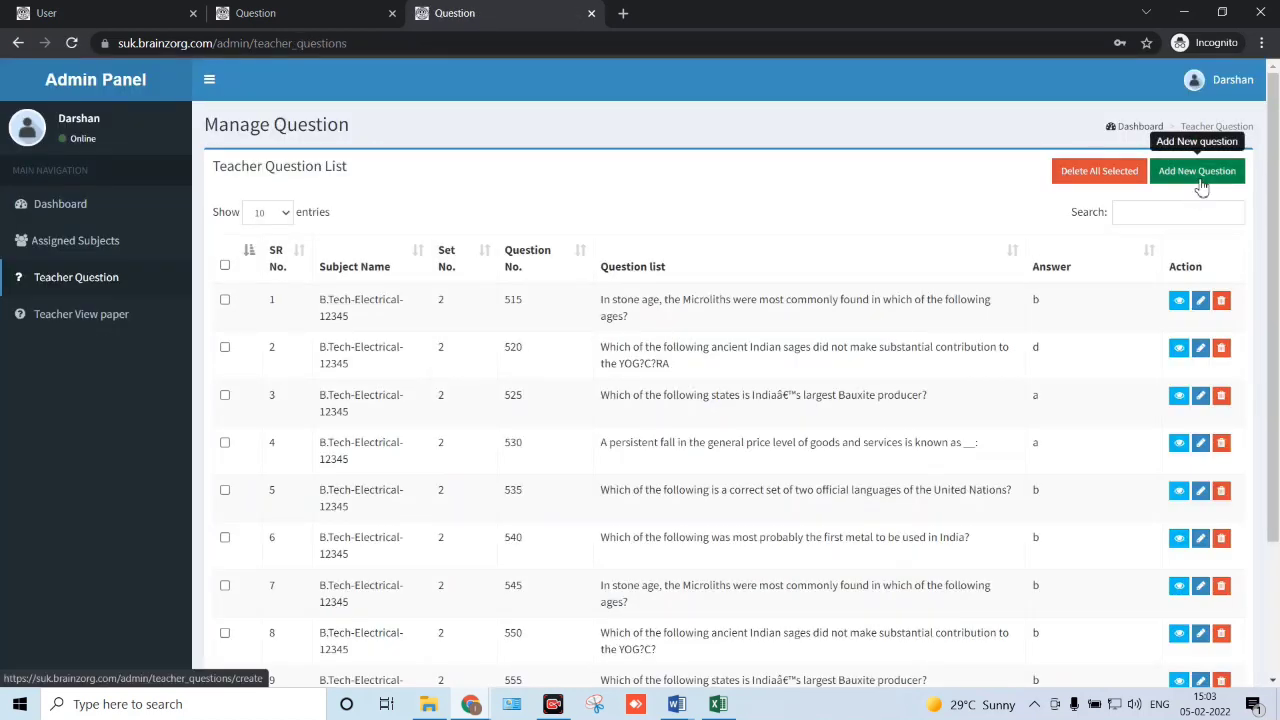
# - Open a blank Add Teacher question form with Add New Question
pyautogui.click(1199, 173)
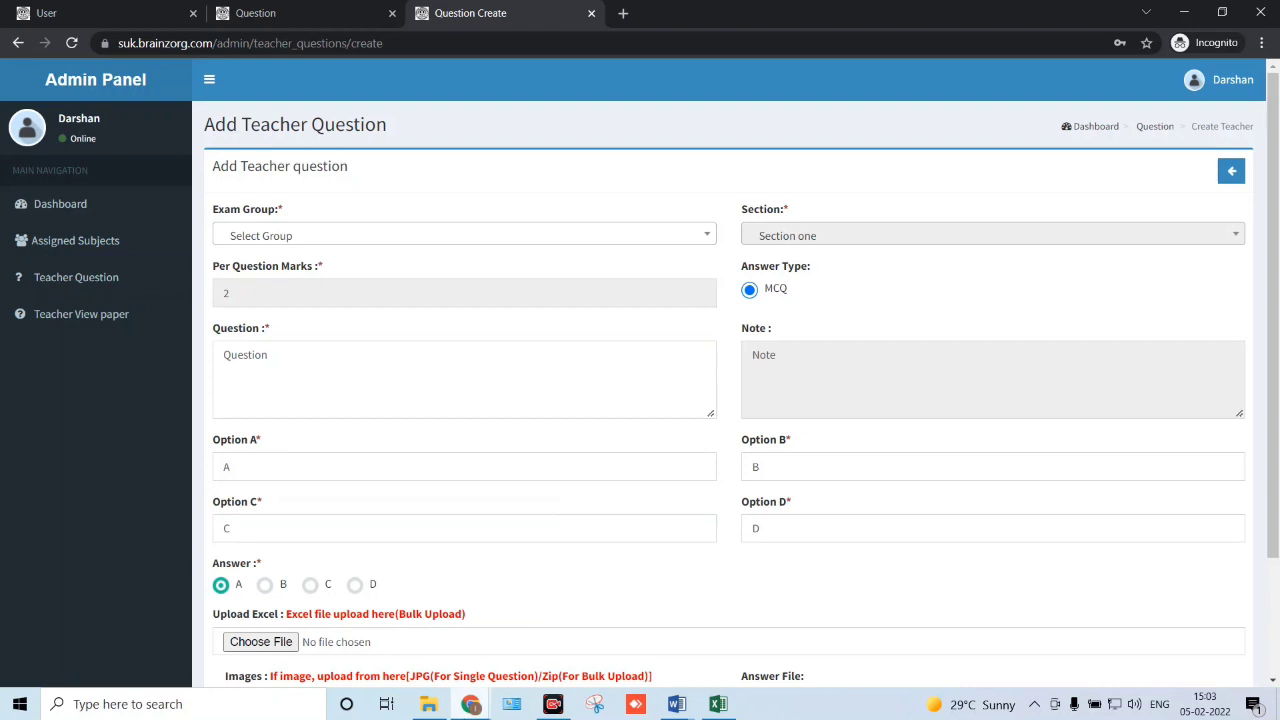
# - In File Explorer, go up to Paper Work and open the Ses1_22Oct_PCC-IN201_S&T document
pyautogui.moveTo(441, 683)
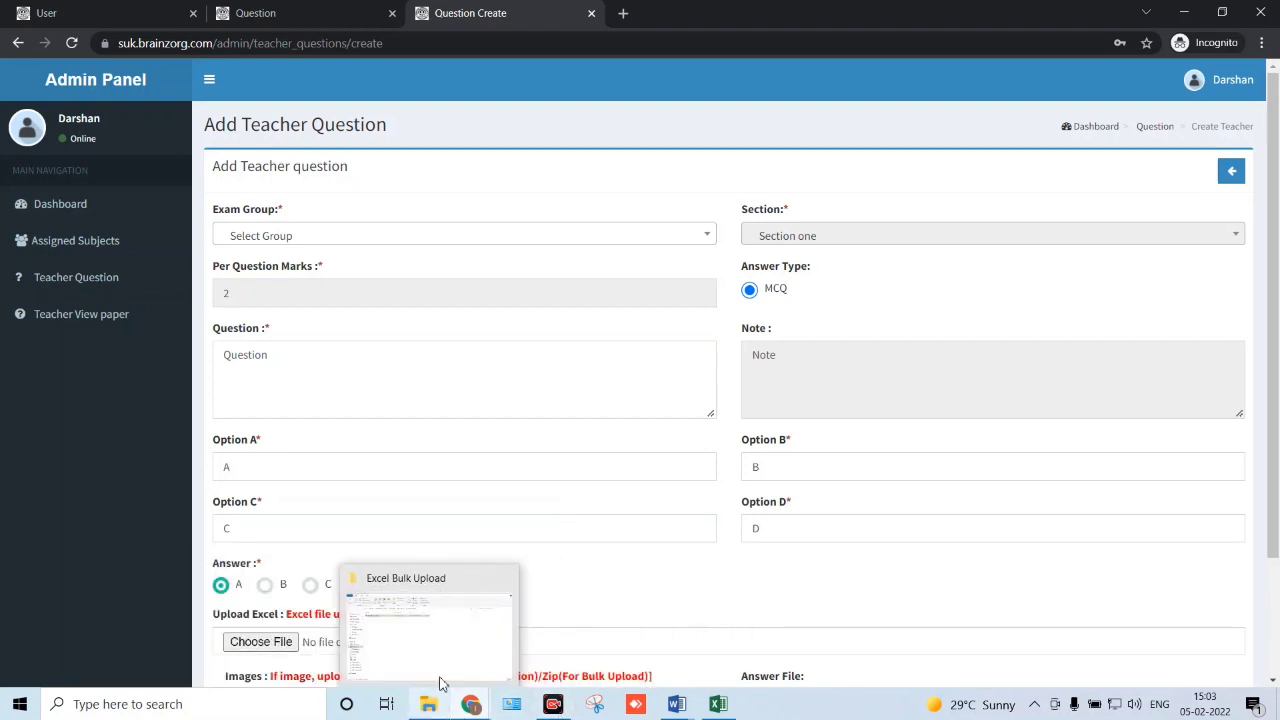
pyautogui.click(455, 652)
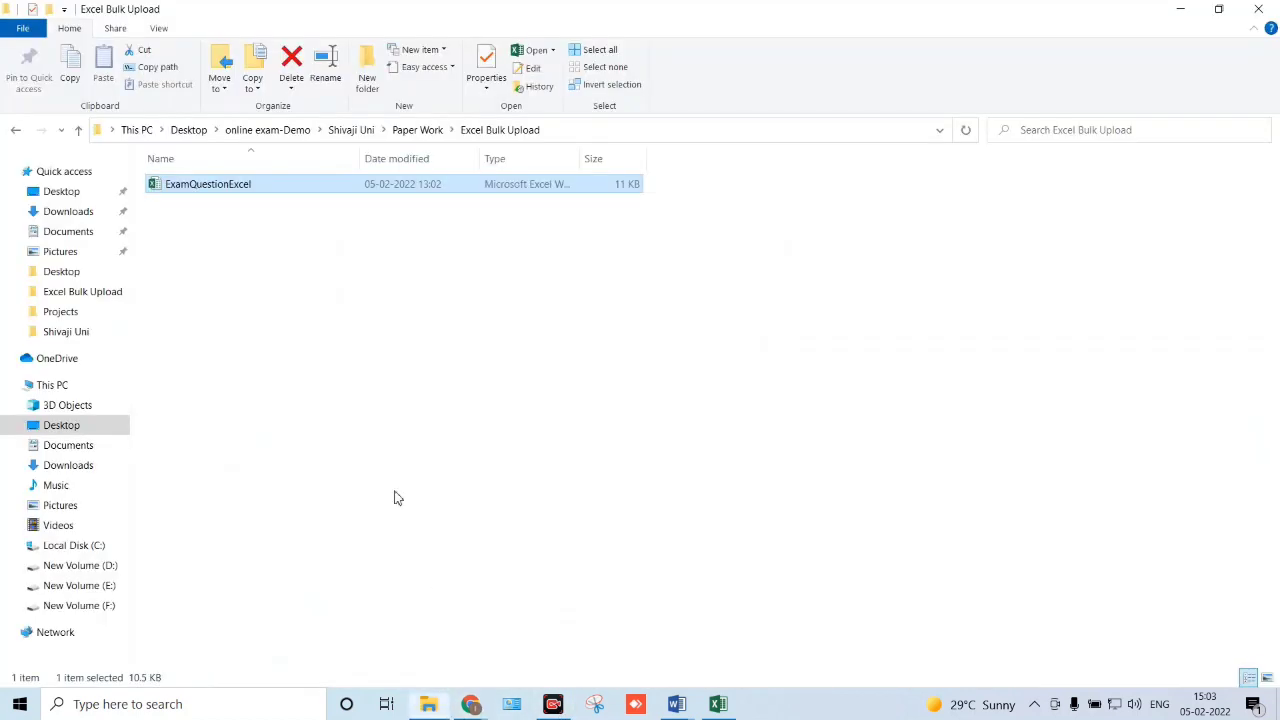
pyautogui.click(415, 137)
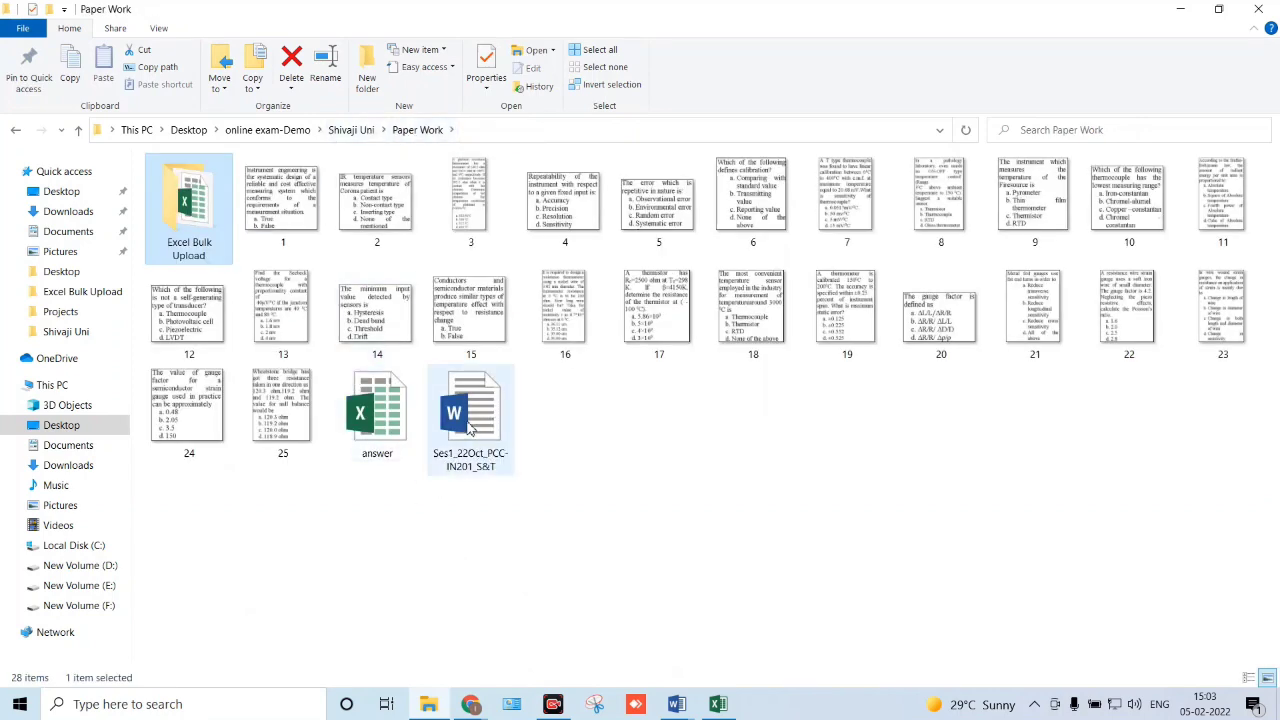
pyautogui.doubleClick(470, 428)
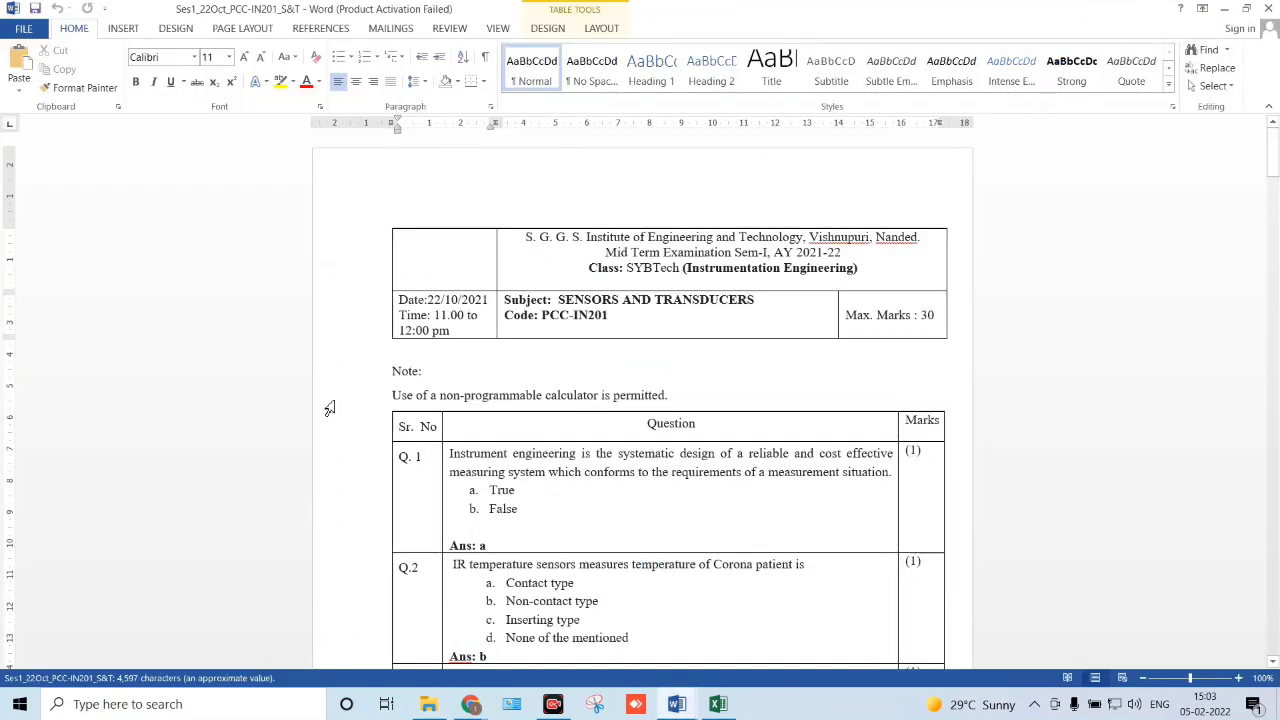
pyautogui.scroll(-3, 326, 412)
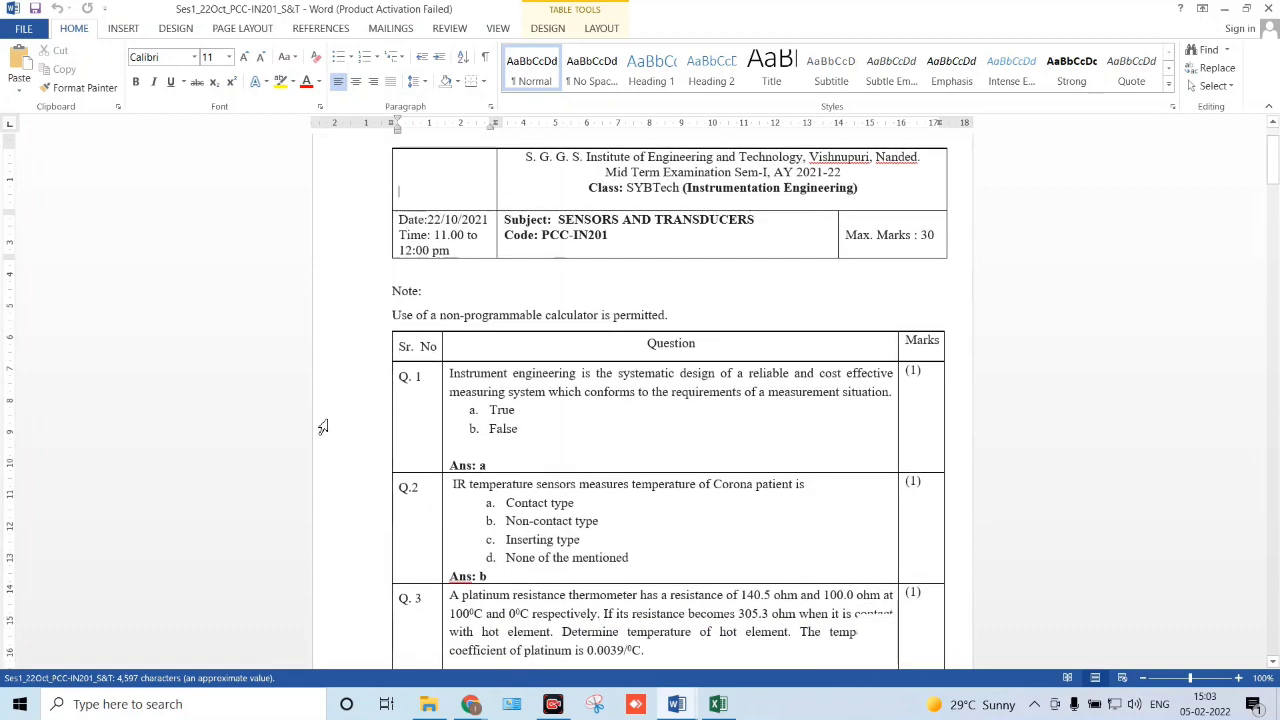
pyautogui.scroll(-4, 320, 414)
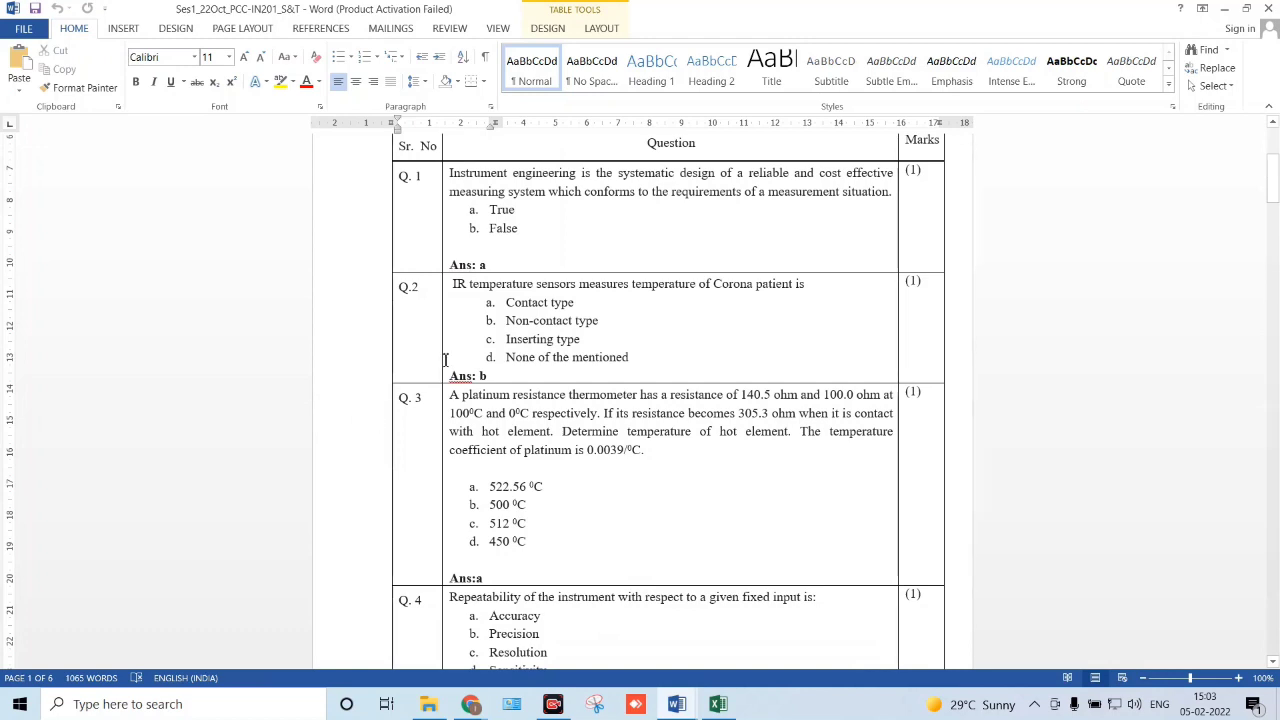
pyautogui.click(396, 290)
pyautogui.click(447, 297)
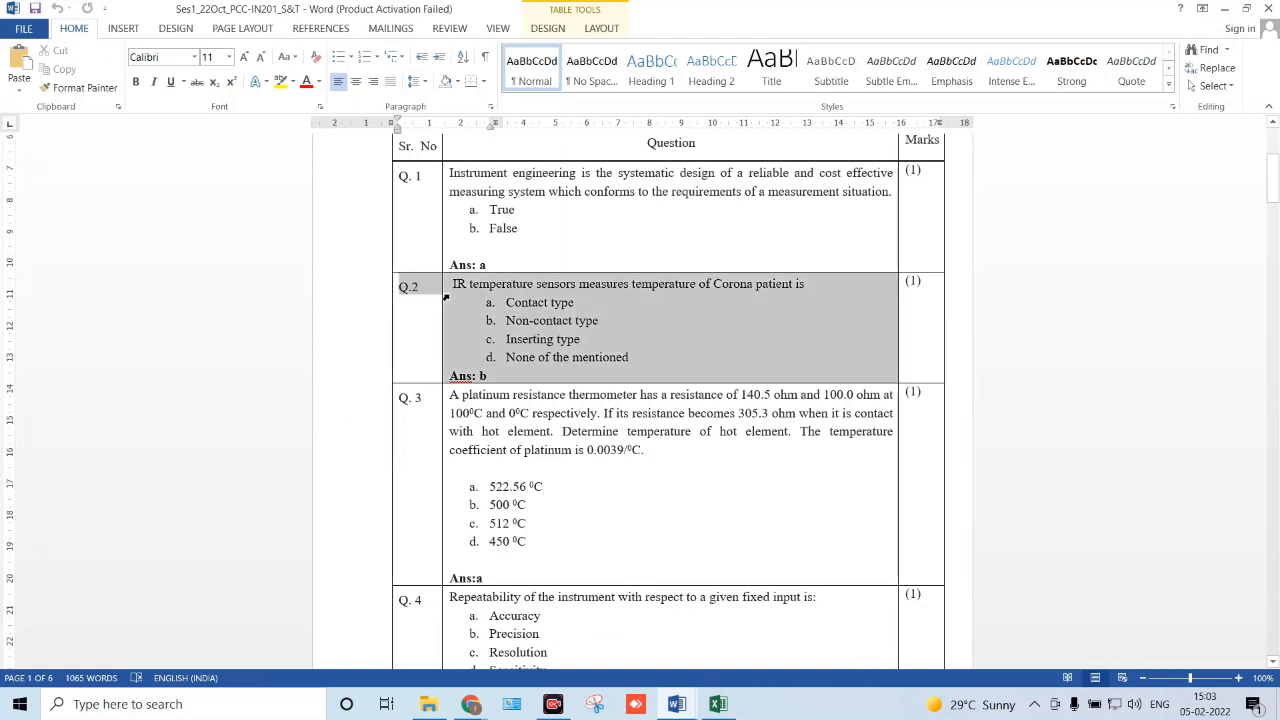
pyautogui.click(453, 321)
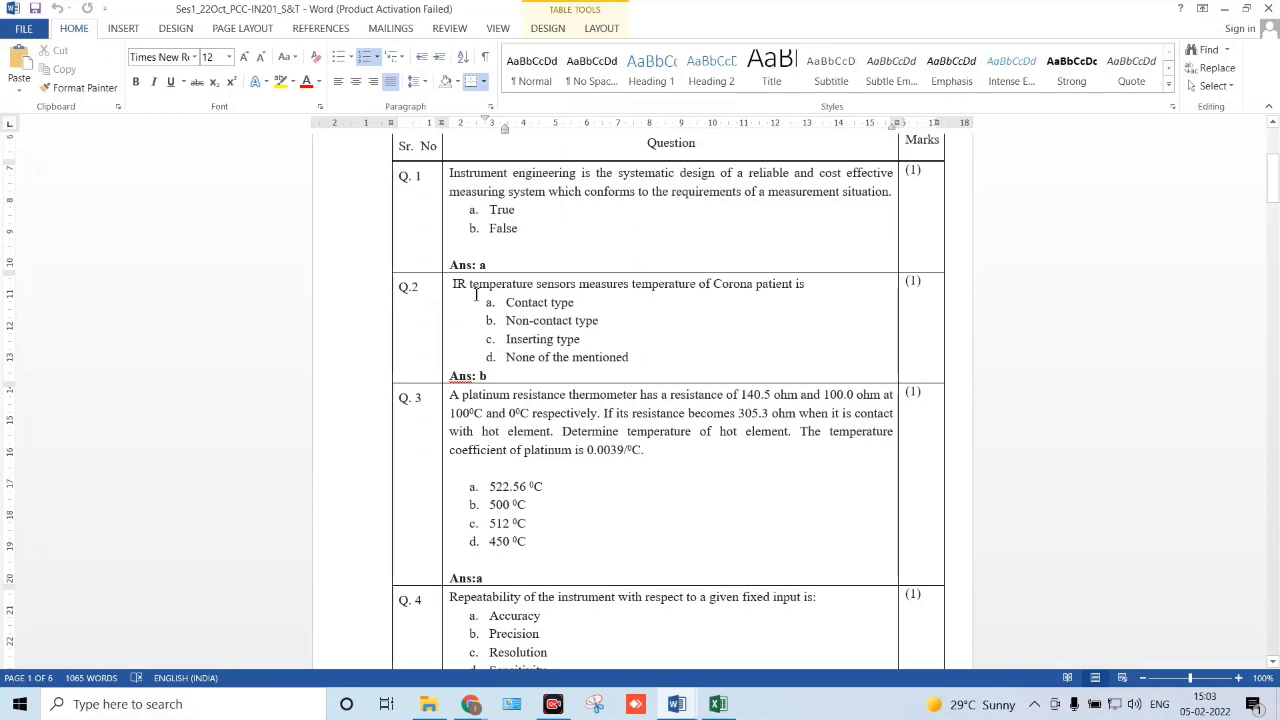
pyautogui.scroll(-1, 519, 378)
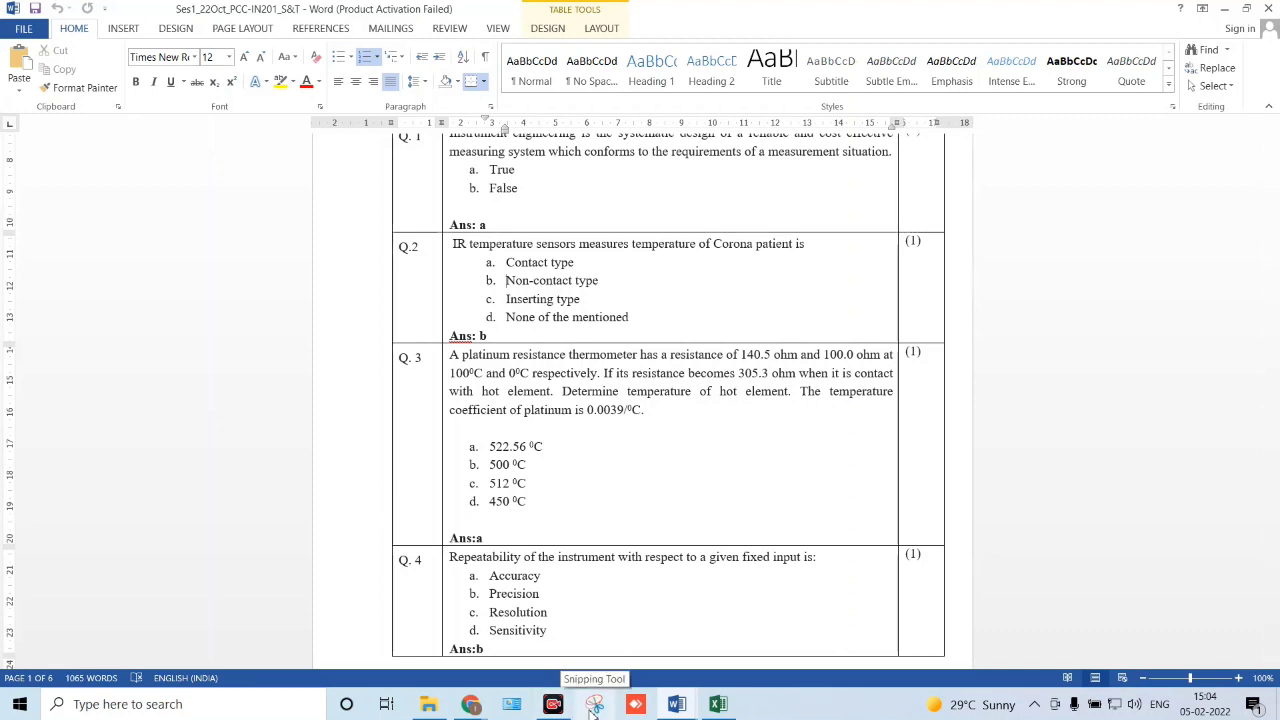
# - Snip question 3 from the paper and save it, replacing Capture.PNG
pyautogui.click(594, 708)
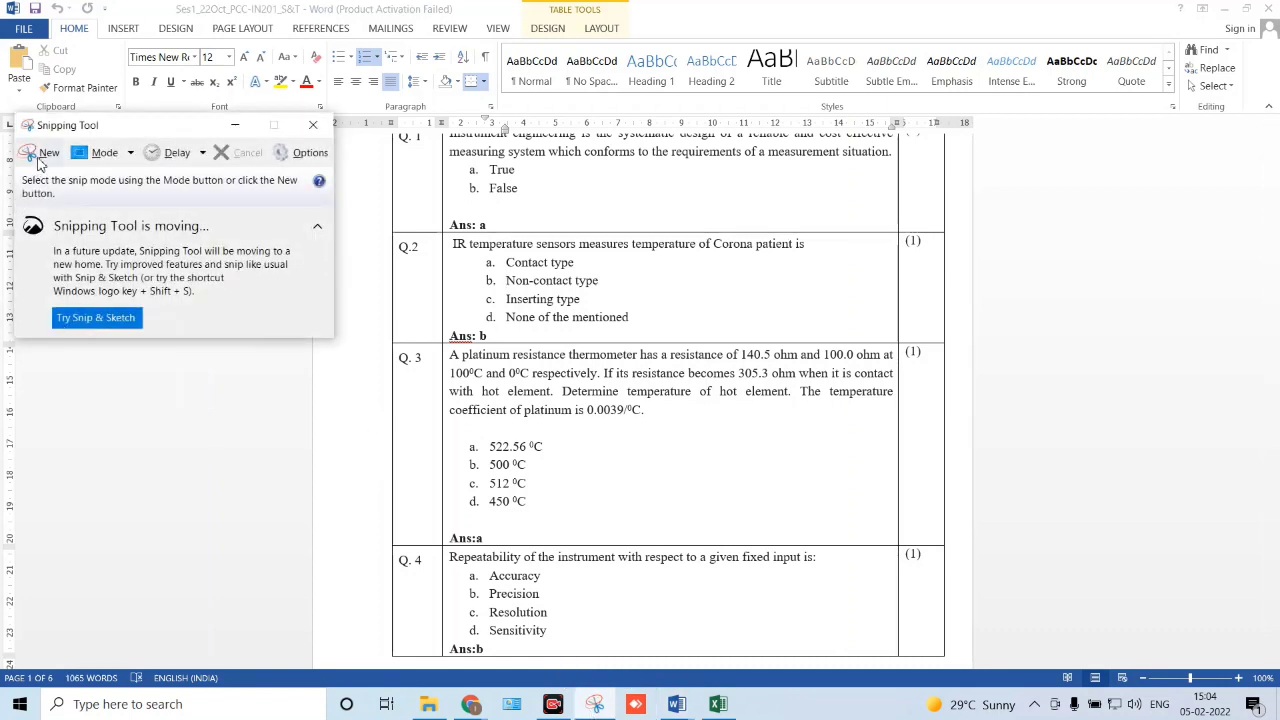
pyautogui.click(38, 160)
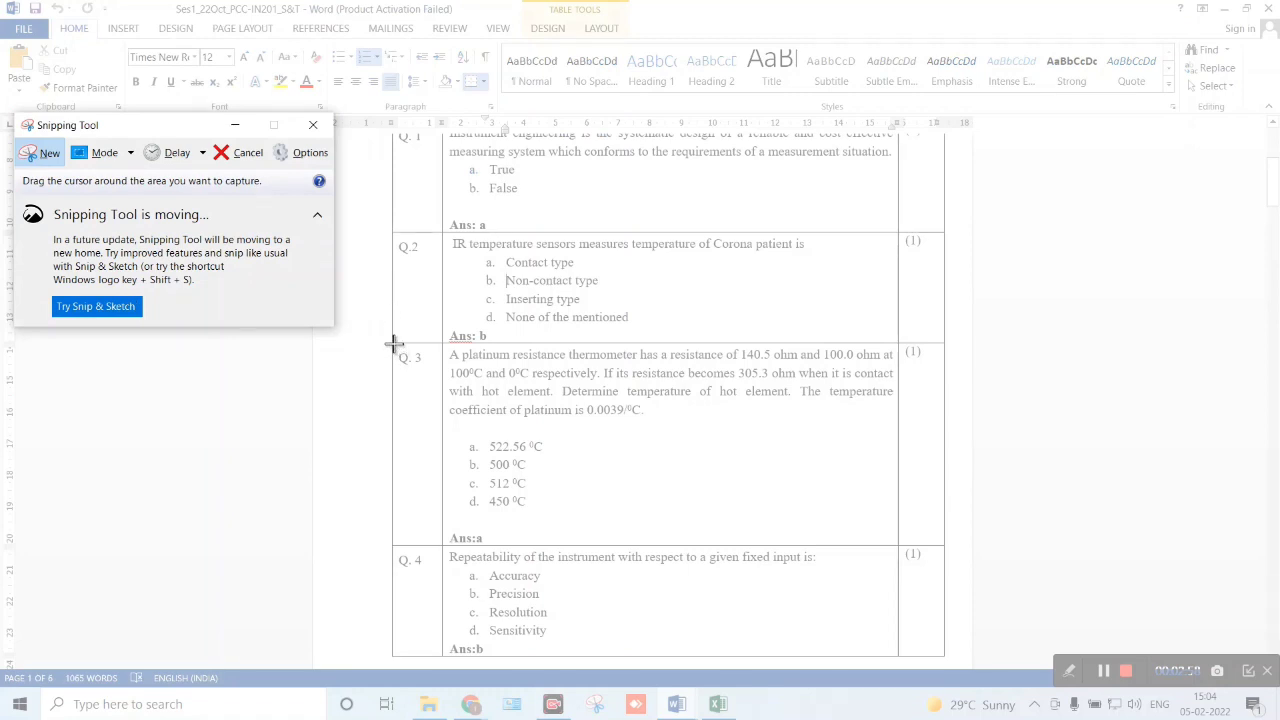
pyautogui.moveTo(393, 343); pyautogui.dragTo(902, 513)
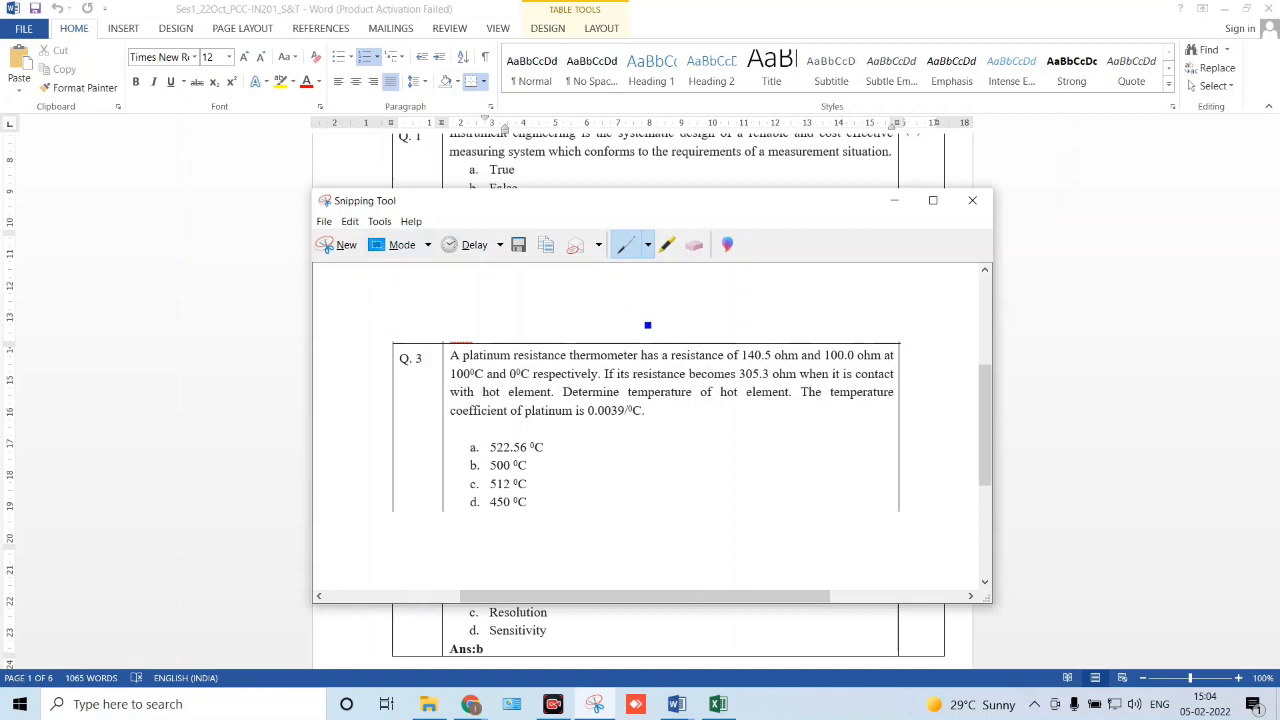
pyautogui.click(518, 245)
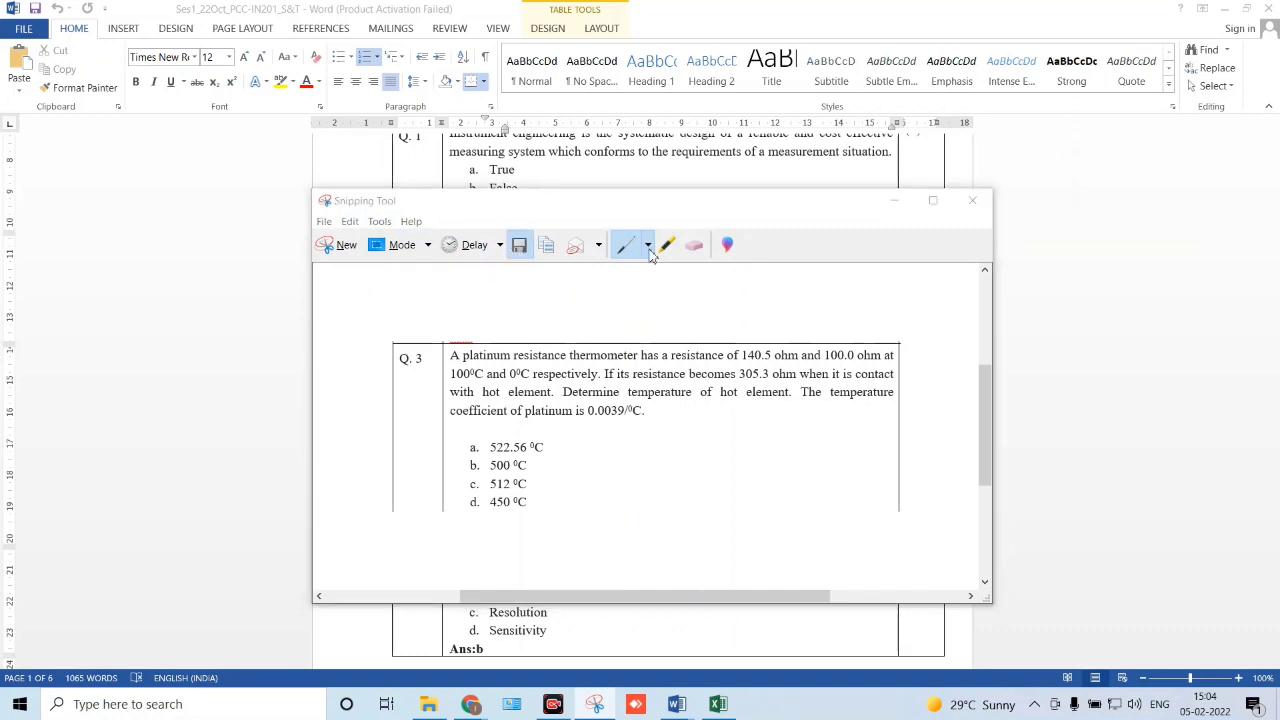
pyautogui.click(812, 603)
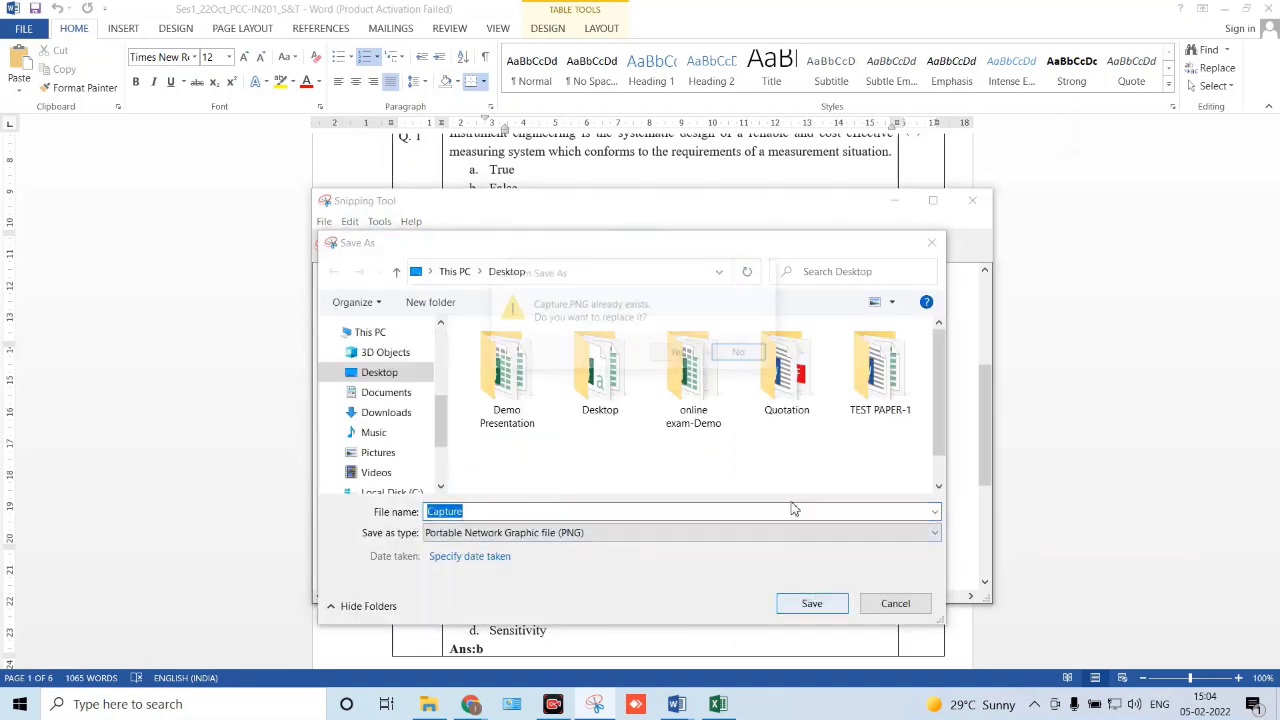
pyautogui.click(679, 353)
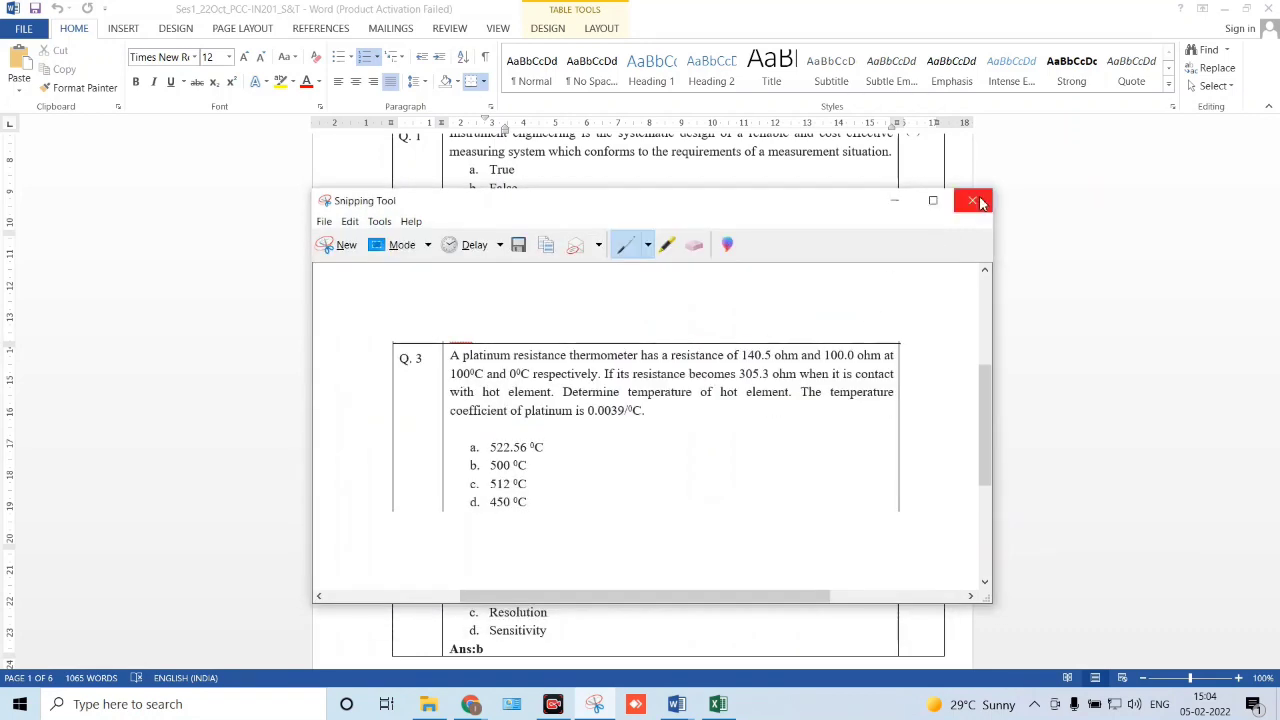
# - Close Snipping Tool and return to the Paper Work folder in File Explorer
pyautogui.click(971, 200)
pyautogui.scroll(-3, 386, 346)
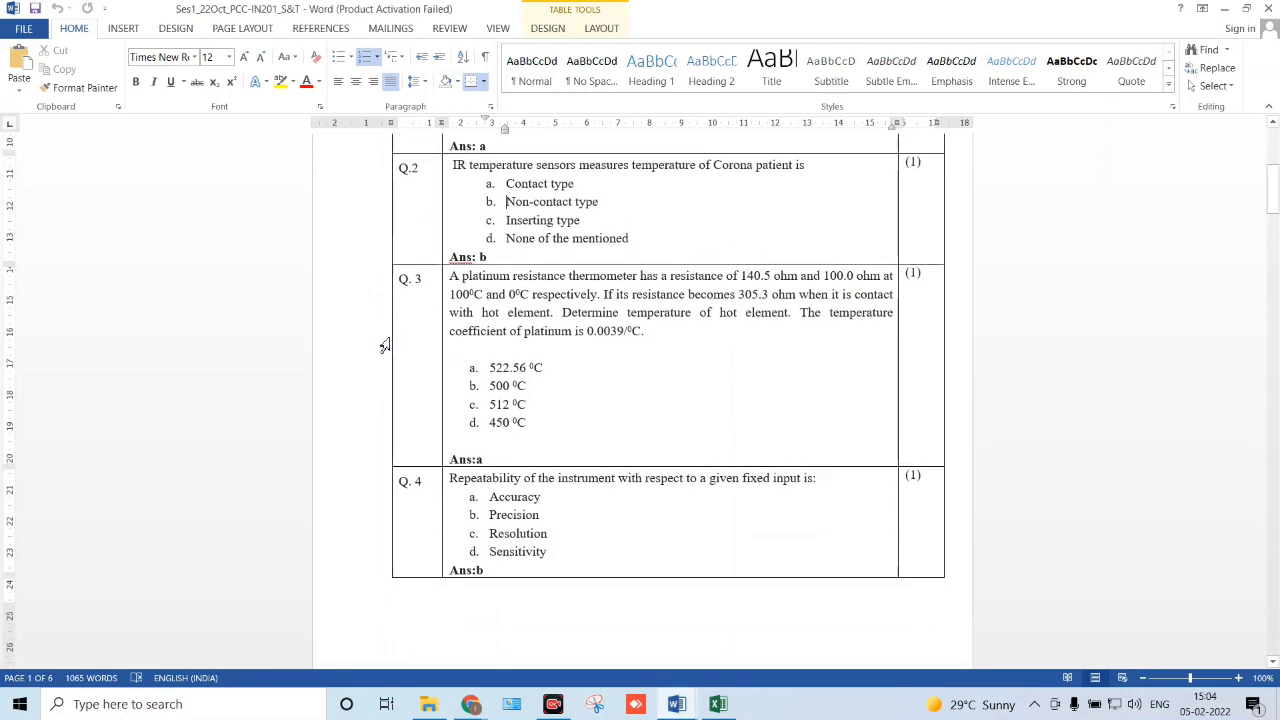
pyautogui.scroll(-4, 386, 346)
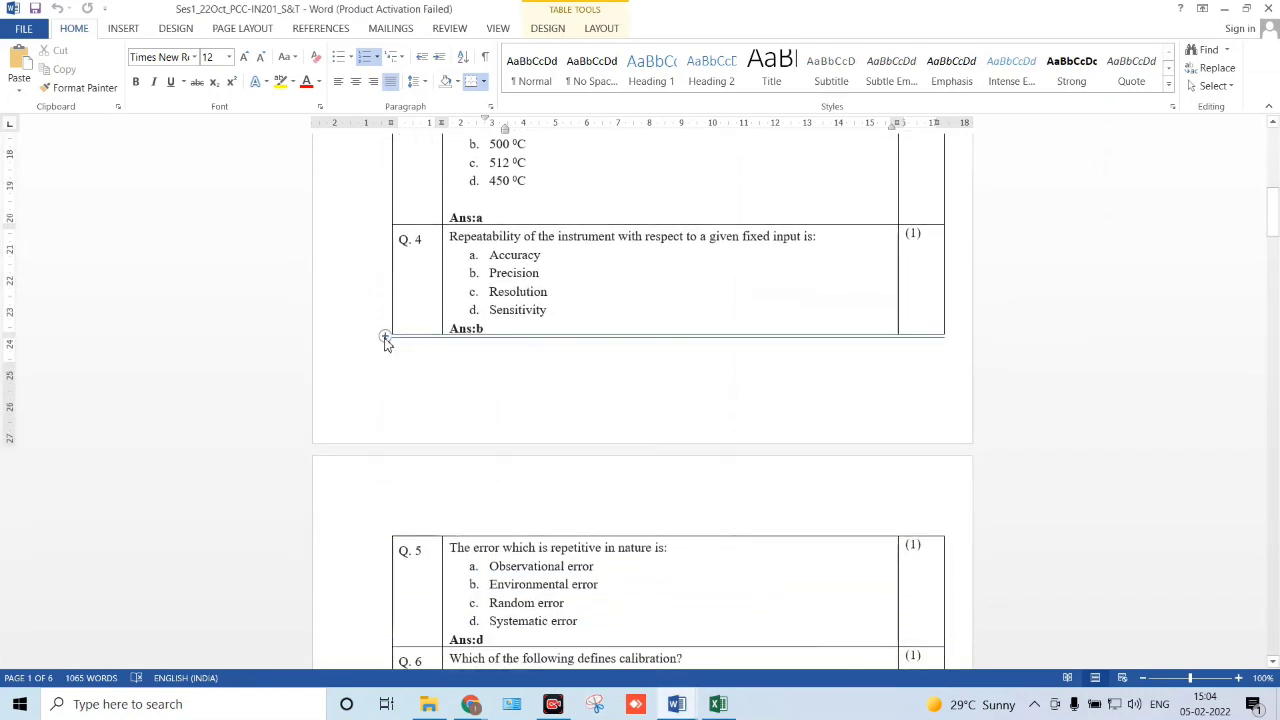
pyautogui.scroll(-2, 386, 346)
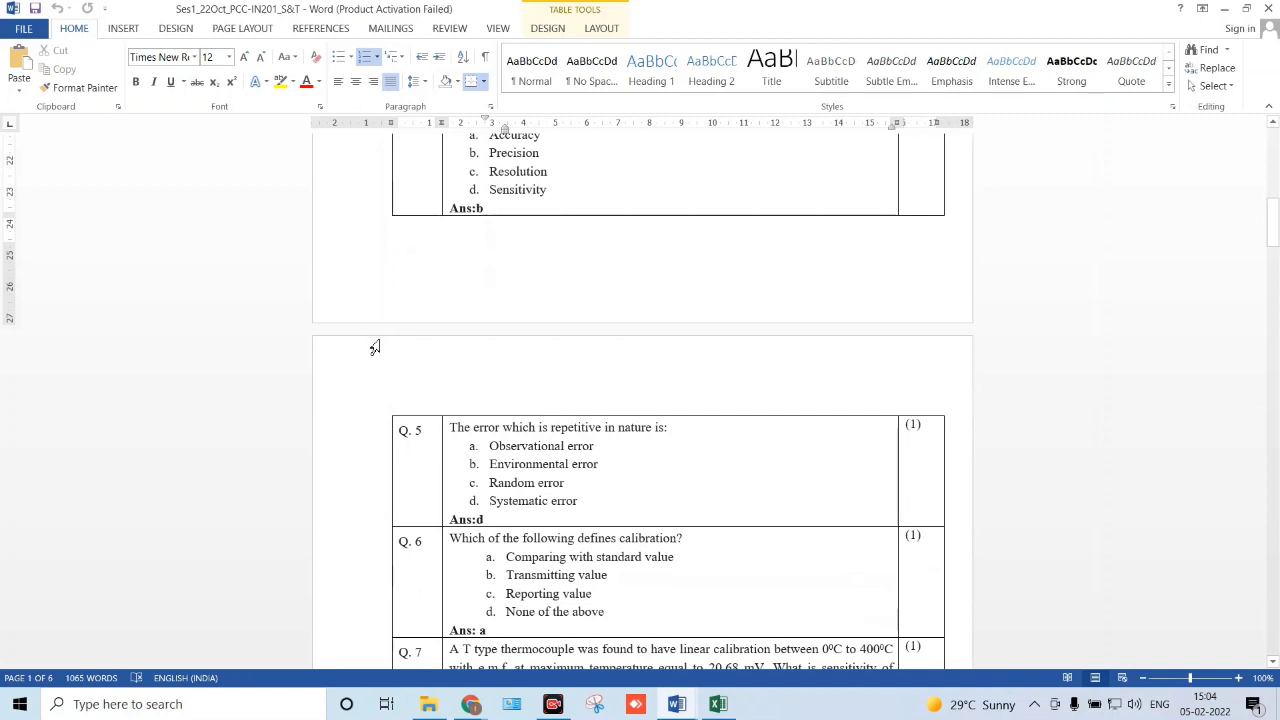
pyautogui.click(432, 704)
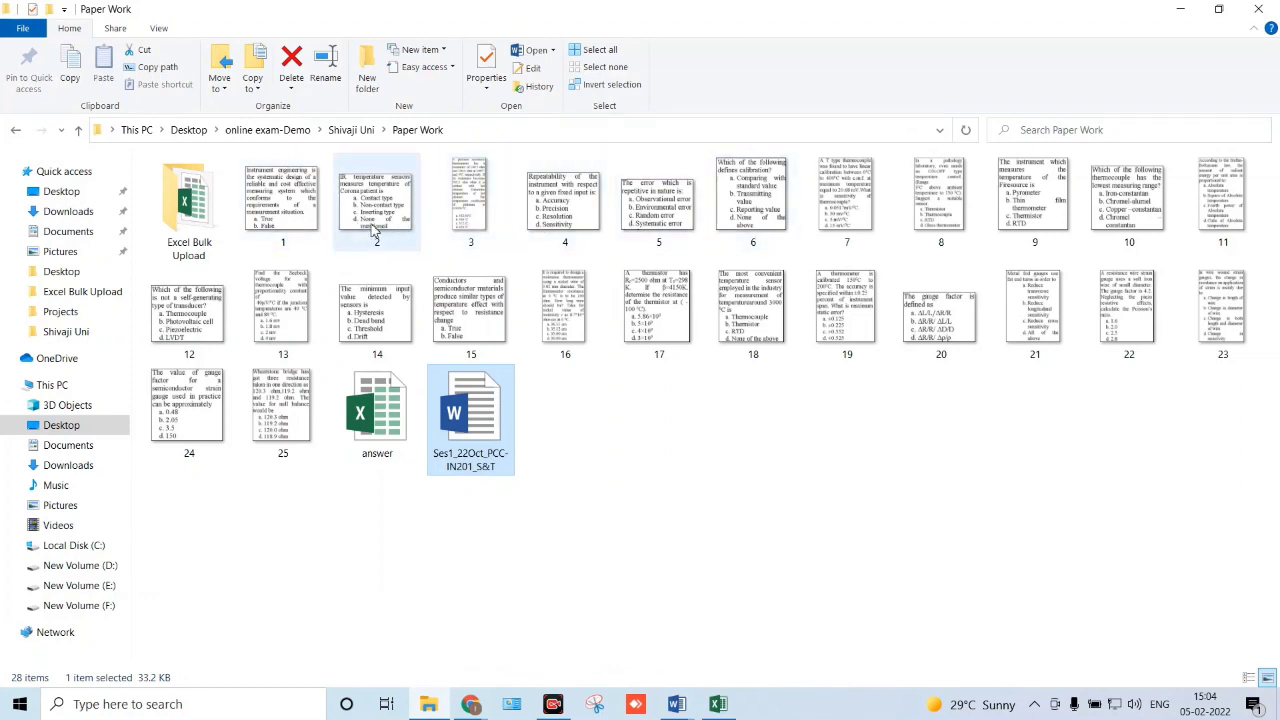
# - Preview question image 1 in Photos, then close it
pyautogui.click(307, 220)
pyautogui.doubleClick(308, 221)
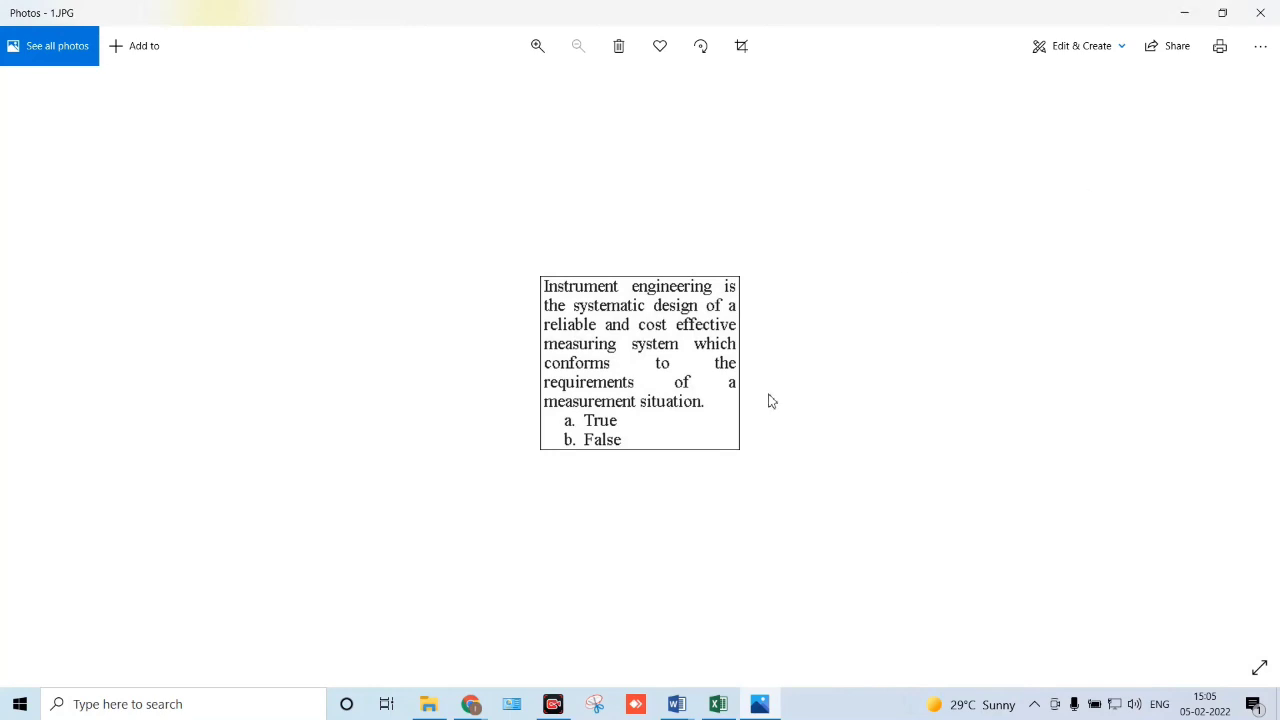
pyautogui.click(1272, 10)
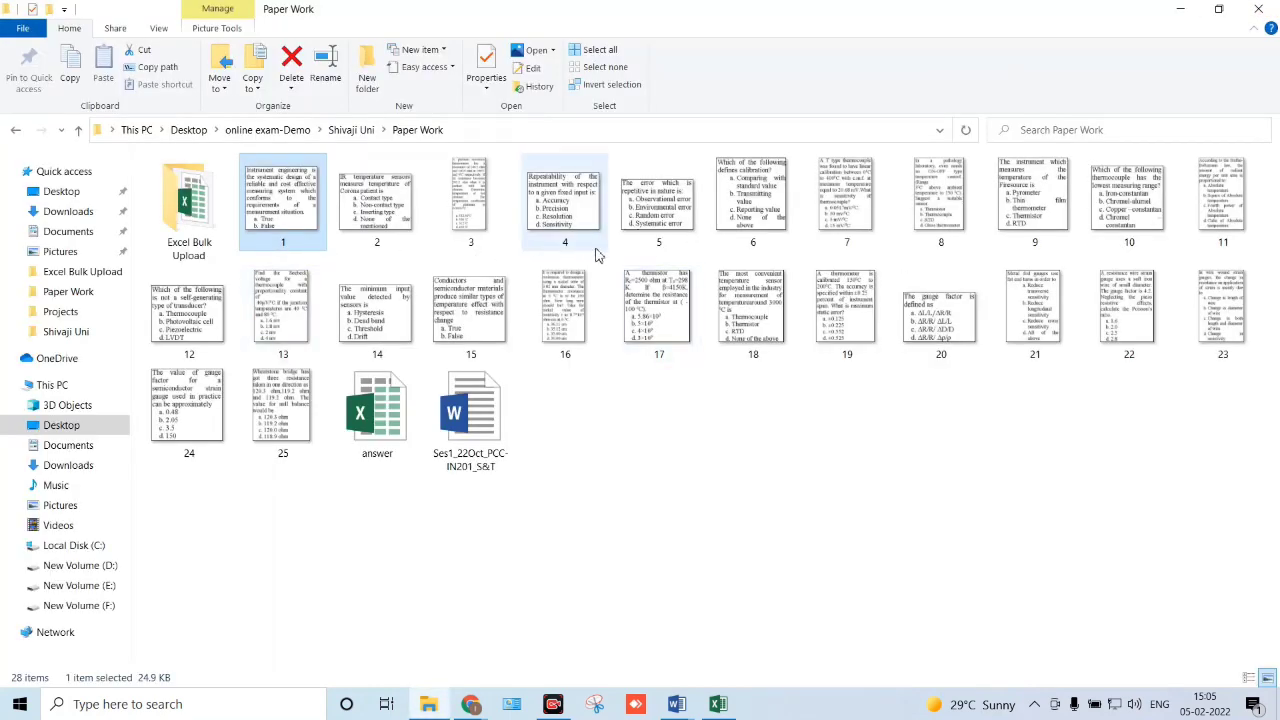
# - Open the answer workbook from the Paper Work folder
pyautogui.doubleClick(850, 245)
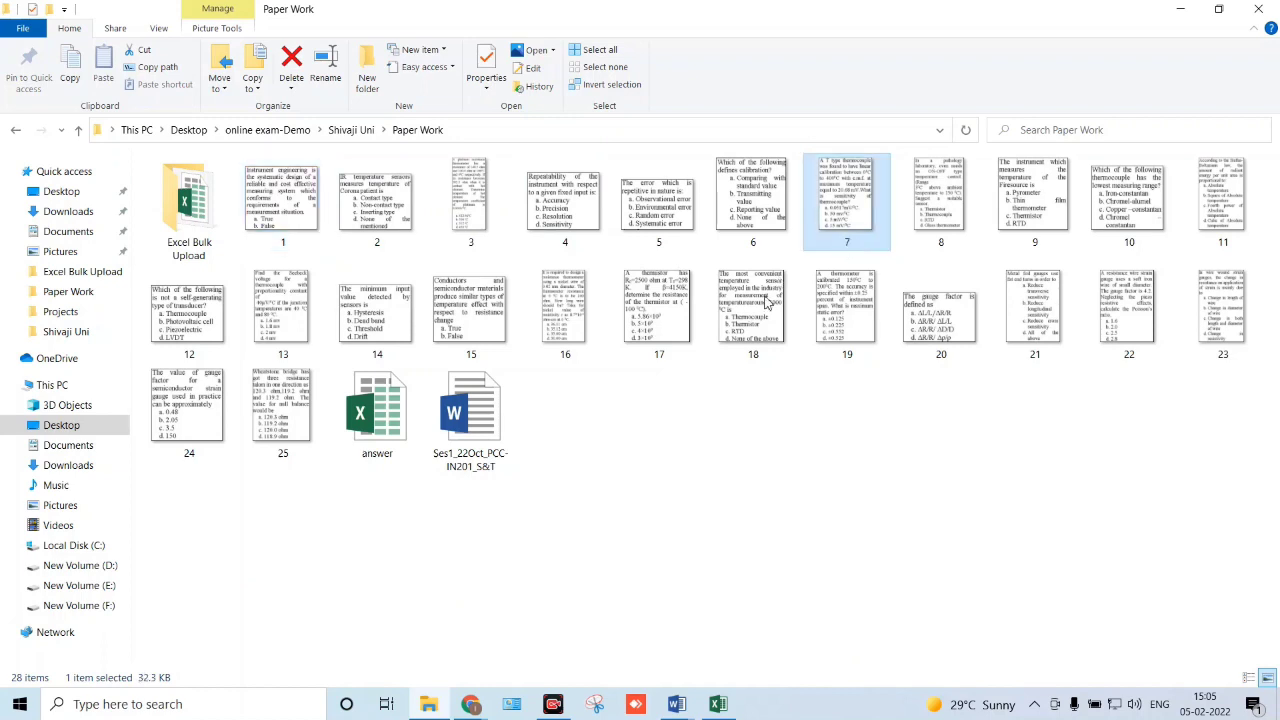
pyautogui.click(281, 248)
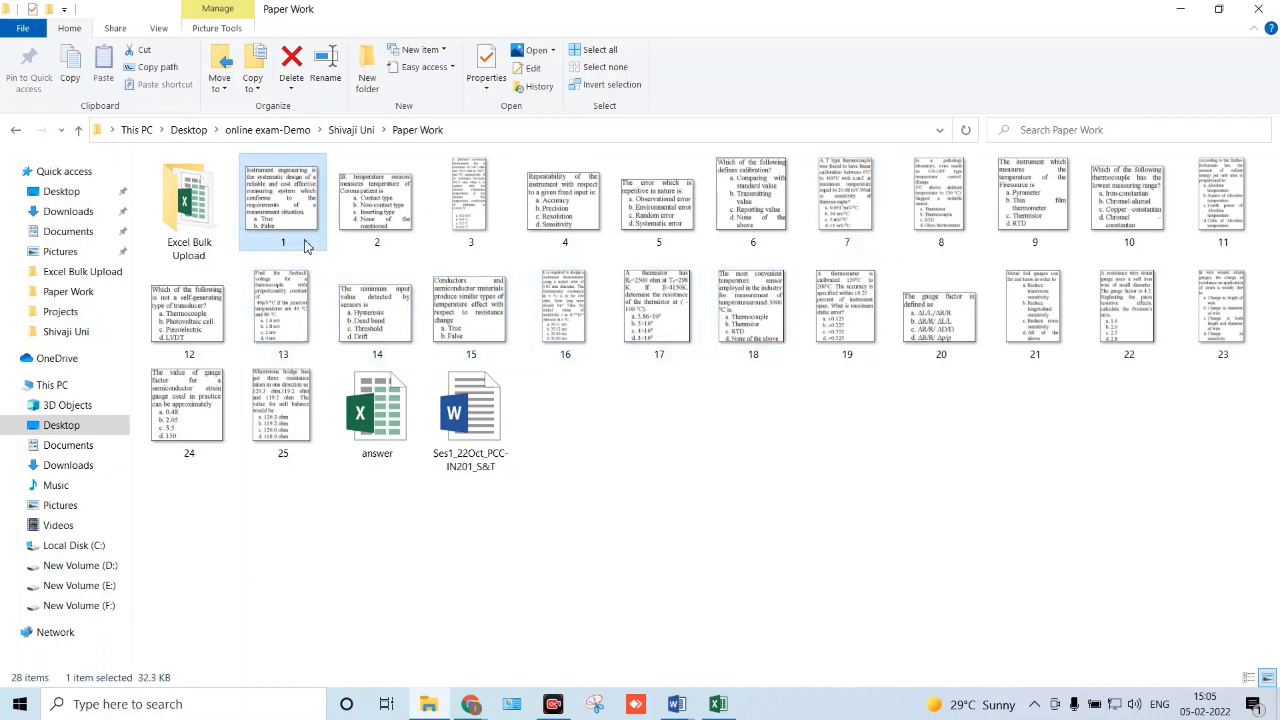
pyautogui.click(409, 245)
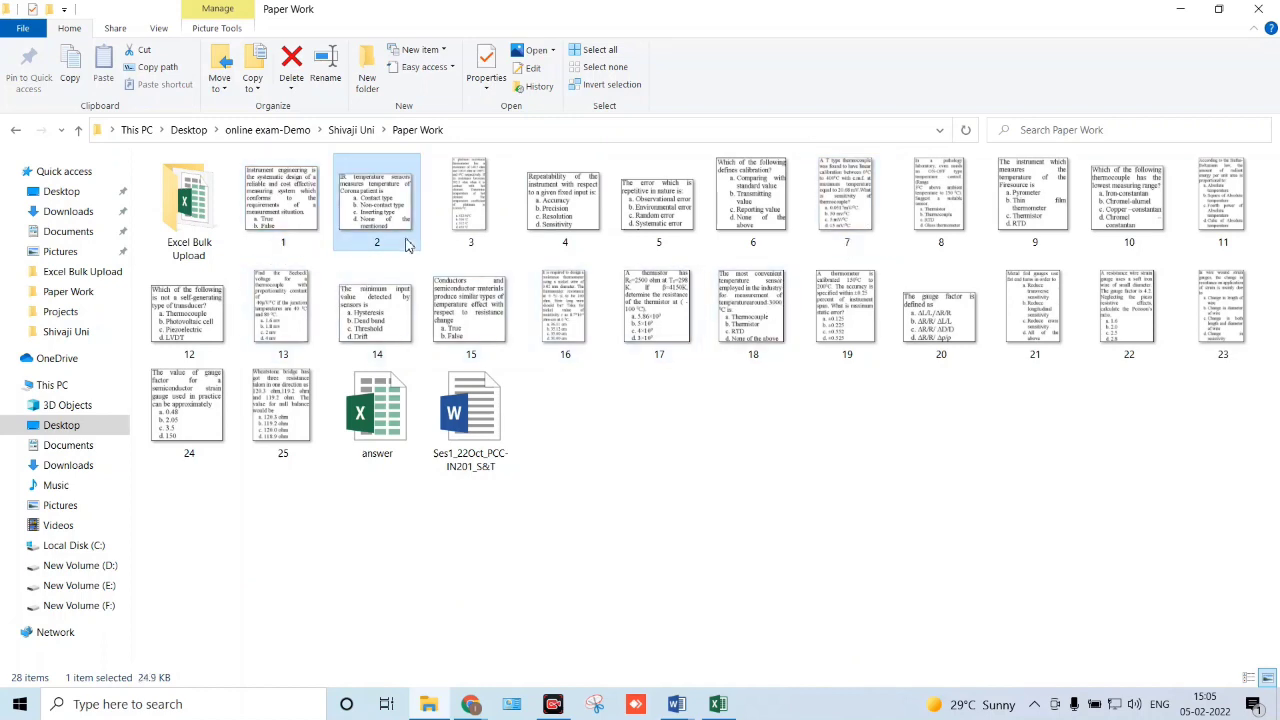
pyautogui.click(486, 249)
pyautogui.click(621, 475)
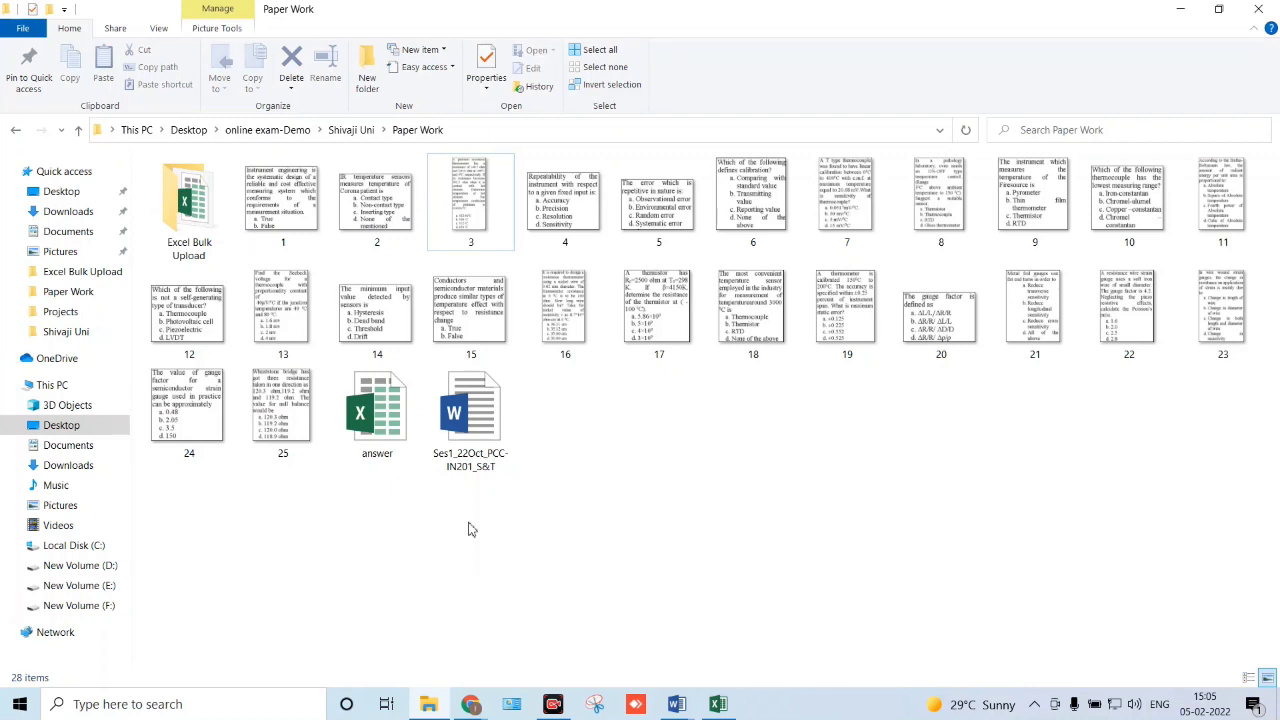
pyautogui.click(388, 413)
pyautogui.doubleClick(388, 412)
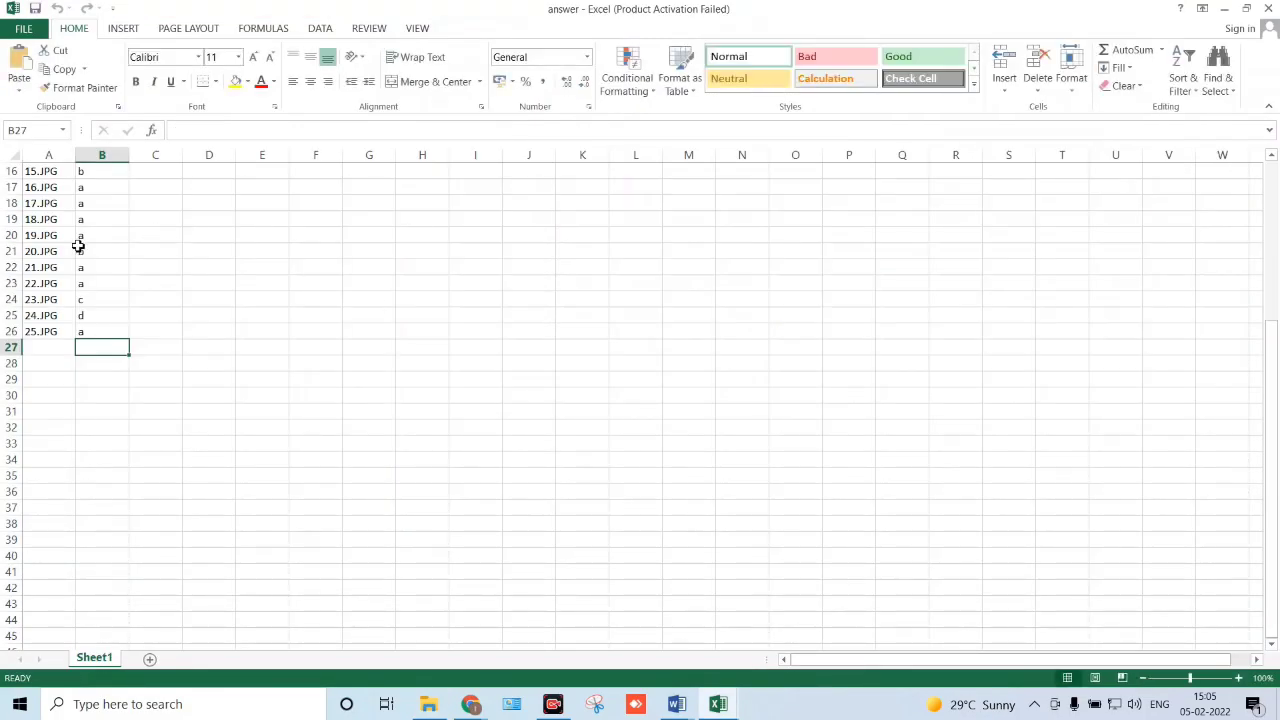
# - Check the 1.JPG entry and its answer, switching among the open windows
pyautogui.scroll(5, 77, 246)
pyautogui.click(61, 191)
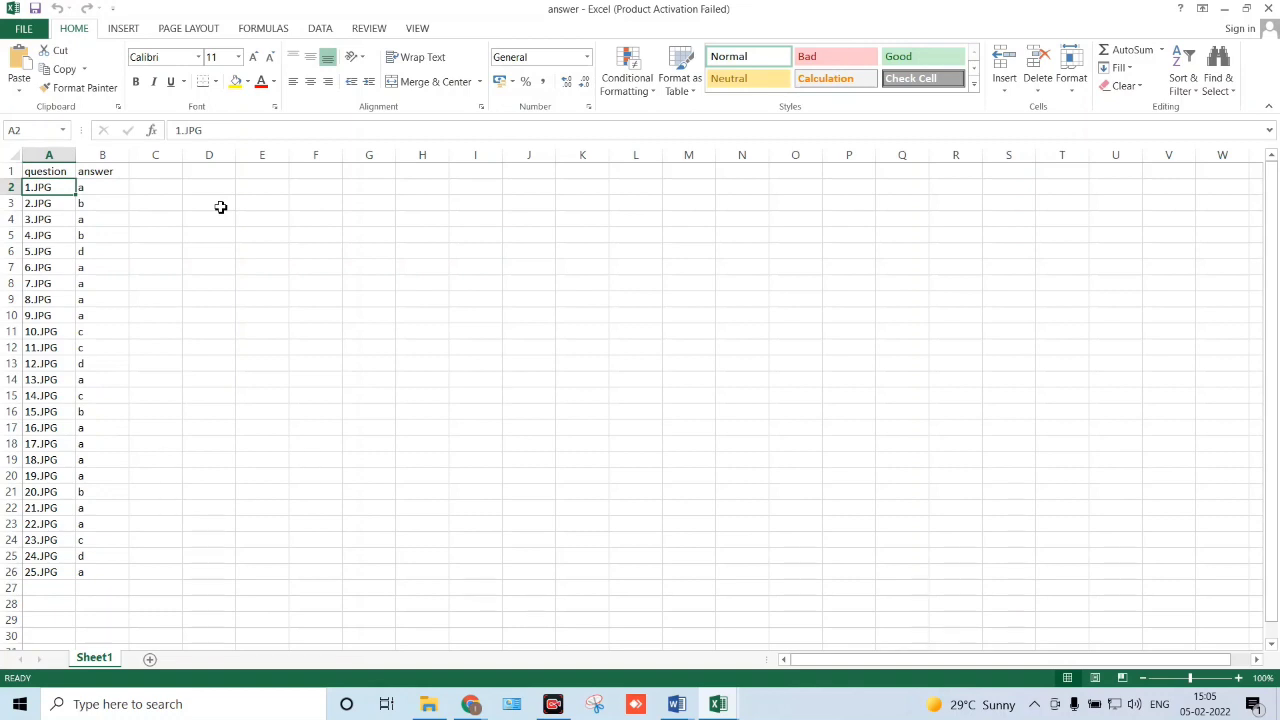
pyautogui.click(106, 192)
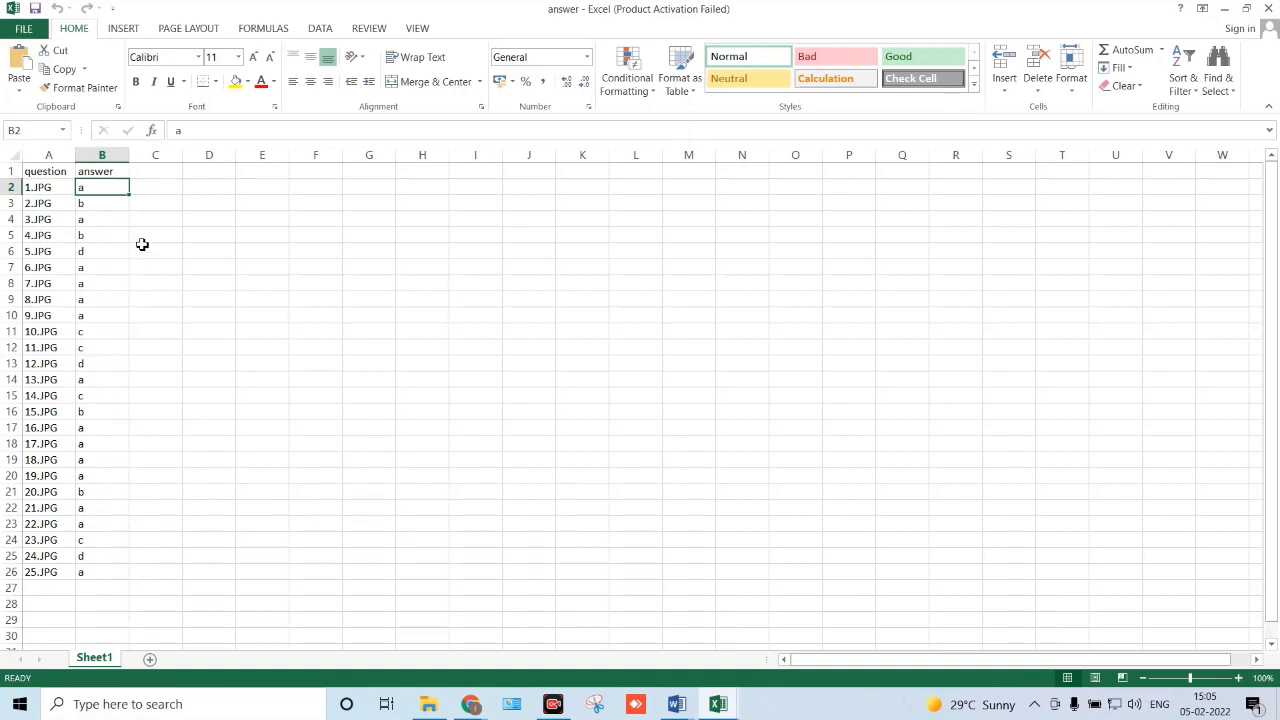
pyautogui.click(56, 186)
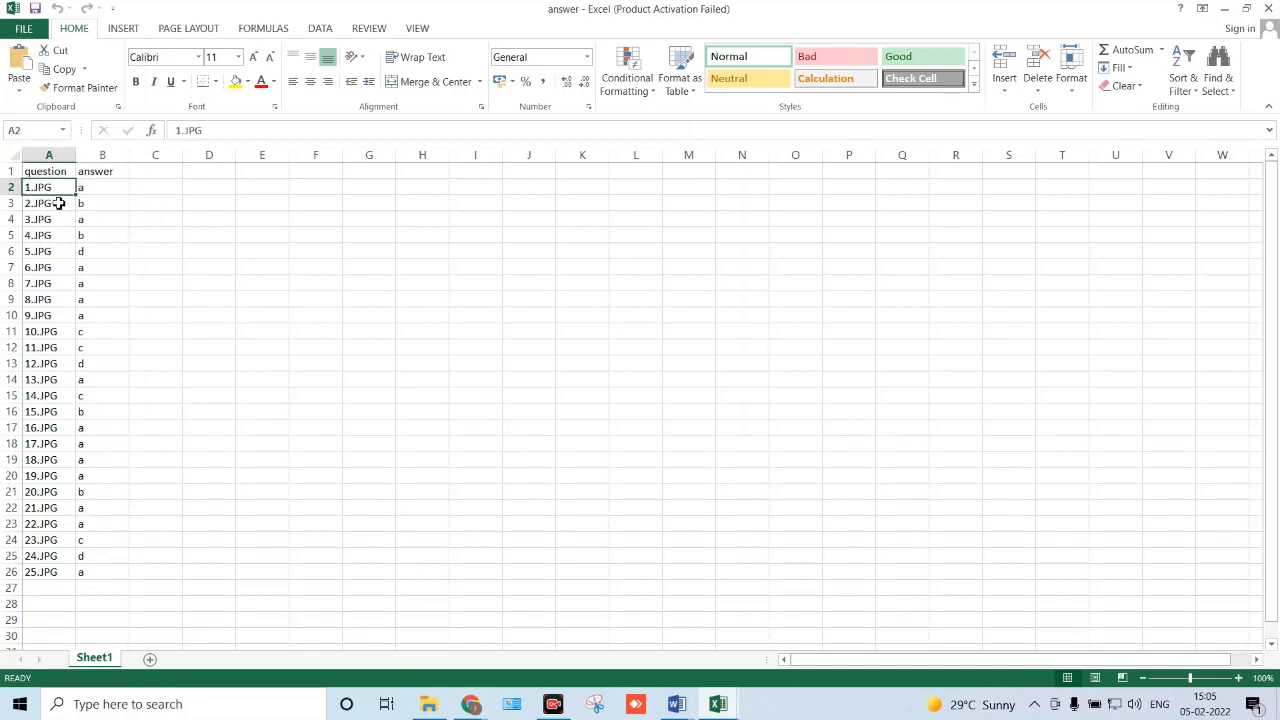
pyautogui.hotkey('alt', 'Tab')
pyautogui.hotkey('alt', 'Tab')
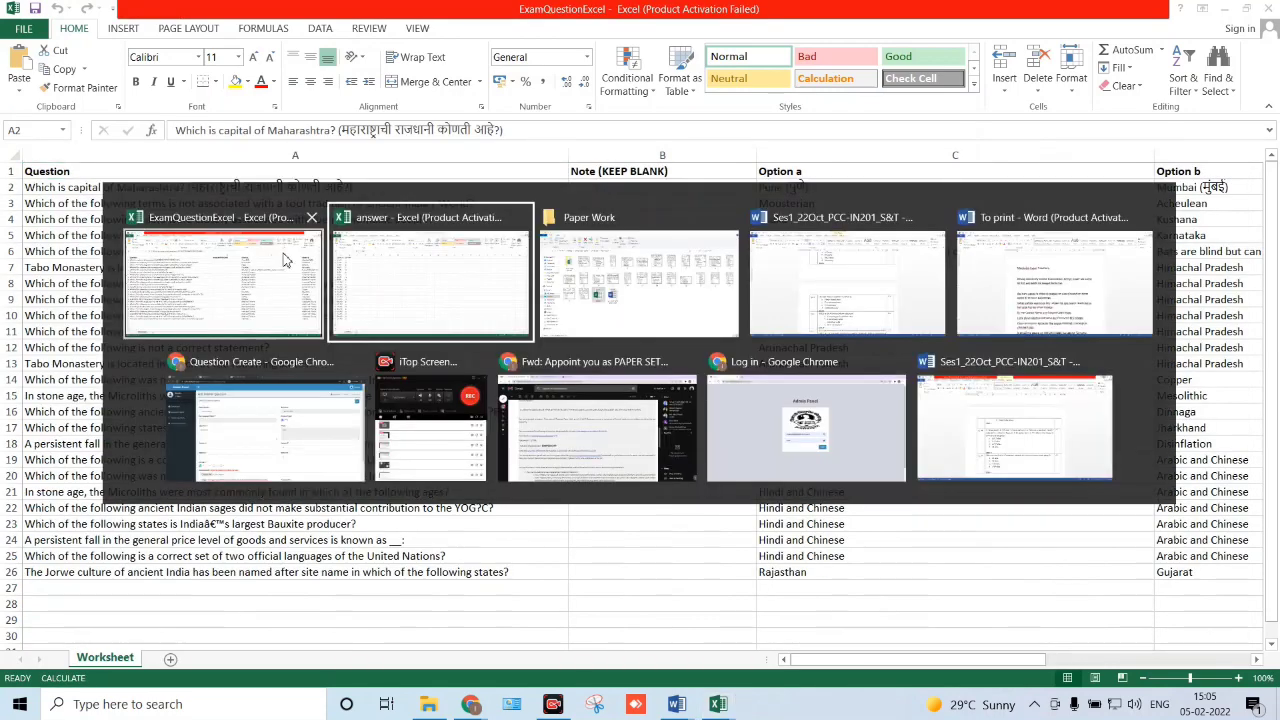
pyautogui.hotkey('alt', 'Tab')
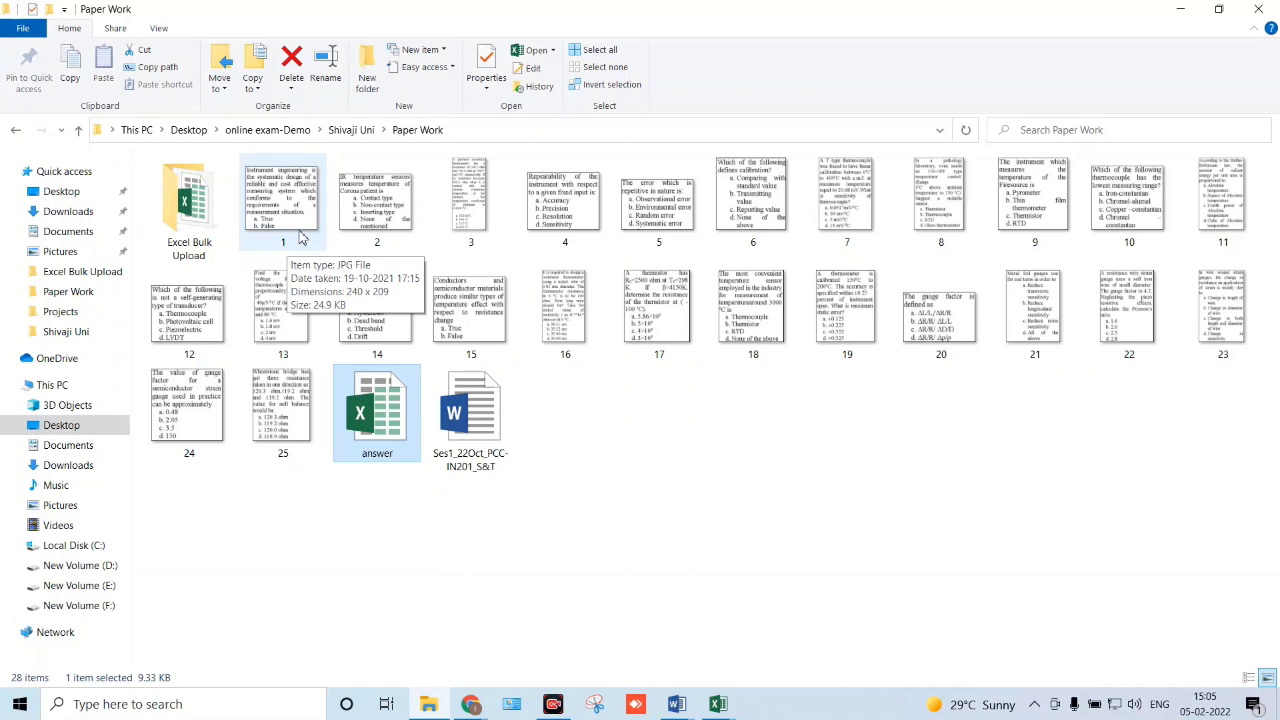
pyautogui.hotkey('alt', 'Tab')
pyautogui.hotkey('alt', 'Tab')
pyautogui.hotkey('alt', 'Tab')
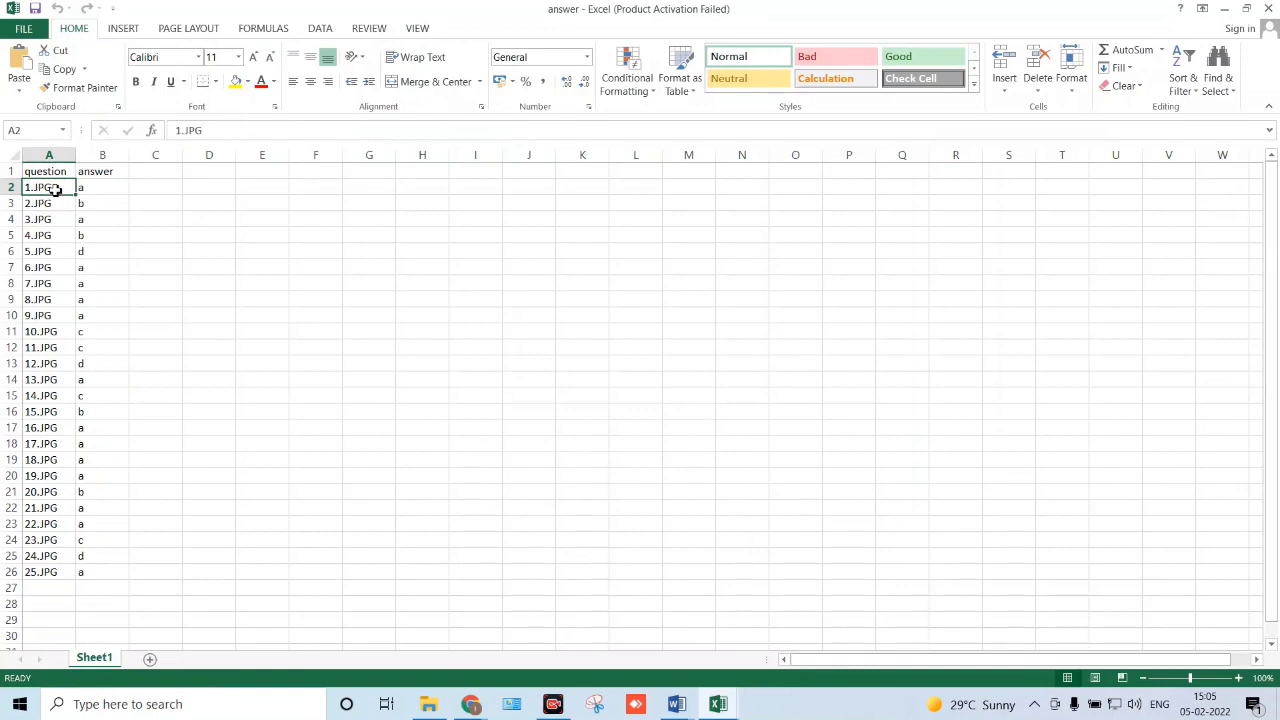
pyautogui.hotkey('alt', 'Tab')
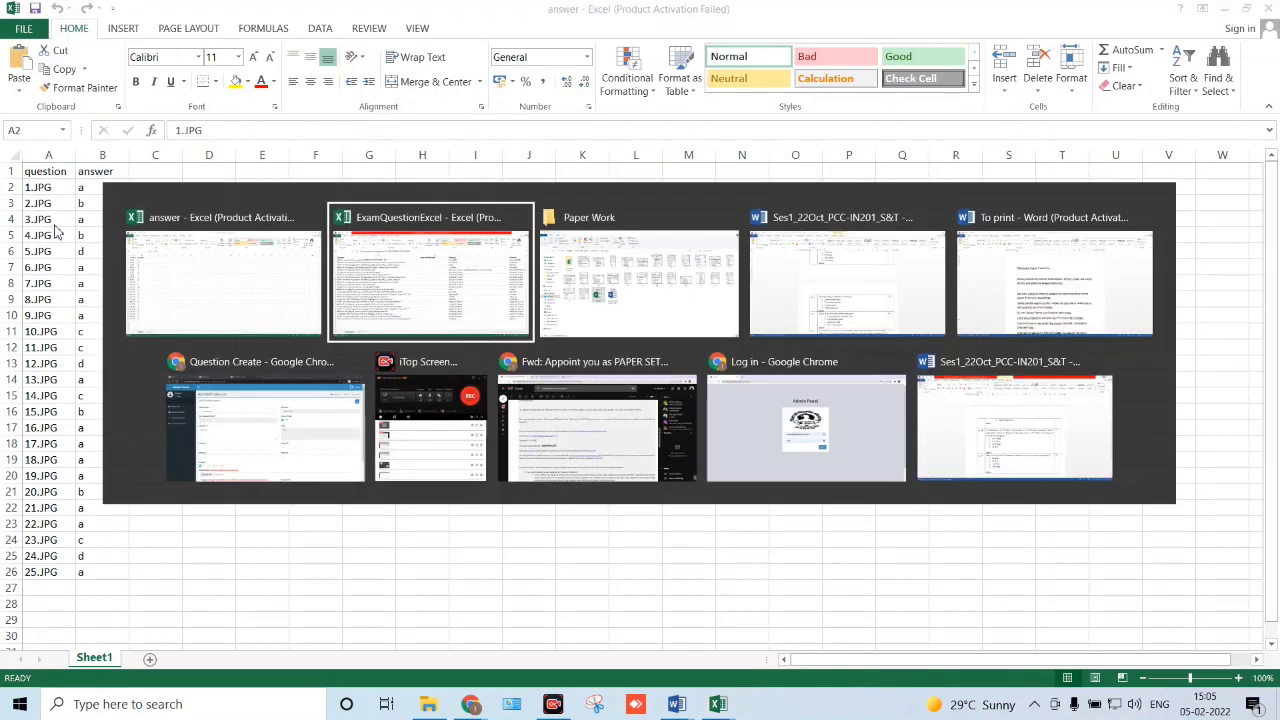
pyautogui.hotkey('alt', 'Tab')
pyautogui.press('Tab')
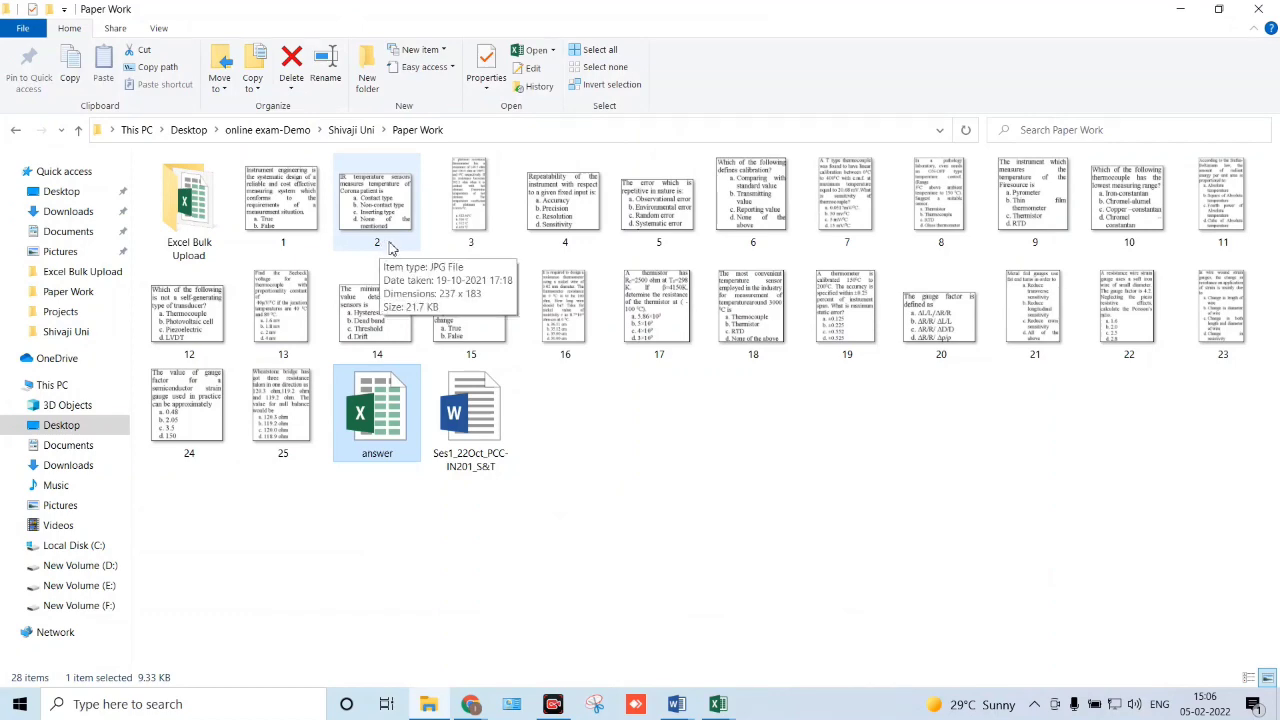
pyautogui.hotkey('alt', 'Tab')
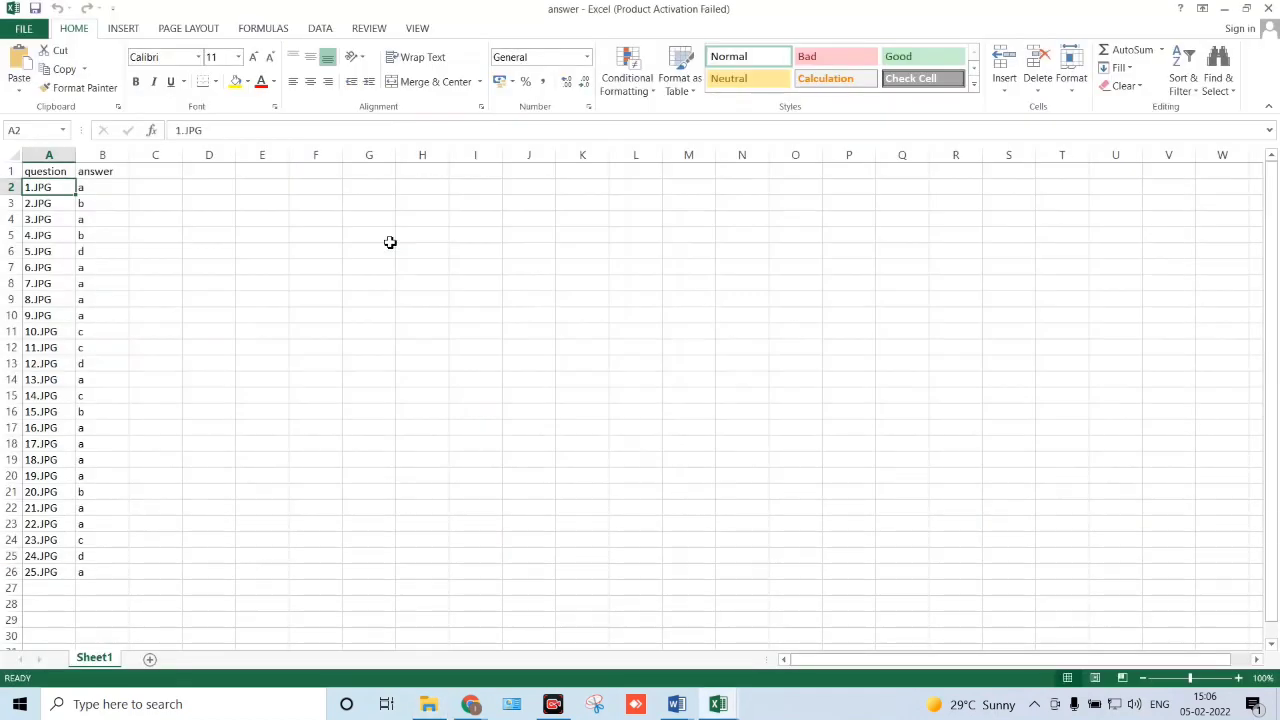
# - Confirm column B counts 25 answers for 1.JPG–25.JPG, then close the answer workbook
pyautogui.click(61, 204)
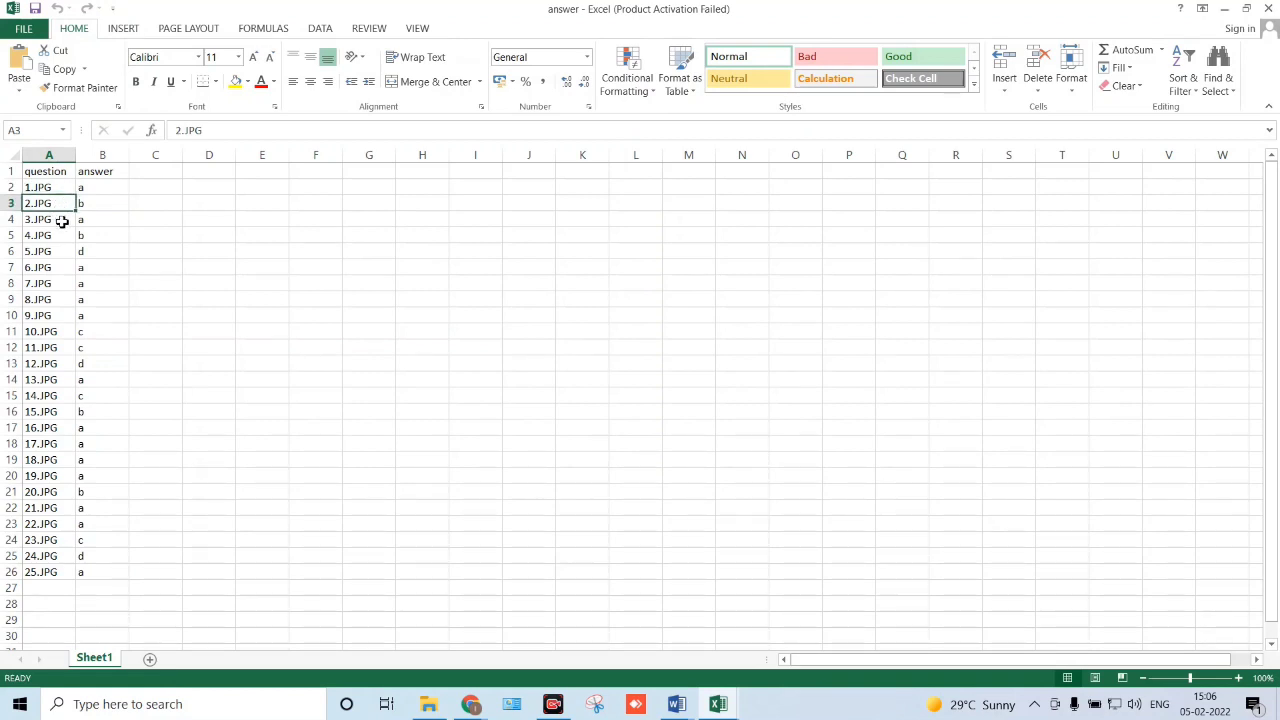
pyautogui.moveTo(57, 187); pyautogui.dragTo(46, 574)
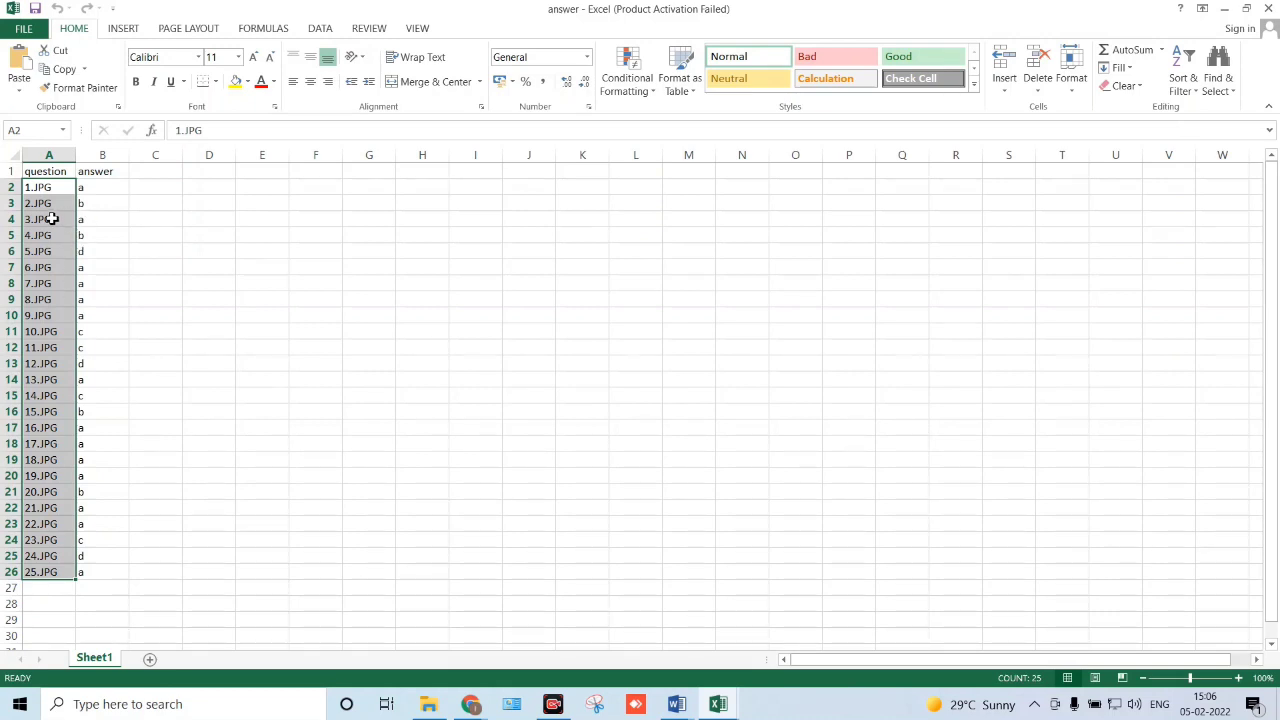
pyautogui.click(103, 188)
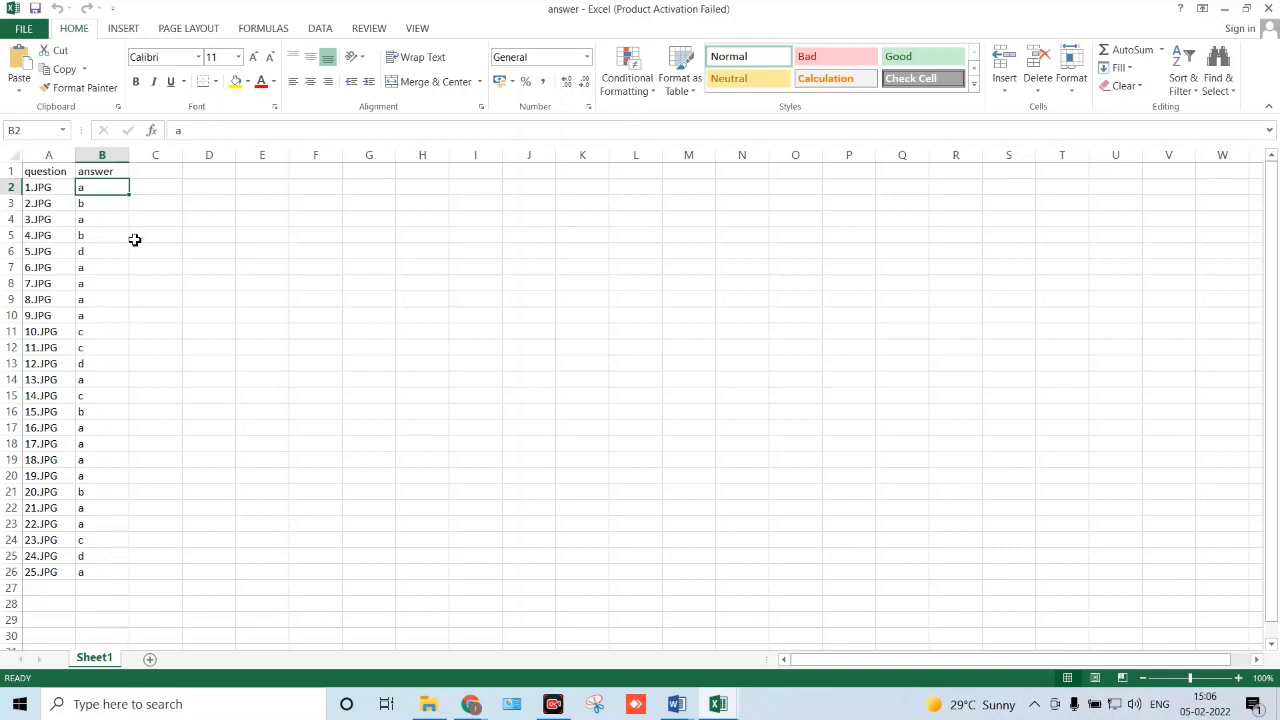
pyautogui.click(60, 190)
pyautogui.hotkey('alt', 'Tab')
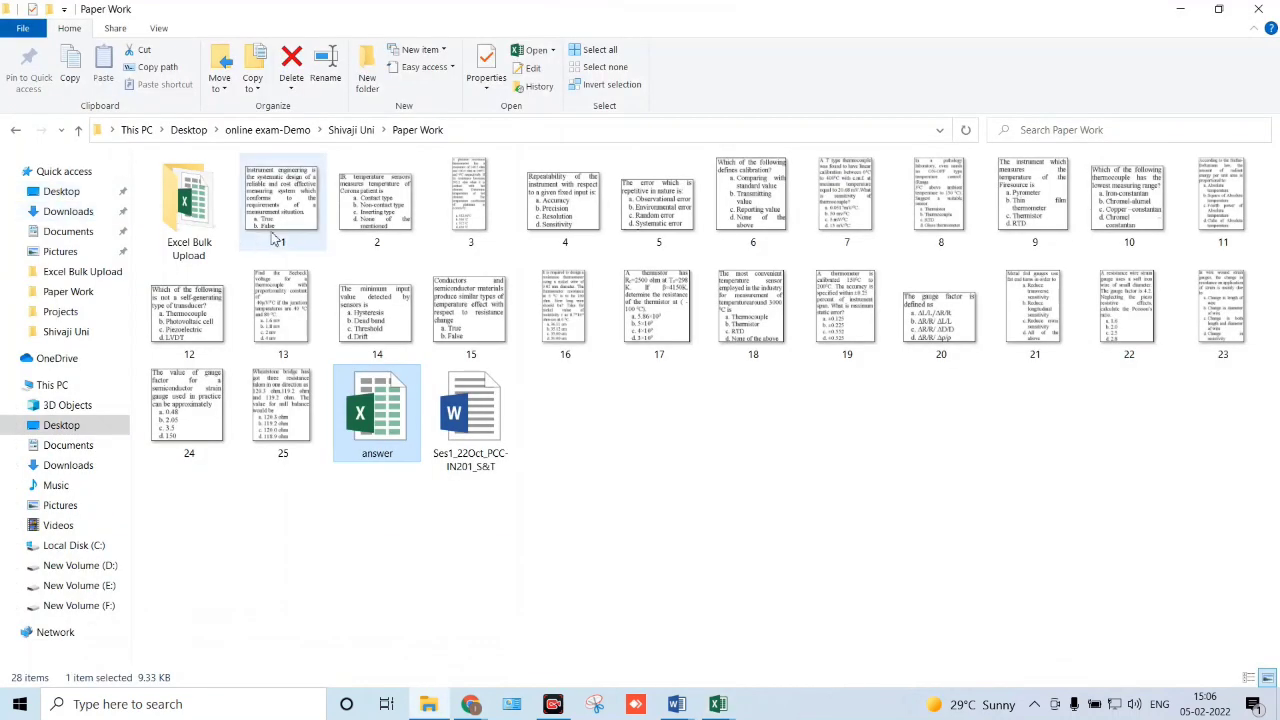
pyautogui.hotkey('alt', 'Tab')
pyautogui.click(97, 188)
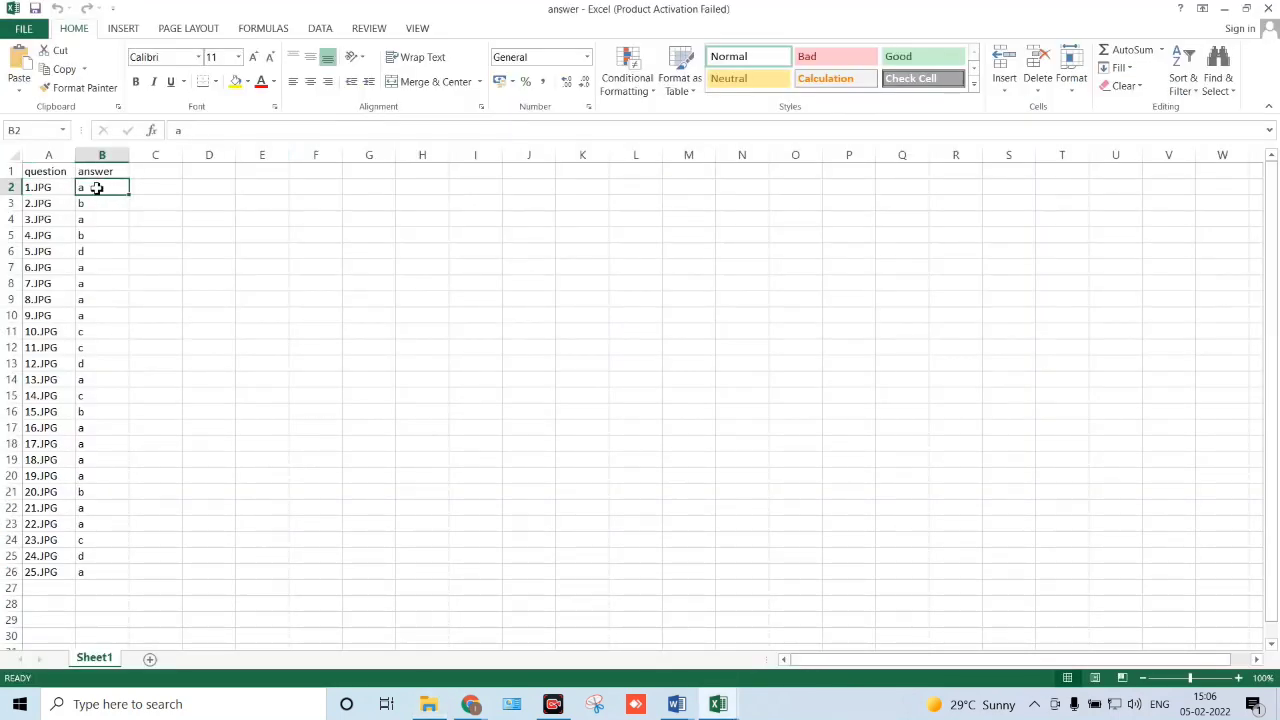
pyautogui.click(70, 206)
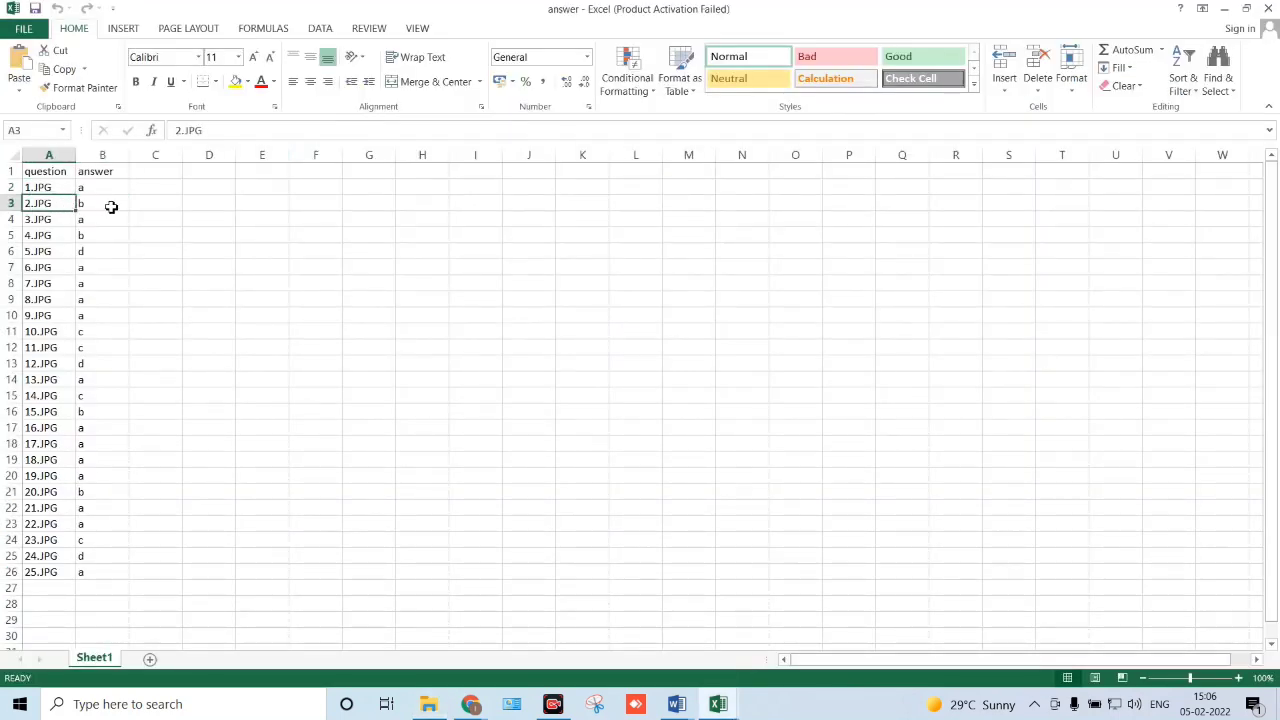
pyautogui.click(111, 206)
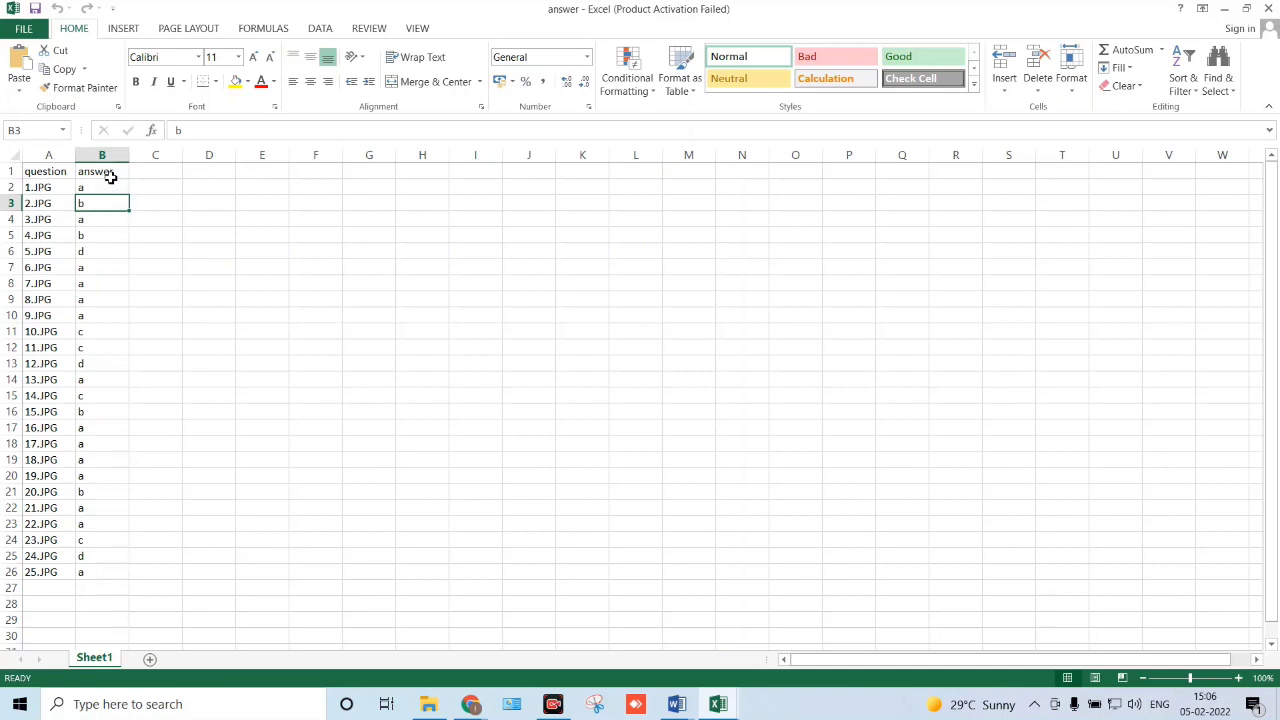
pyautogui.moveTo(106, 188); pyautogui.dragTo(110, 572)
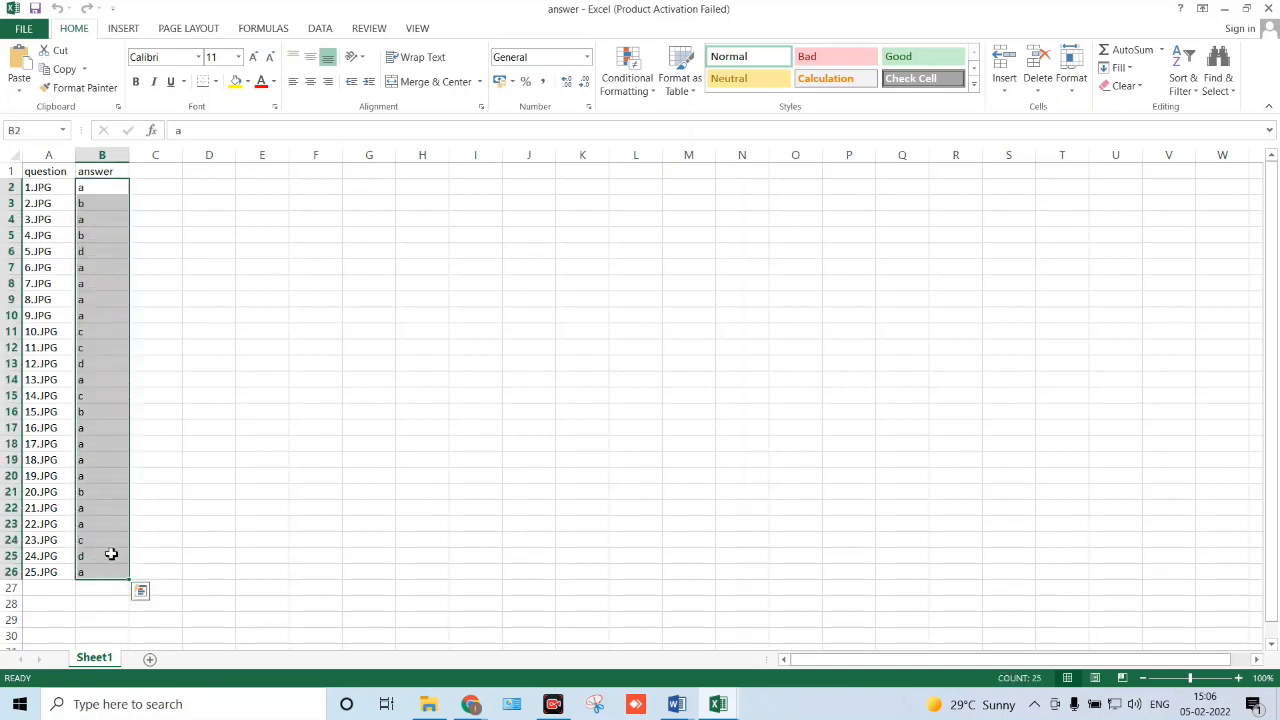
pyautogui.click(119, 213)
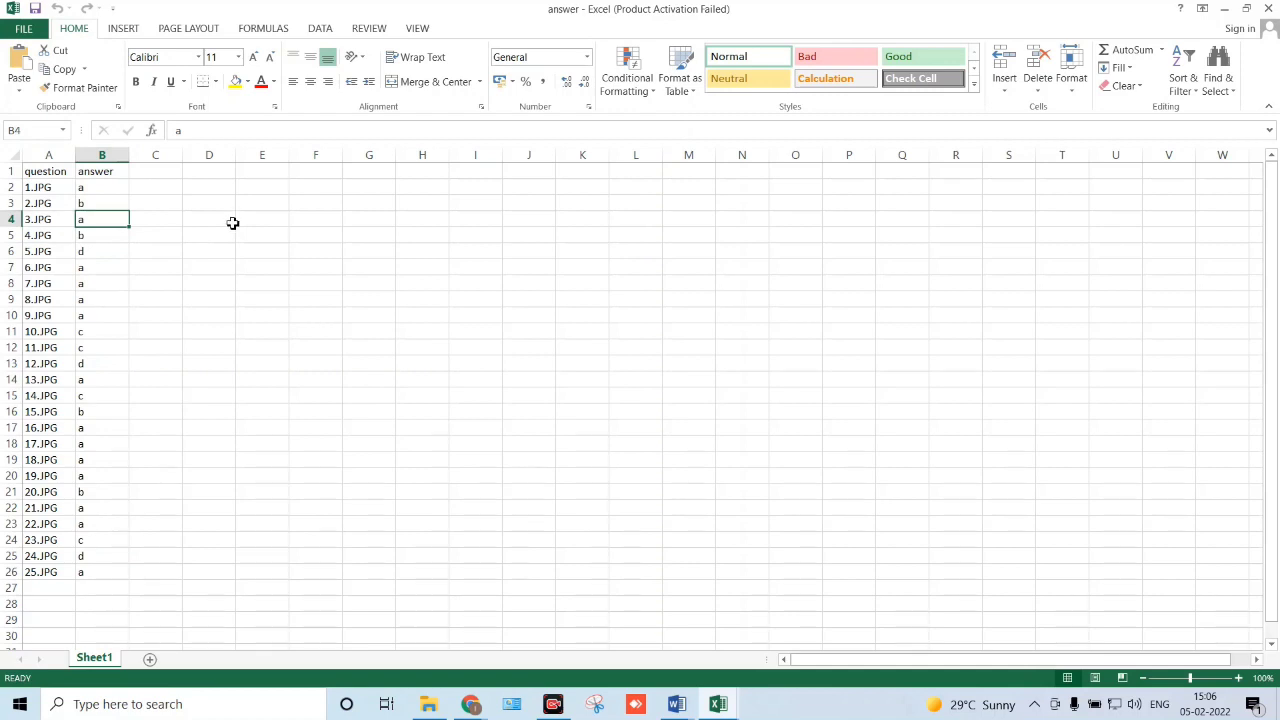
pyautogui.click(1268, 9)
pyautogui.hotkey('alt', 'Tab')
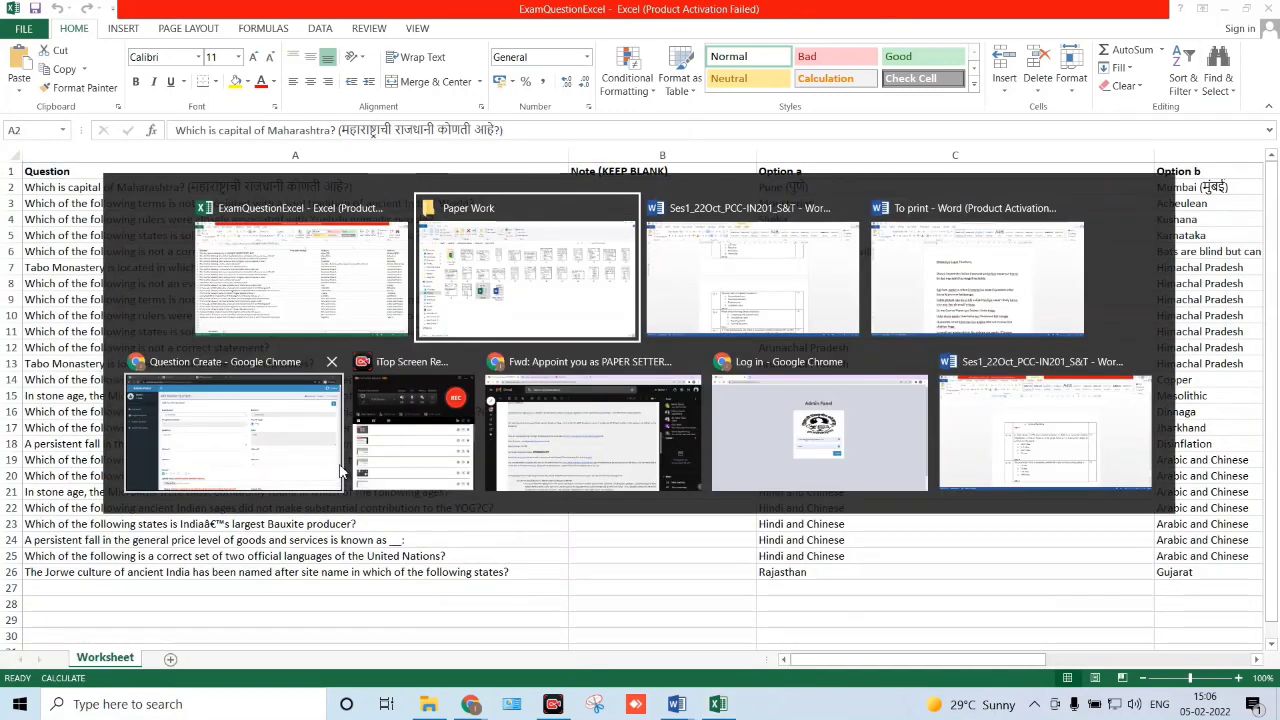
# - Set Exam Group to B.Tech-Electrical-12345 and Select Set No to 3
pyautogui.hotkey('alt', 'Tab')
pyautogui.hotkey('alt', 'Tab')
pyautogui.hotkey('alt', 'Tab')
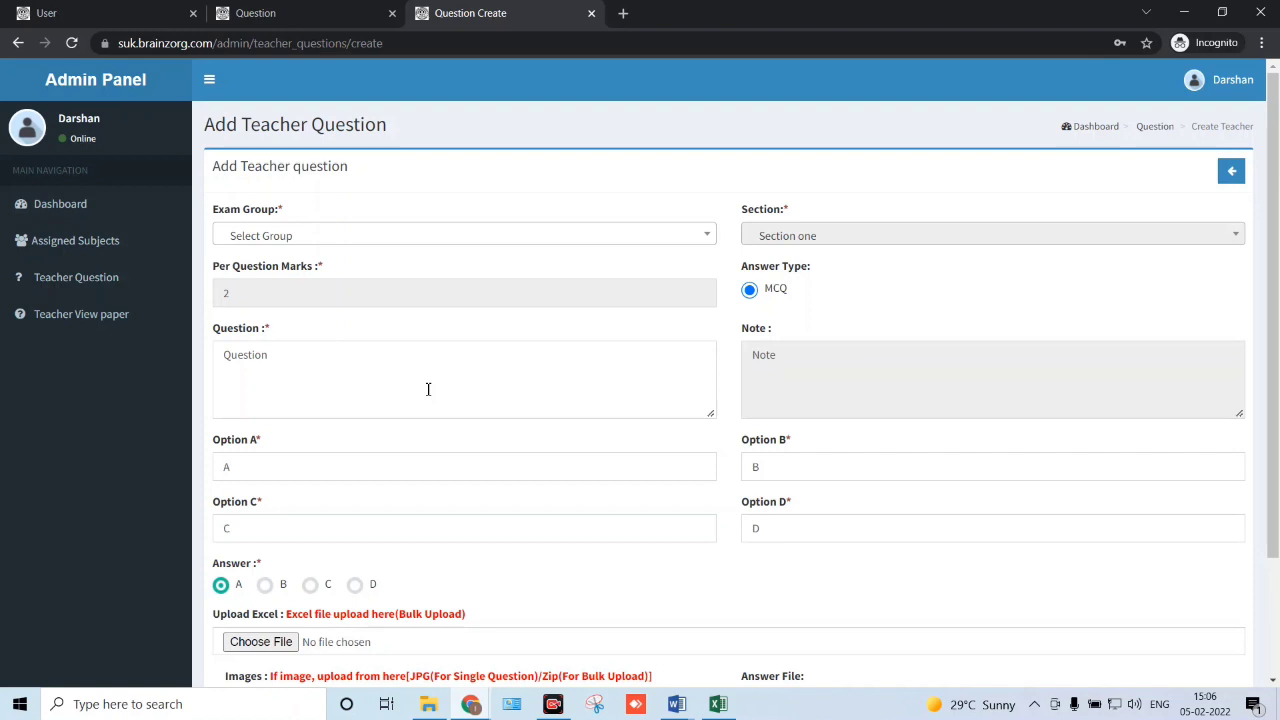
pyautogui.click(494, 238)
pyautogui.click(458, 318)
pyautogui.click(792, 240)
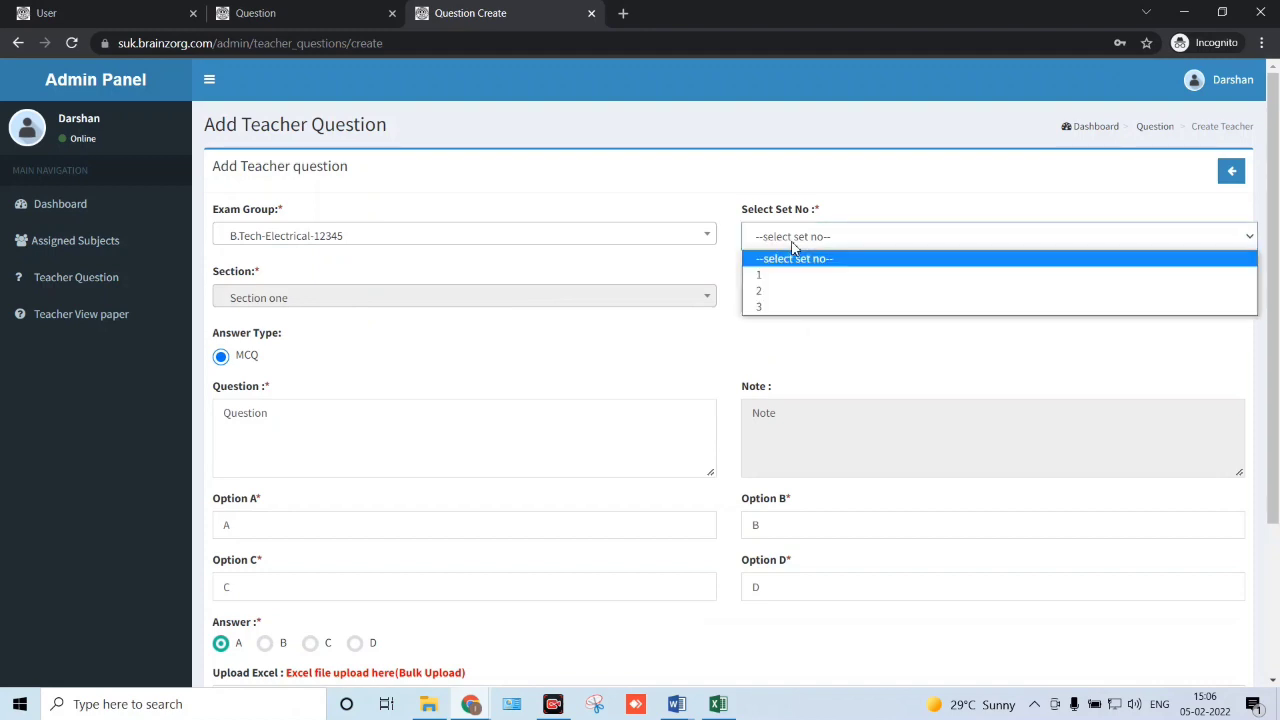
pyautogui.click(800, 309)
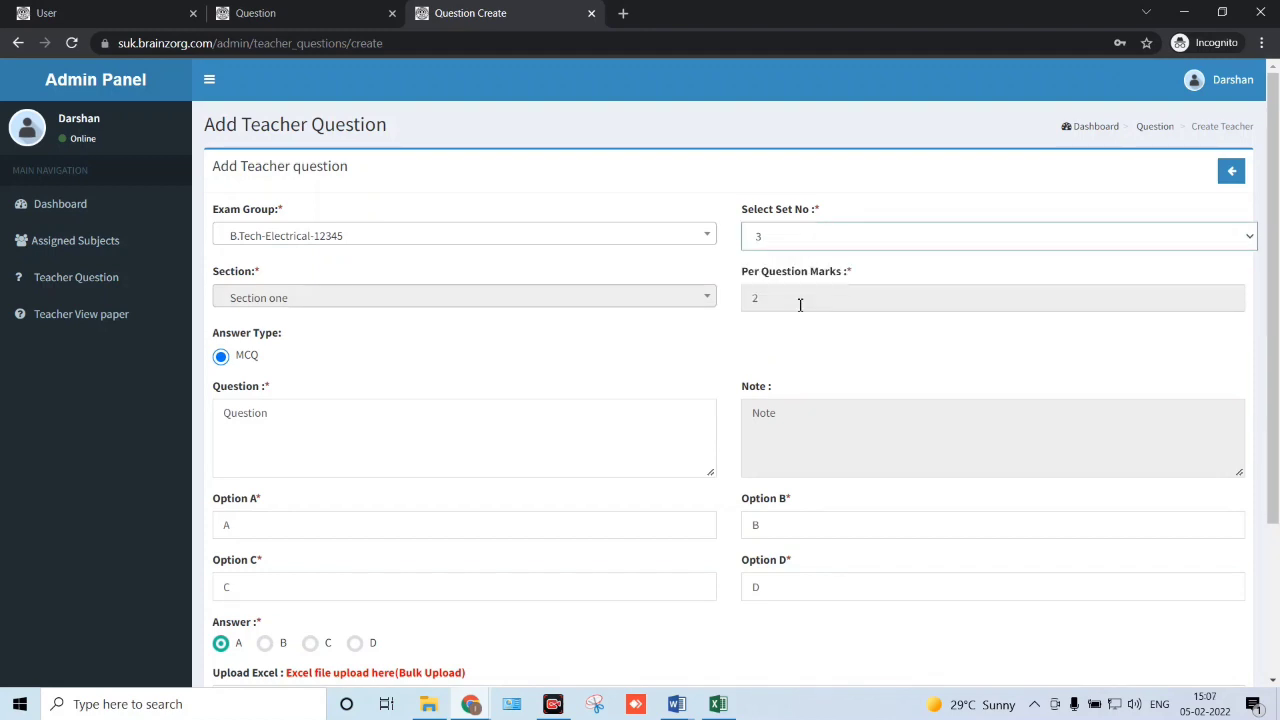
# - Read the upload notes (JPG for single question, zip for bulk), then switch to Paper Work
pyautogui.scroll(-1, 517, 336)
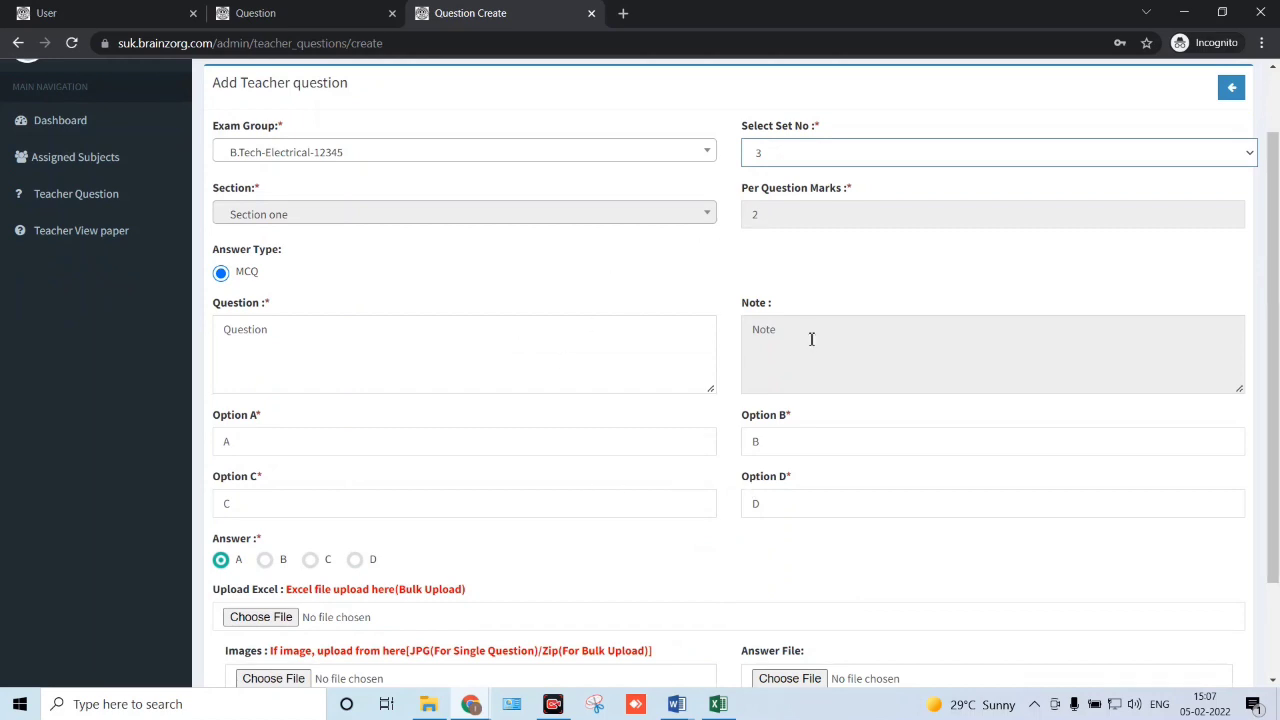
pyautogui.scroll(-1, 545, 432)
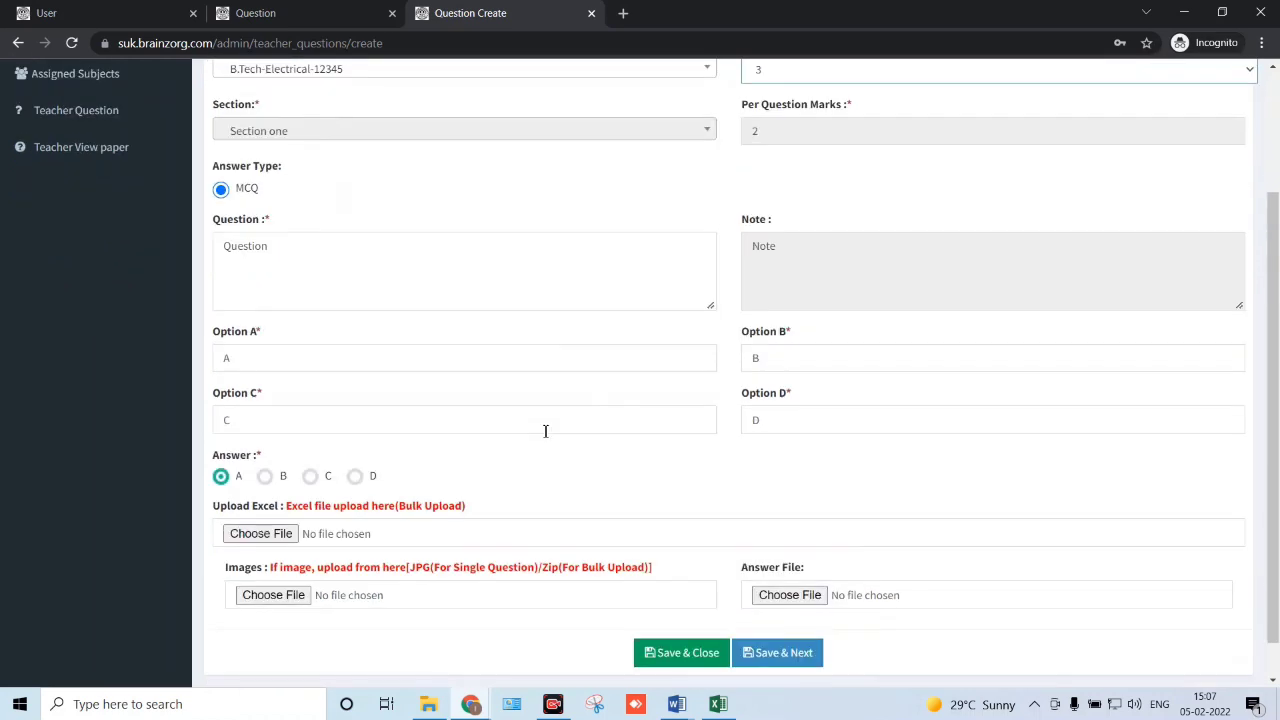
pyautogui.scroll(-1, 617, 477)
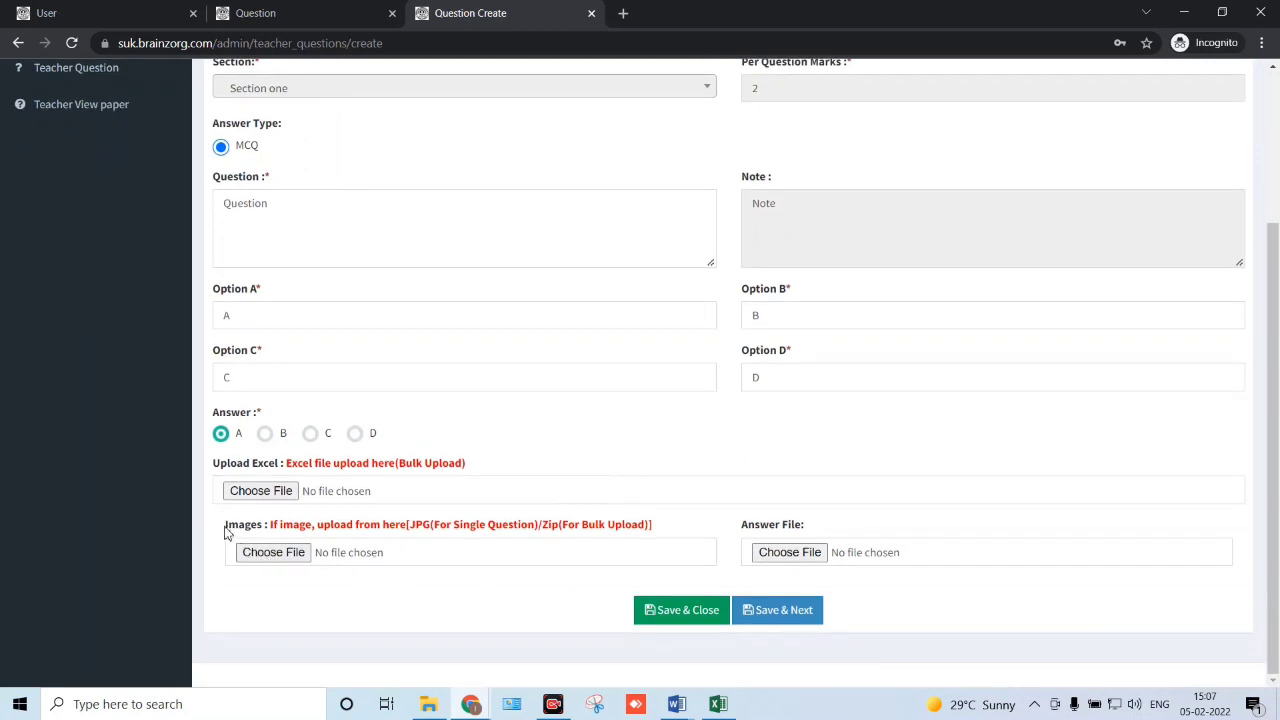
pyautogui.moveTo(226, 533); pyautogui.dragTo(410, 530)
pyautogui.click(343, 531)
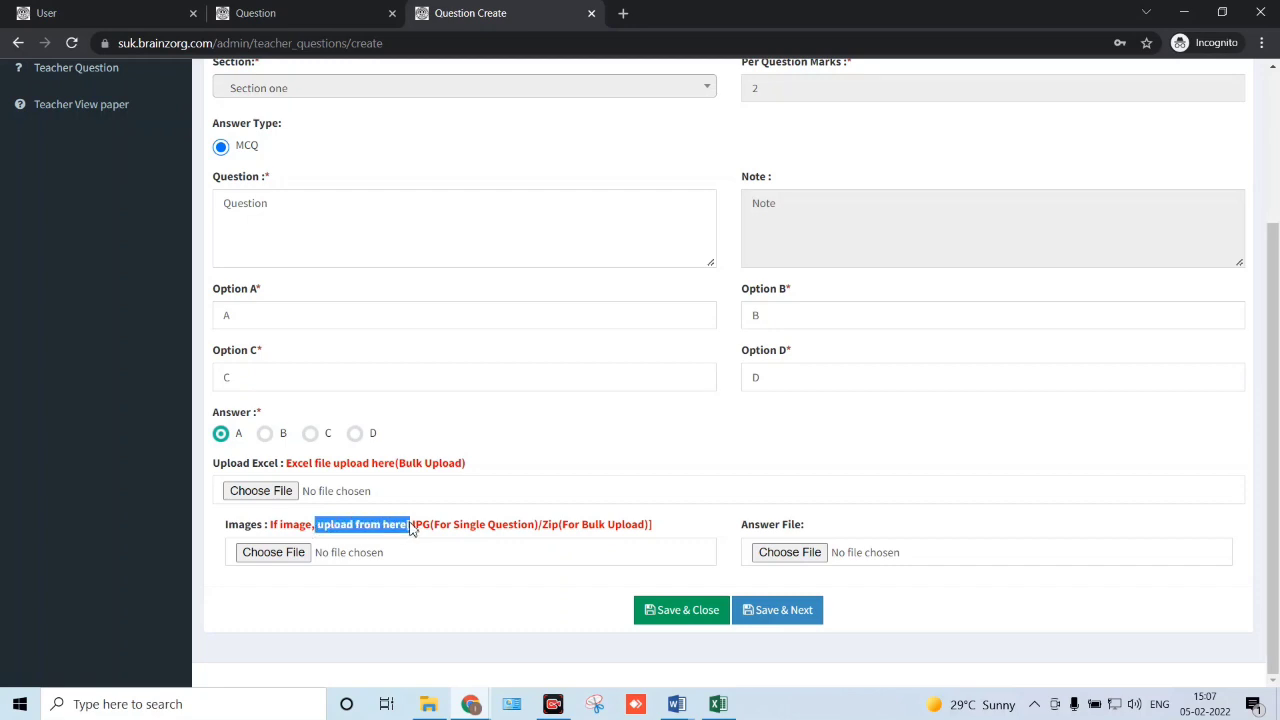
pyautogui.click(429, 532)
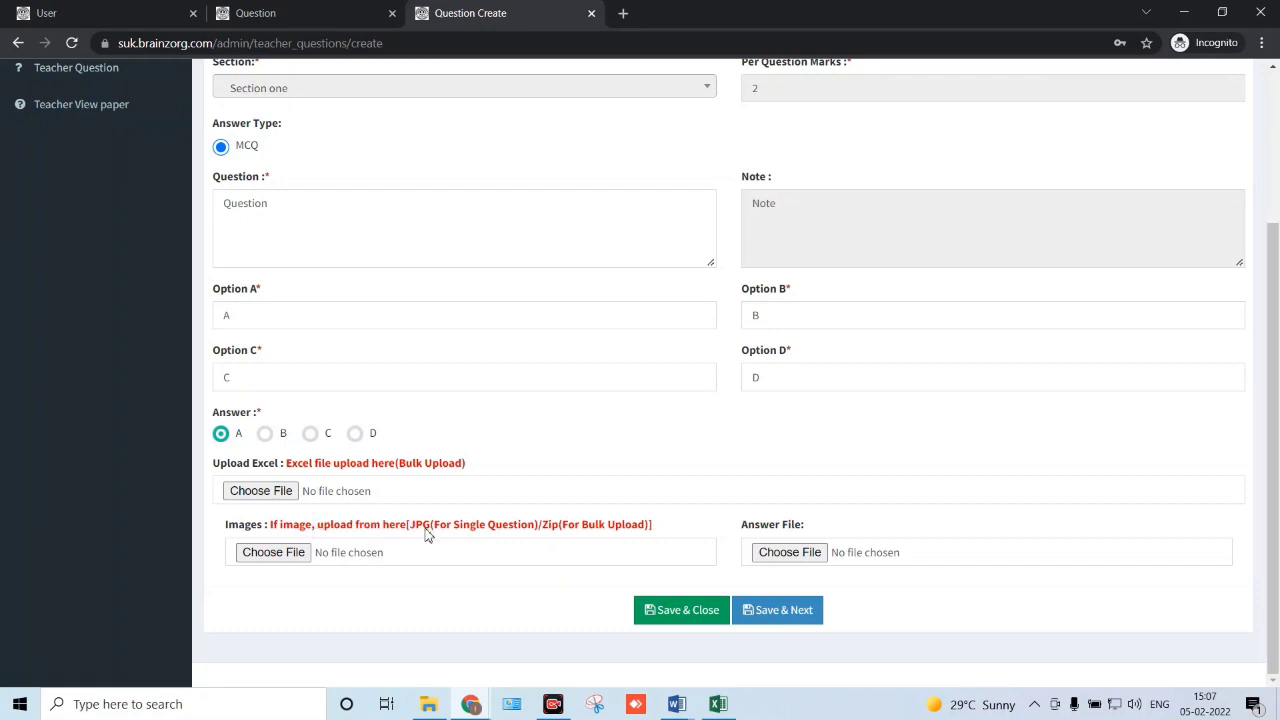
pyautogui.moveTo(418, 532); pyautogui.dragTo(500, 530)
pyautogui.click(500, 530)
pyautogui.moveTo(563, 535); pyautogui.dragTo(636, 528)
pyautogui.click(633, 530)
pyautogui.hotkey('alt', 'Tab')
pyautogui.hotkey('alt', 'Tab')
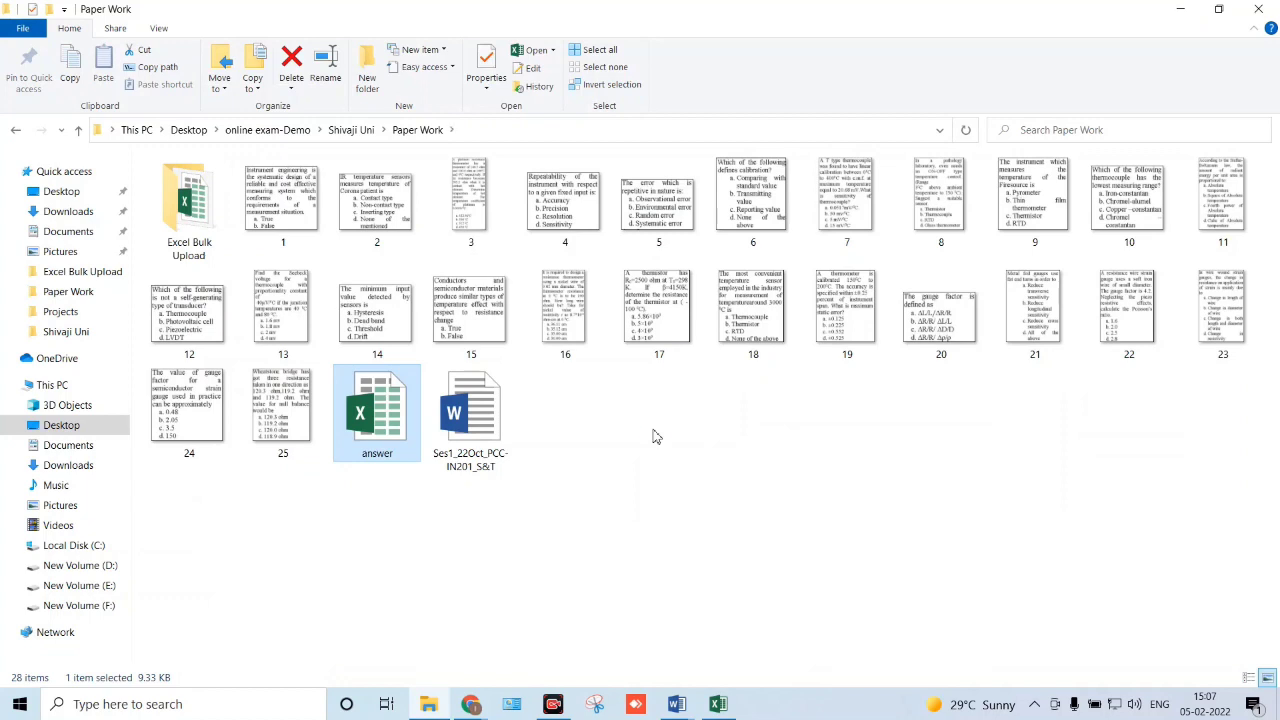
# - Select question images 1 through 15, starting at image 1 and extending with Shift+Right
pyautogui.click(315, 225)
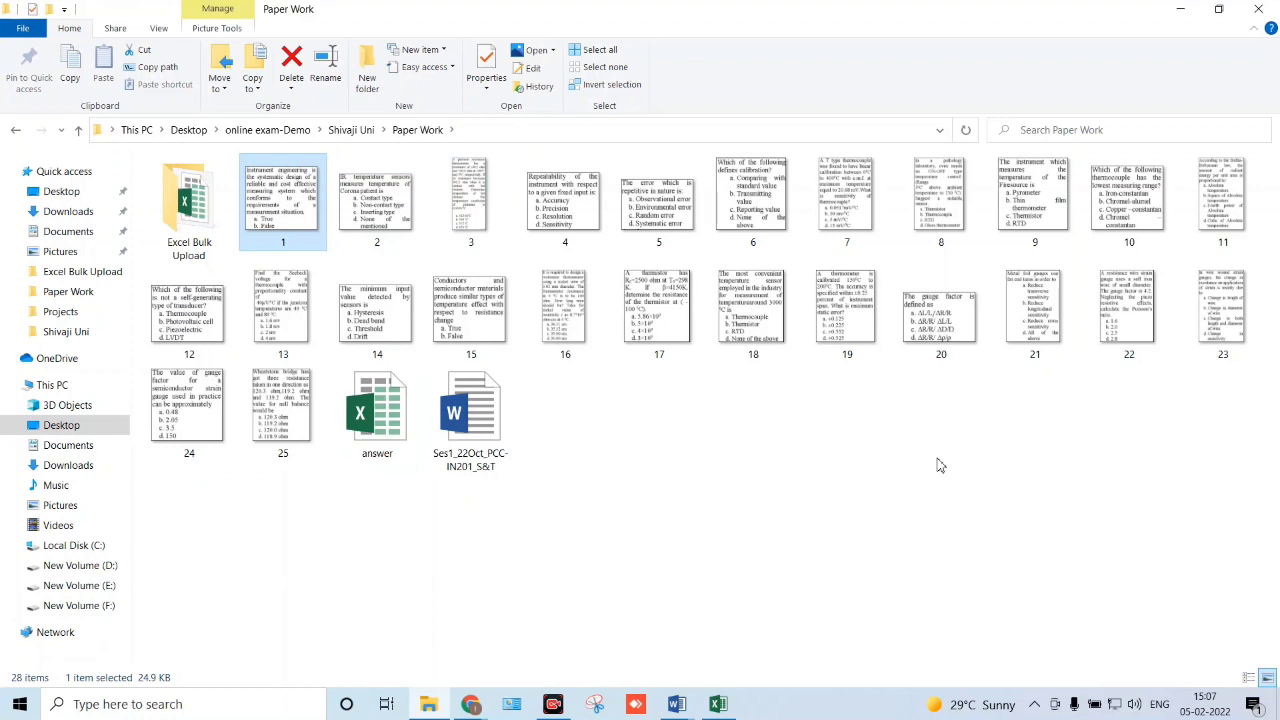
pyautogui.hotkey('shift', 'Right')
pyautogui.hotkey('shift', 'Right')
pyautogui.hotkey('shift', 'Right')
pyautogui.hotkey('shift', 'Right')
pyautogui.hotkey('shift', 'Right')
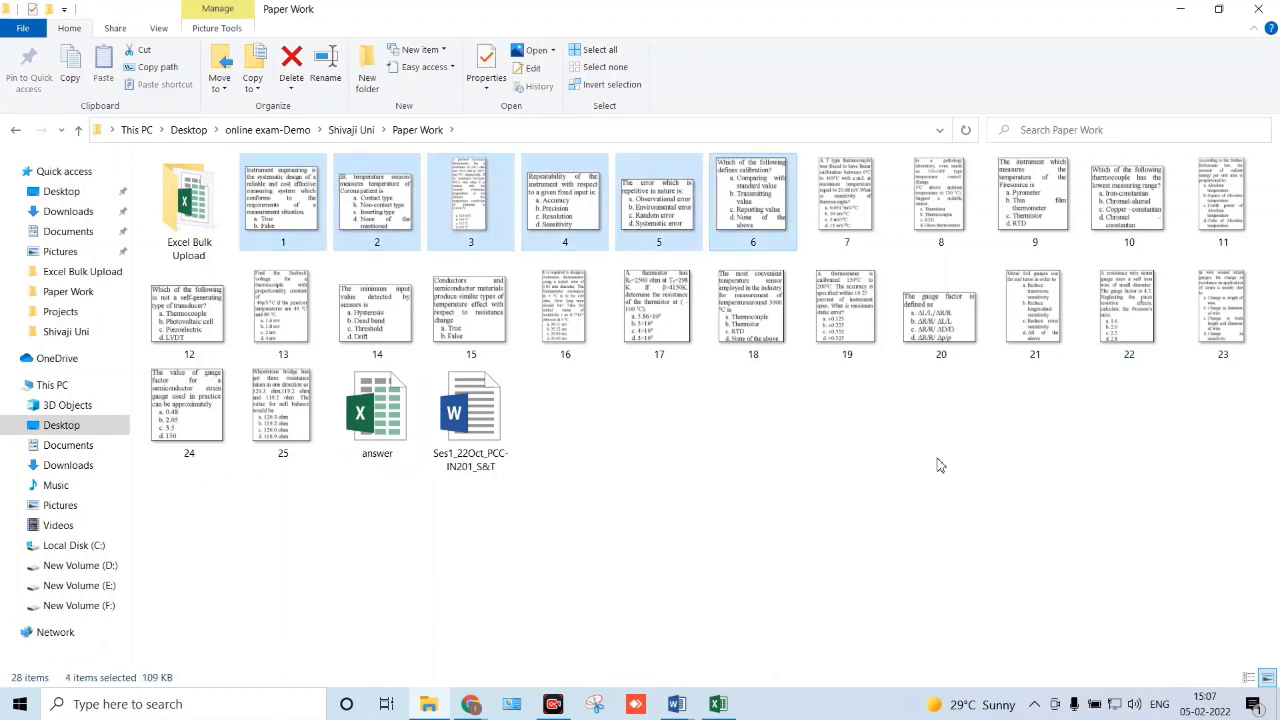
pyautogui.hotkey('shift', 'Right')
pyautogui.hotkey('shift', 'Right')
pyautogui.hotkey('shift', 'Right')
pyautogui.hotkey('shift', 'Right')
pyautogui.hotkey('shift', 'Right')
pyautogui.hotkey('shift', 'Right')
pyautogui.hotkey('shift', 'Right')
pyautogui.hotkey('shift', 'Right')
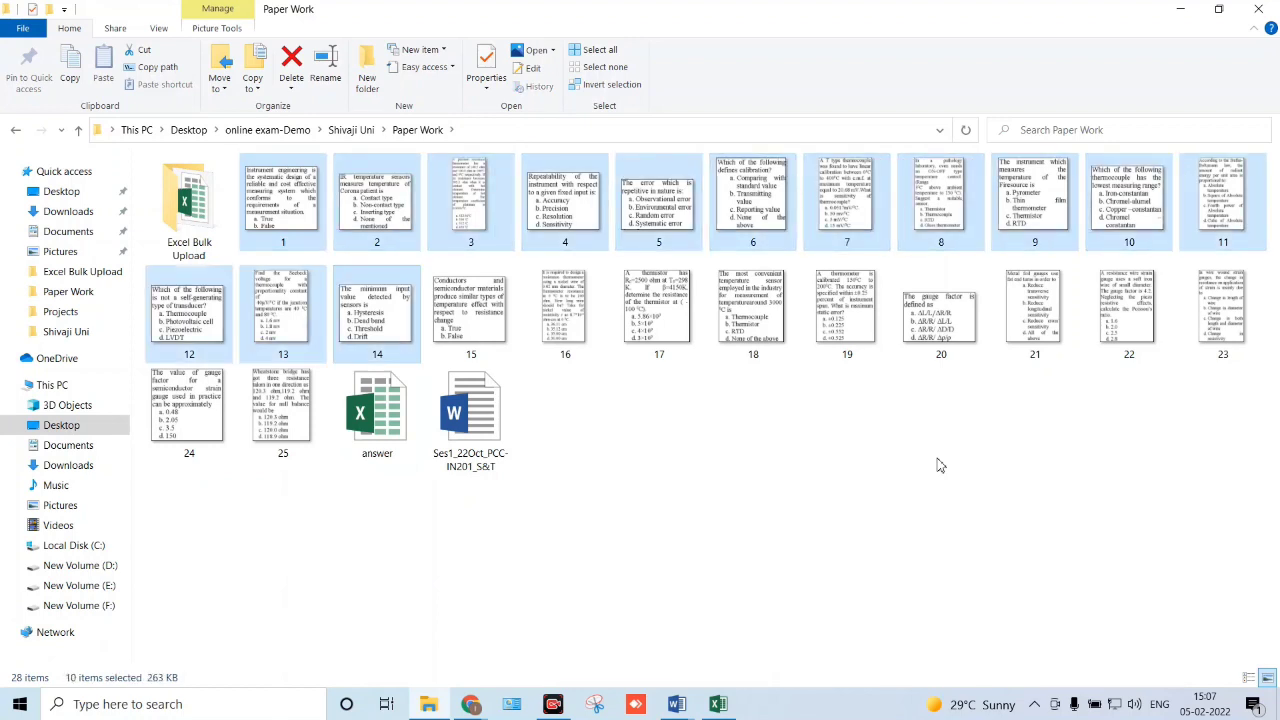
pyautogui.hotkey('shift', 'Right')
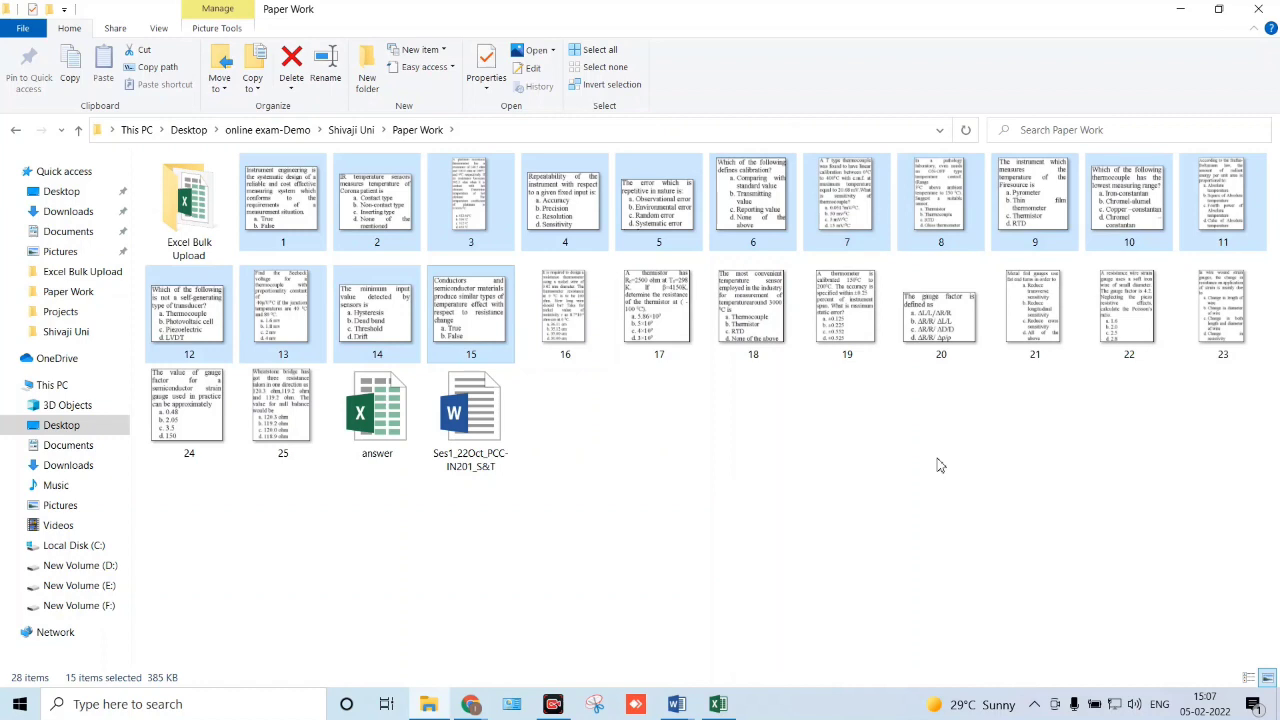
pyautogui.hotkey('shift', 'Right')
pyautogui.hotkey('shift', 'Right')
pyautogui.hotkey('shift', 'Right')
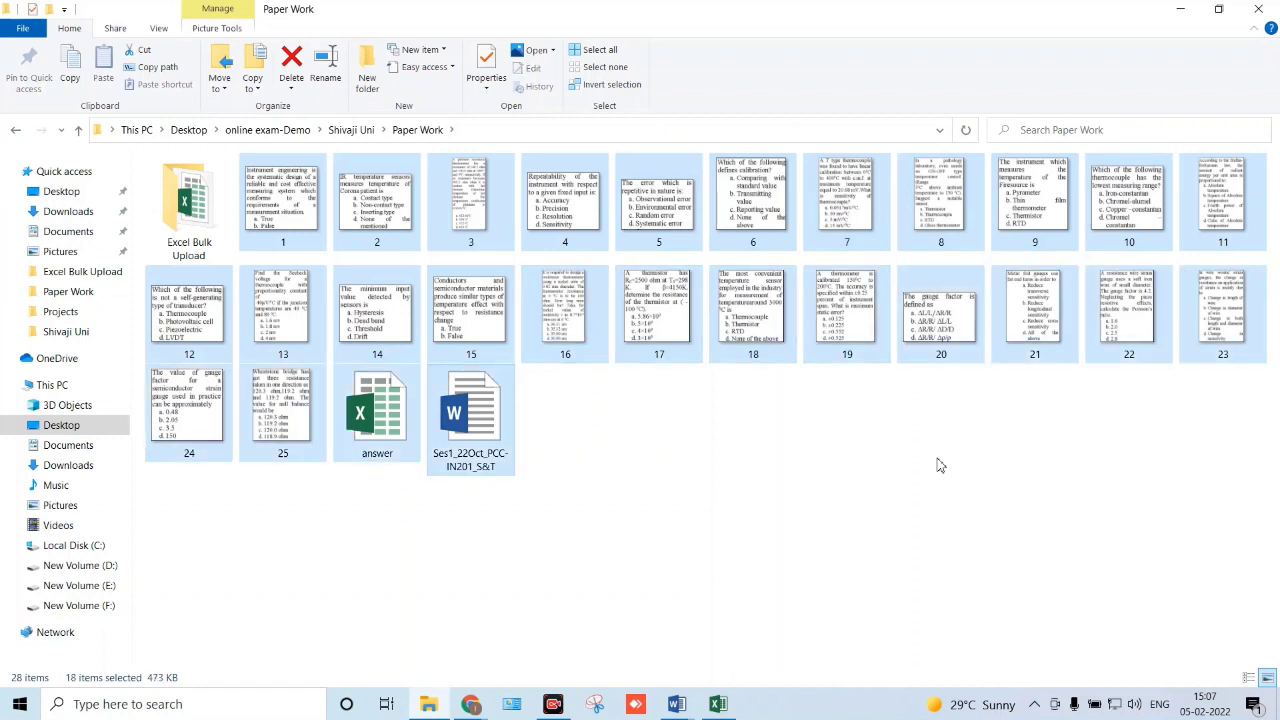
# - Send the 25 selected question images to a compressed zip folder named Questions
pyautogui.hotkey('shift', 'Left')
pyautogui.hotkey('shift', 'Left')
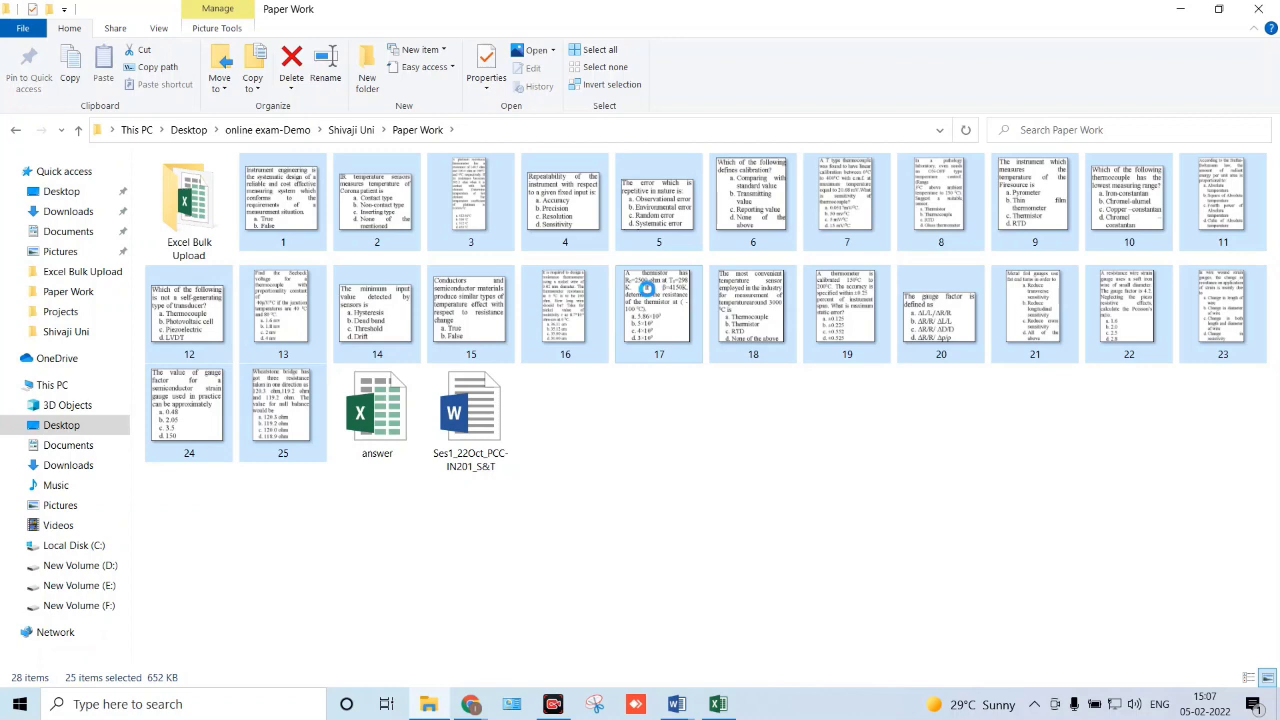
pyautogui.rightClick(647, 289)
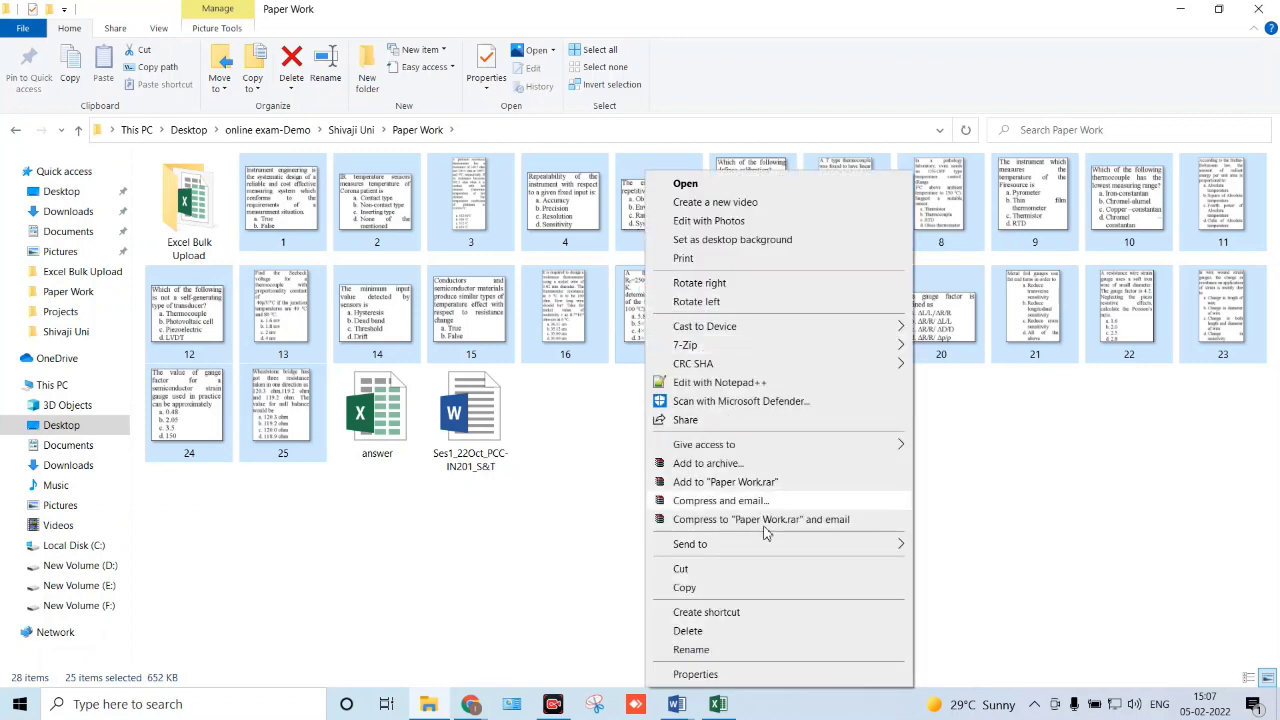
pyautogui.moveTo(768, 549)
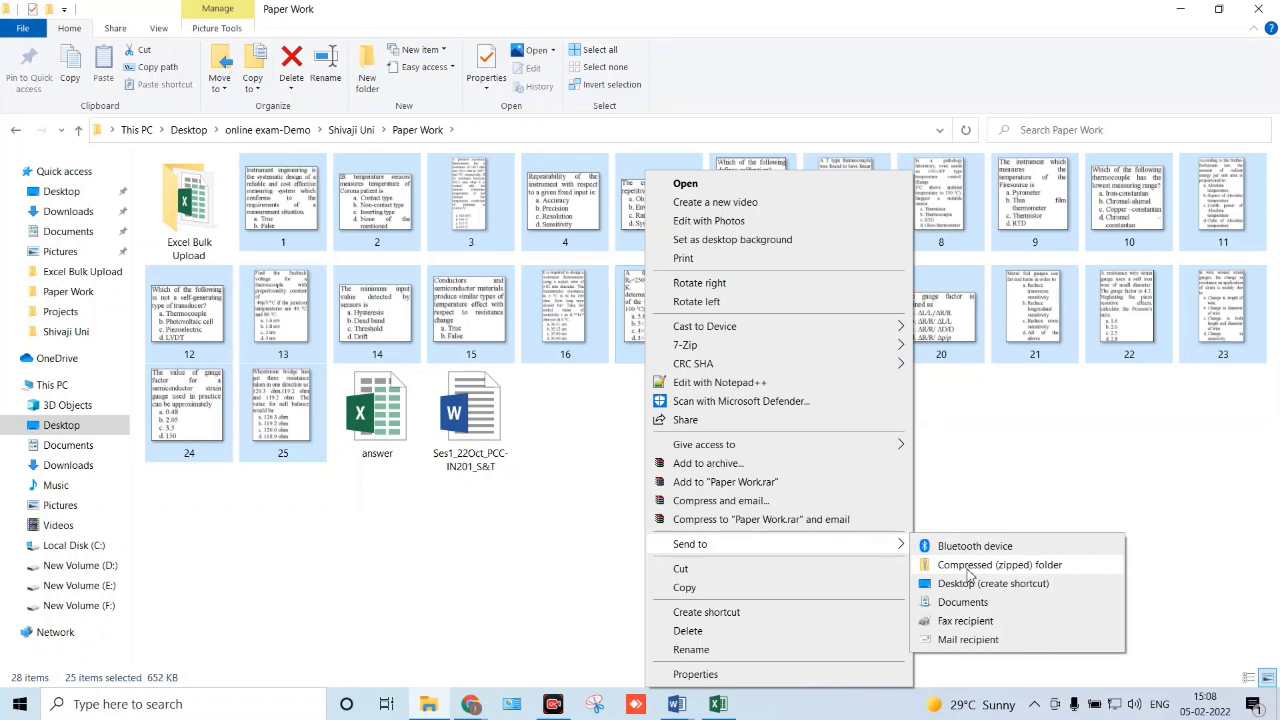
pyautogui.click(969, 566)
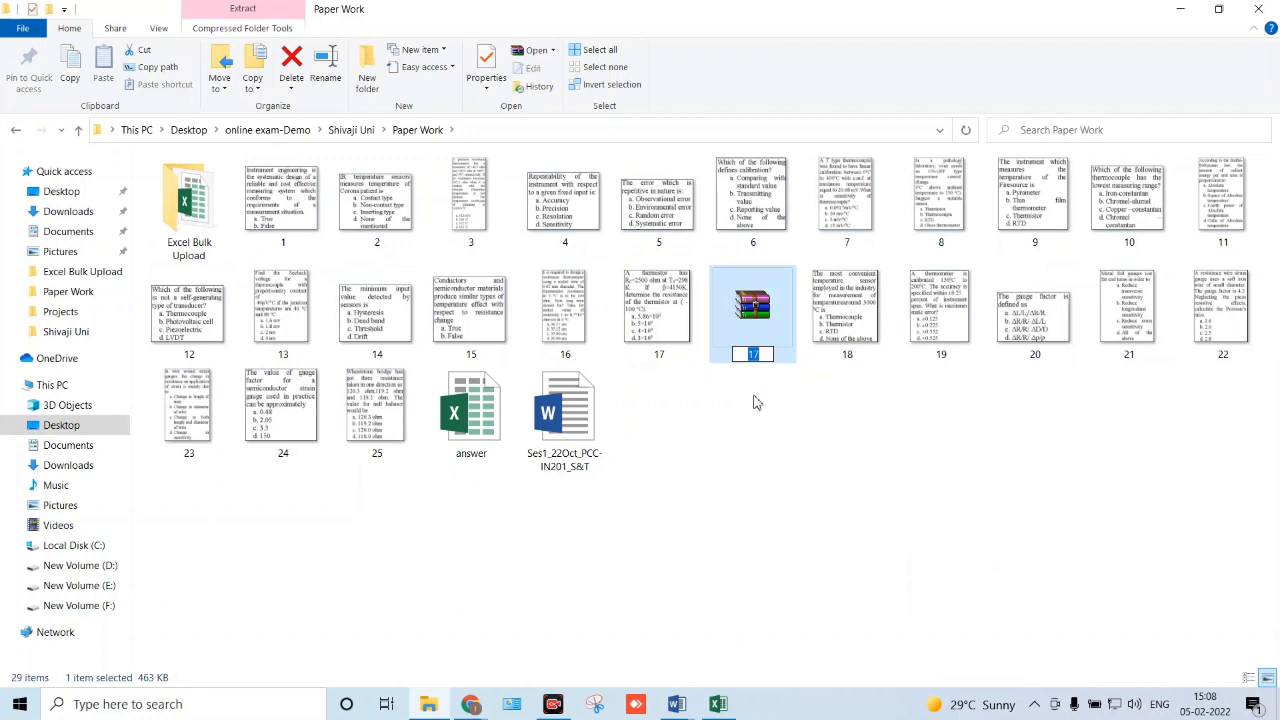
pyautogui.write('Question')
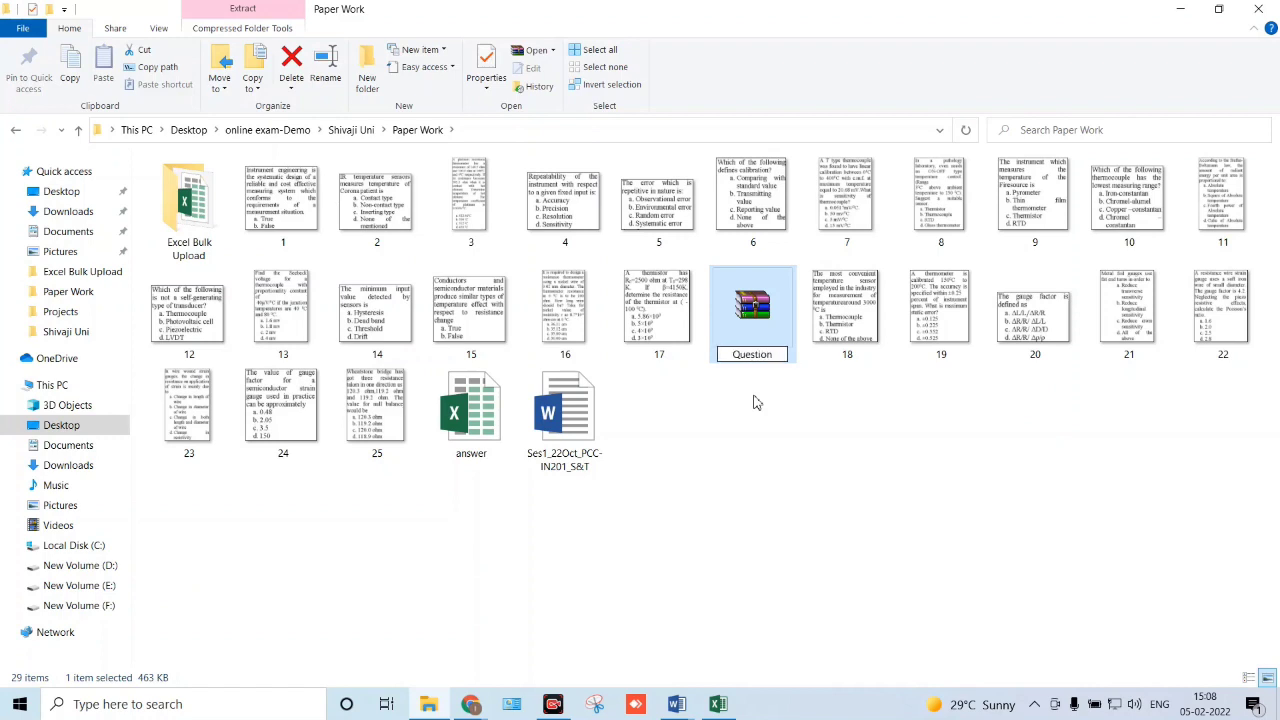
pyautogui.write('s')
pyautogui.press('Return')
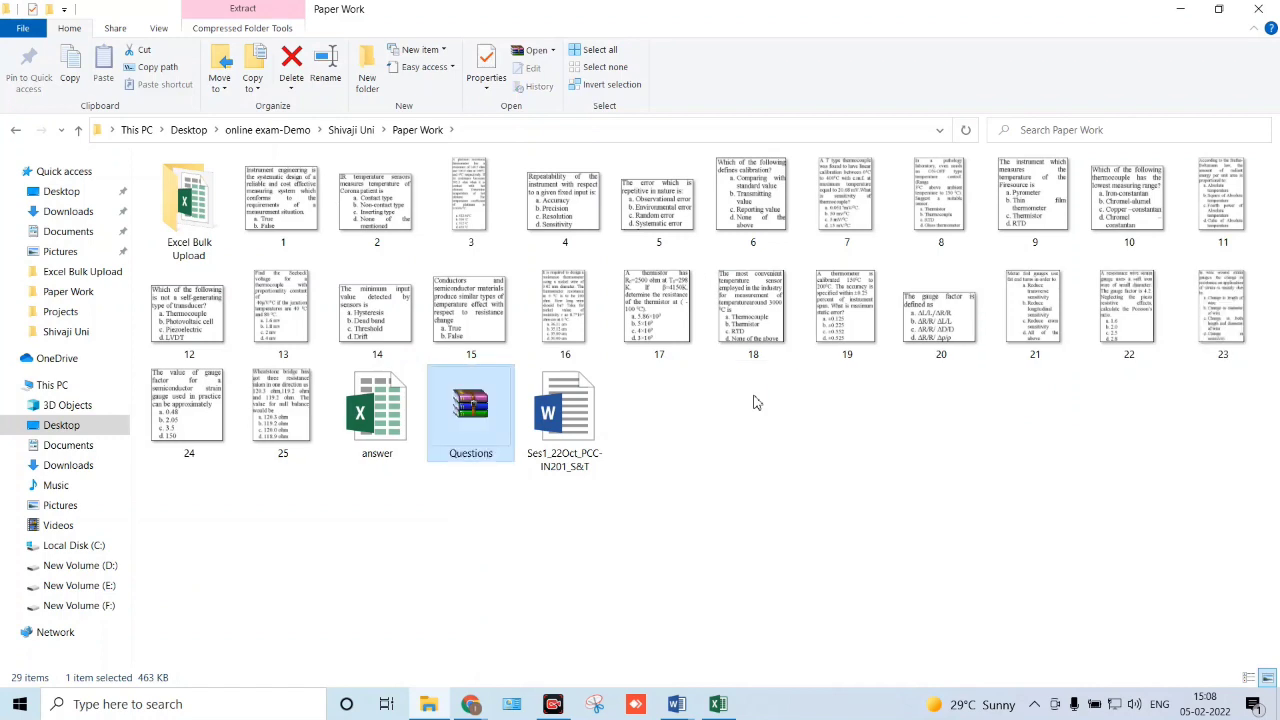
pyautogui.click(755, 400)
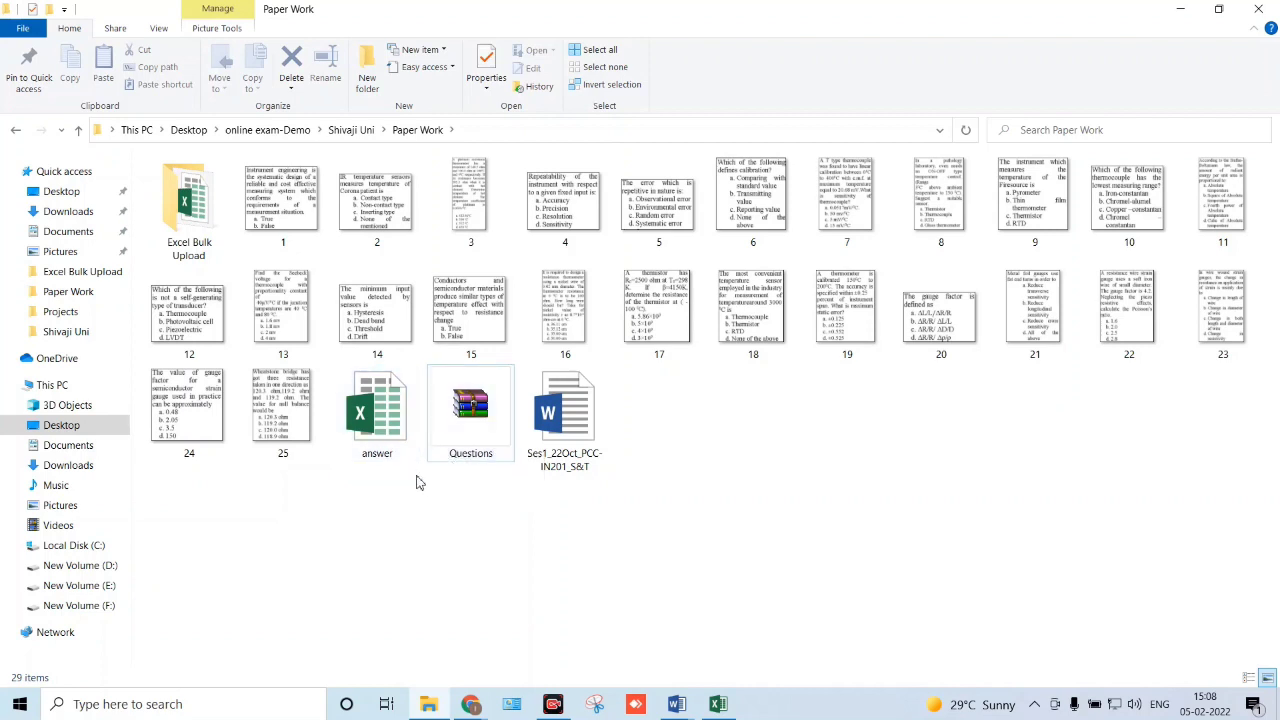
# - Attach Questions.zip from the Paper Work folder as images and answer.xlsx as the answer file
pyautogui.hotkey('alt', 'Tab')
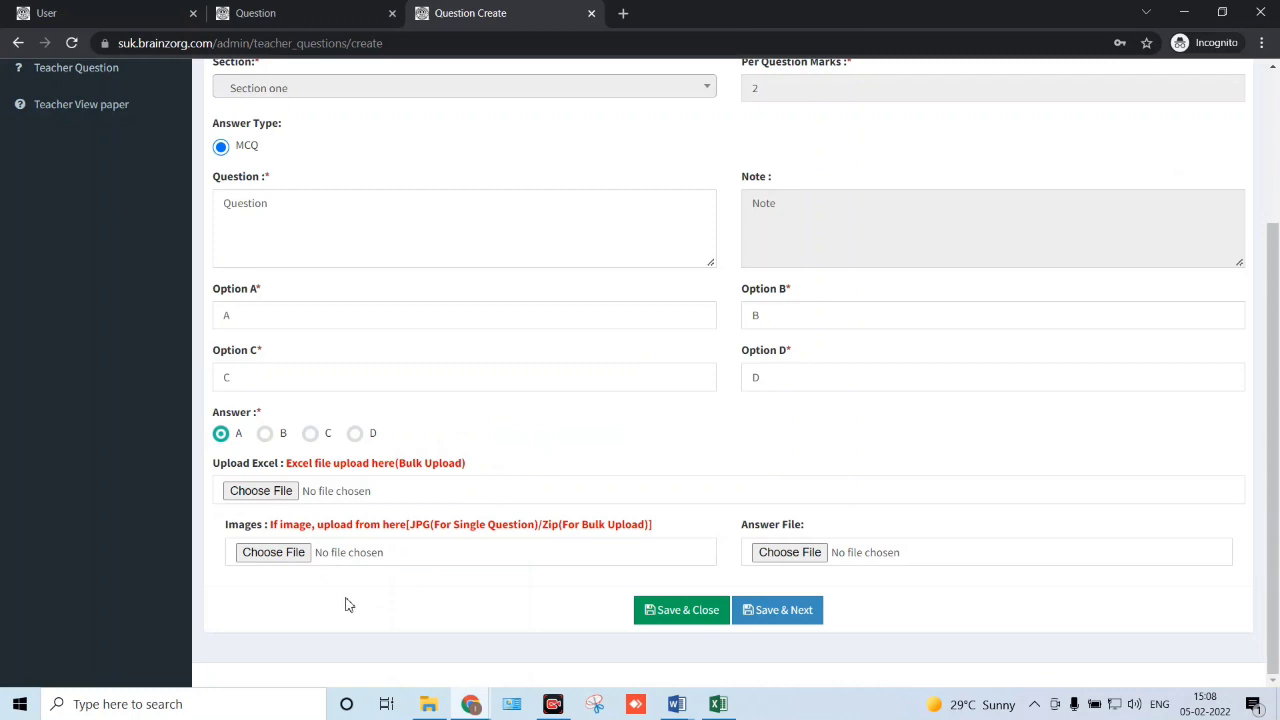
pyautogui.click(304, 561)
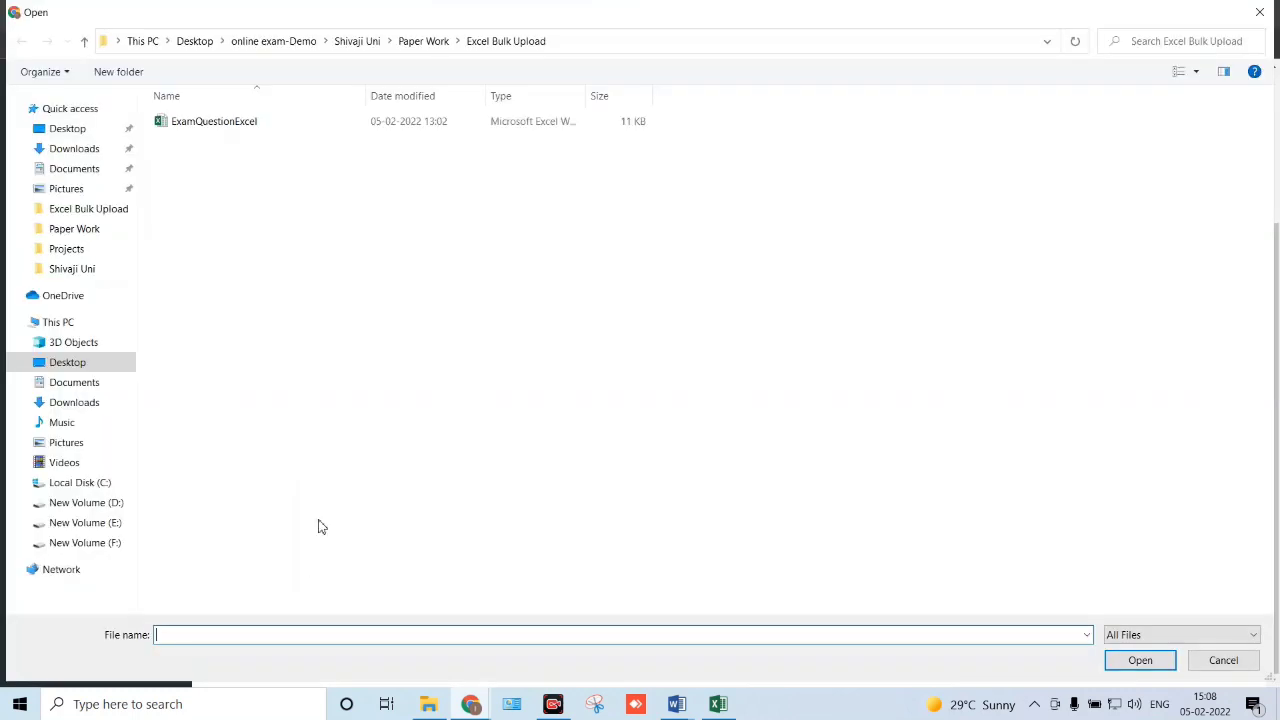
pyautogui.click(403, 48)
pyautogui.doubleClick(477, 378)
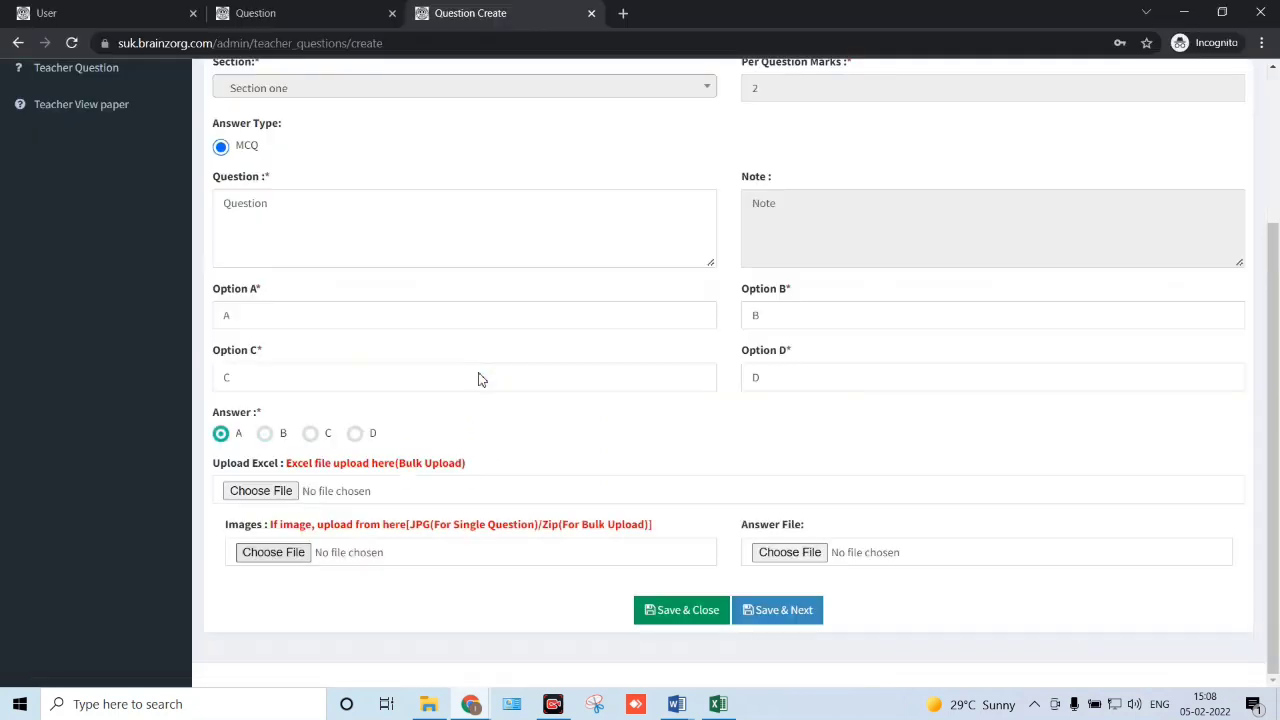
pyautogui.click(788, 558)
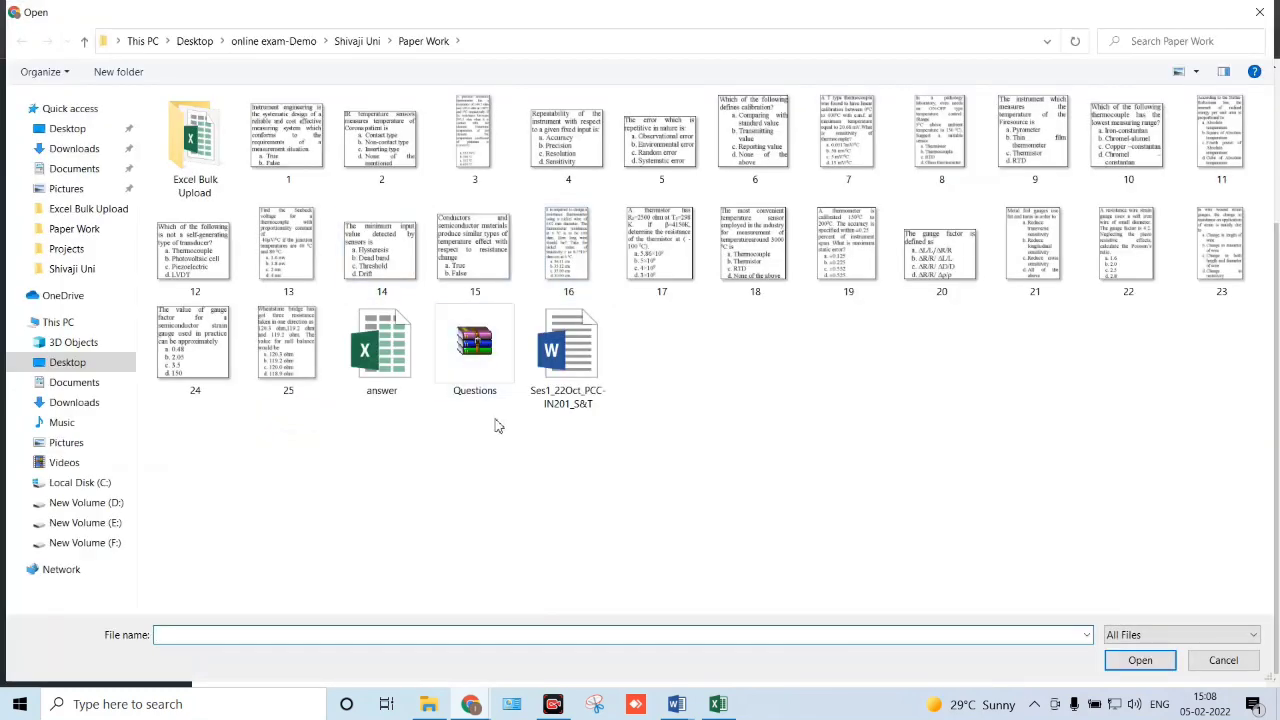
pyautogui.doubleClick(386, 378)
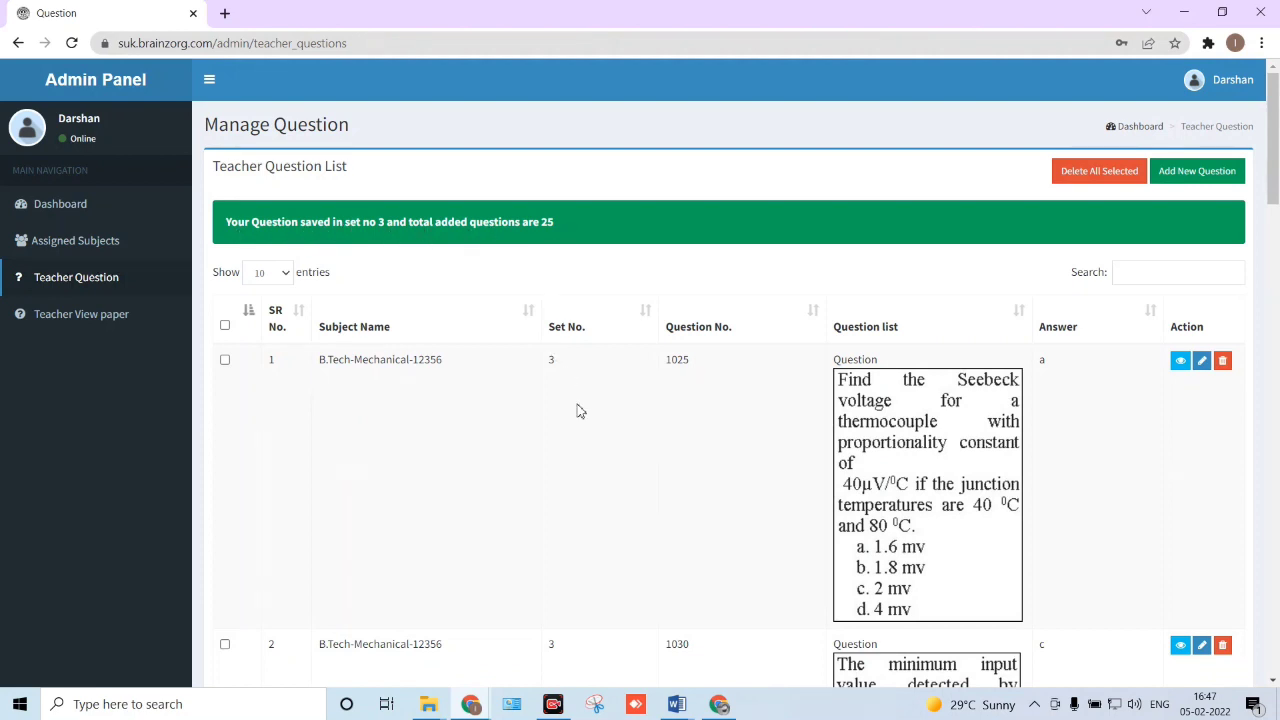
# - Open a blank Add Teacher Question form from the question list and look through its fields
pyautogui.scroll(-4, 578, 410)
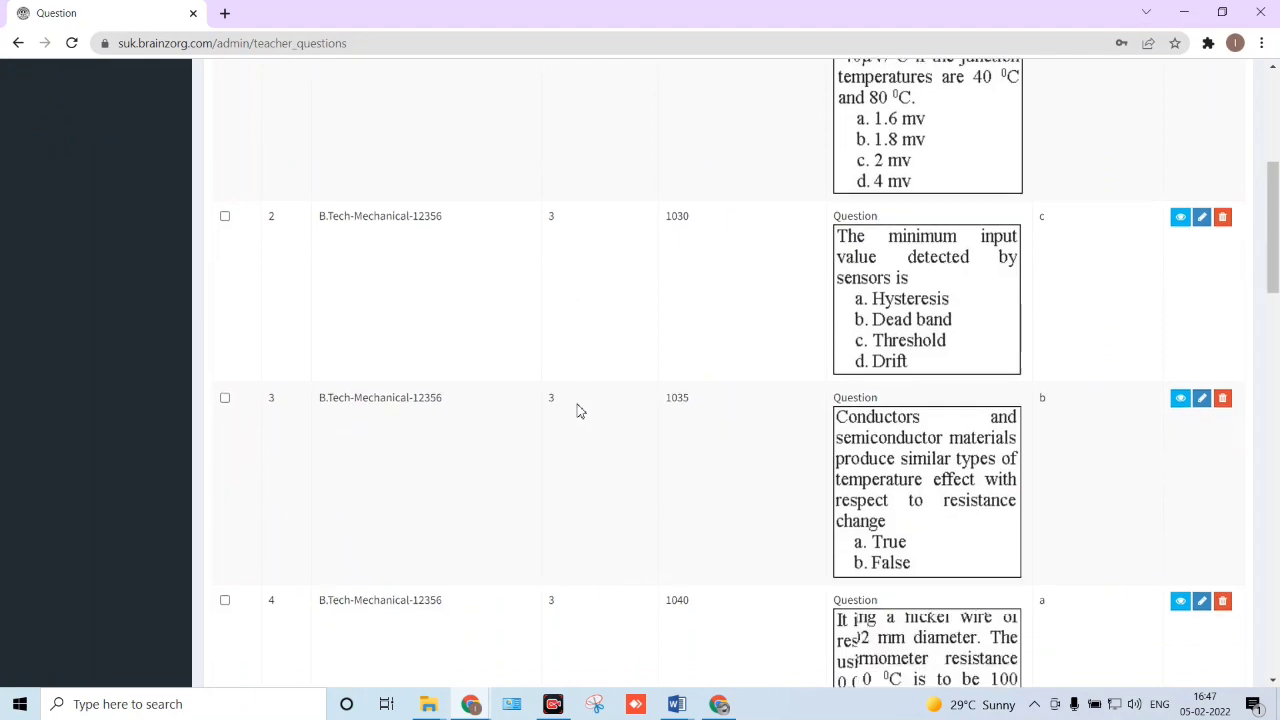
pyautogui.scroll(6, 578, 410)
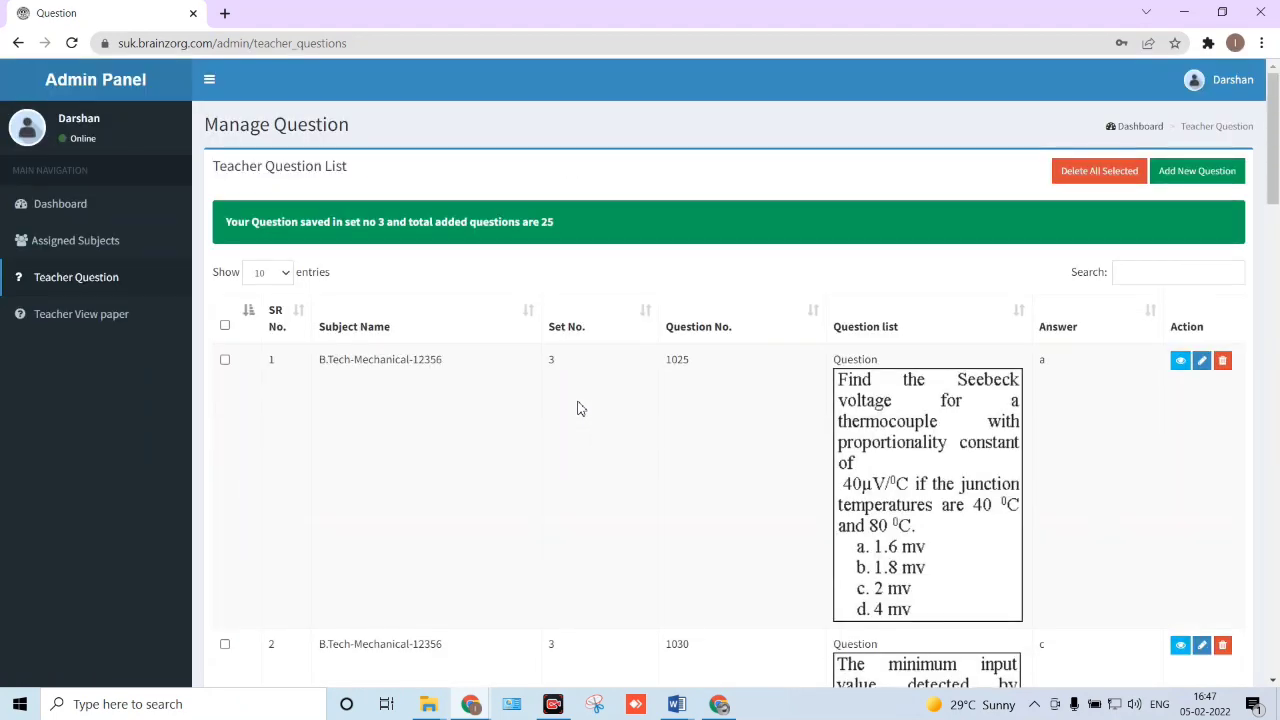
pyautogui.scroll(-1, 578, 408)
pyautogui.click(1160, 90)
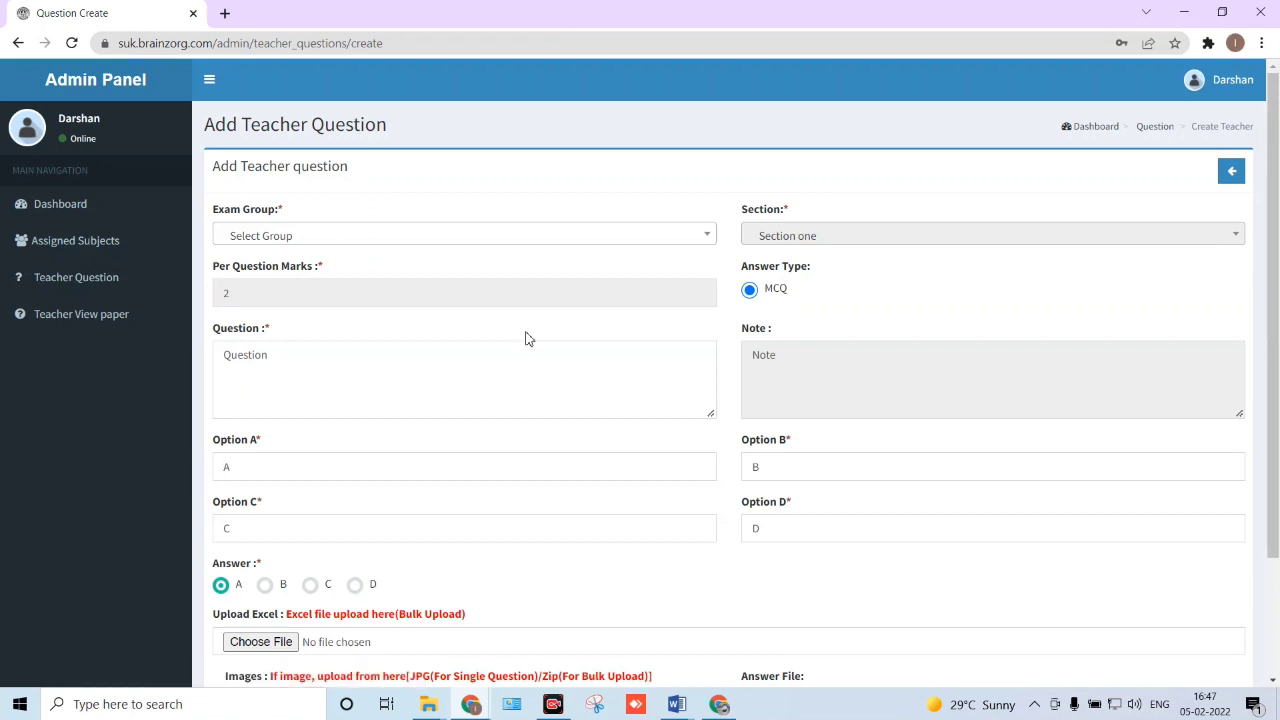
pyautogui.click(499, 351)
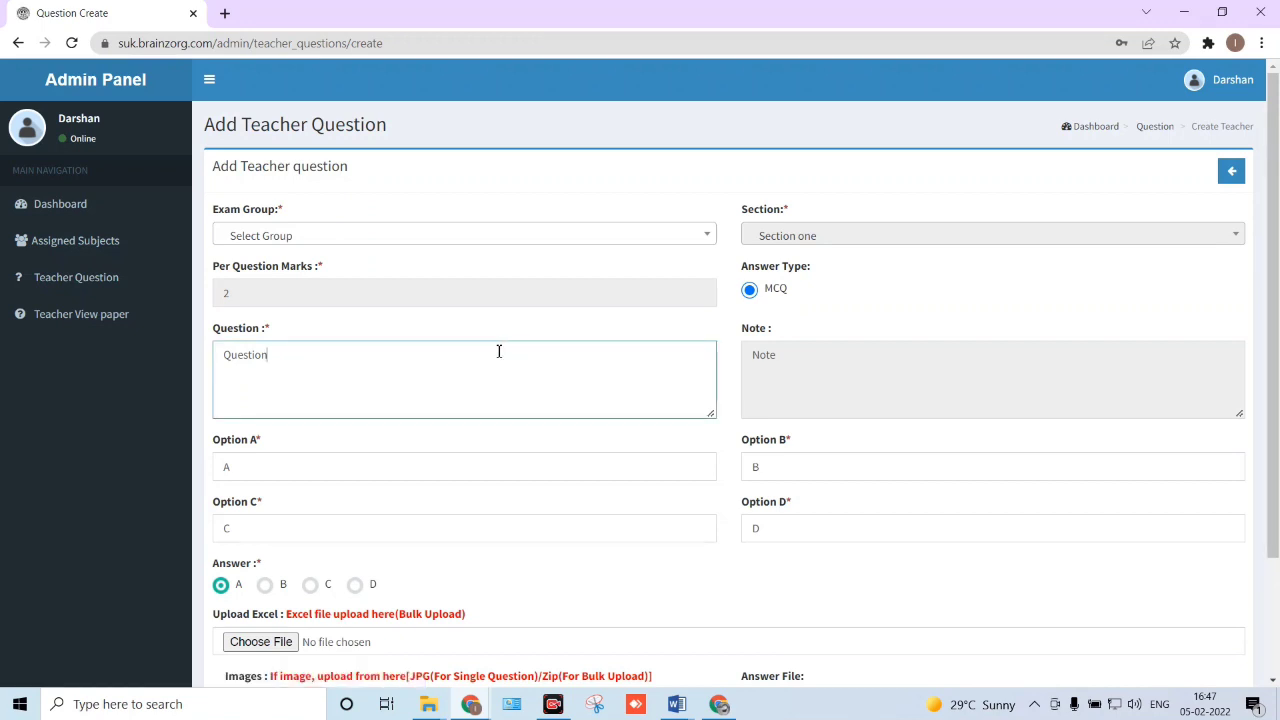
pyautogui.scroll(-2, 499, 351)
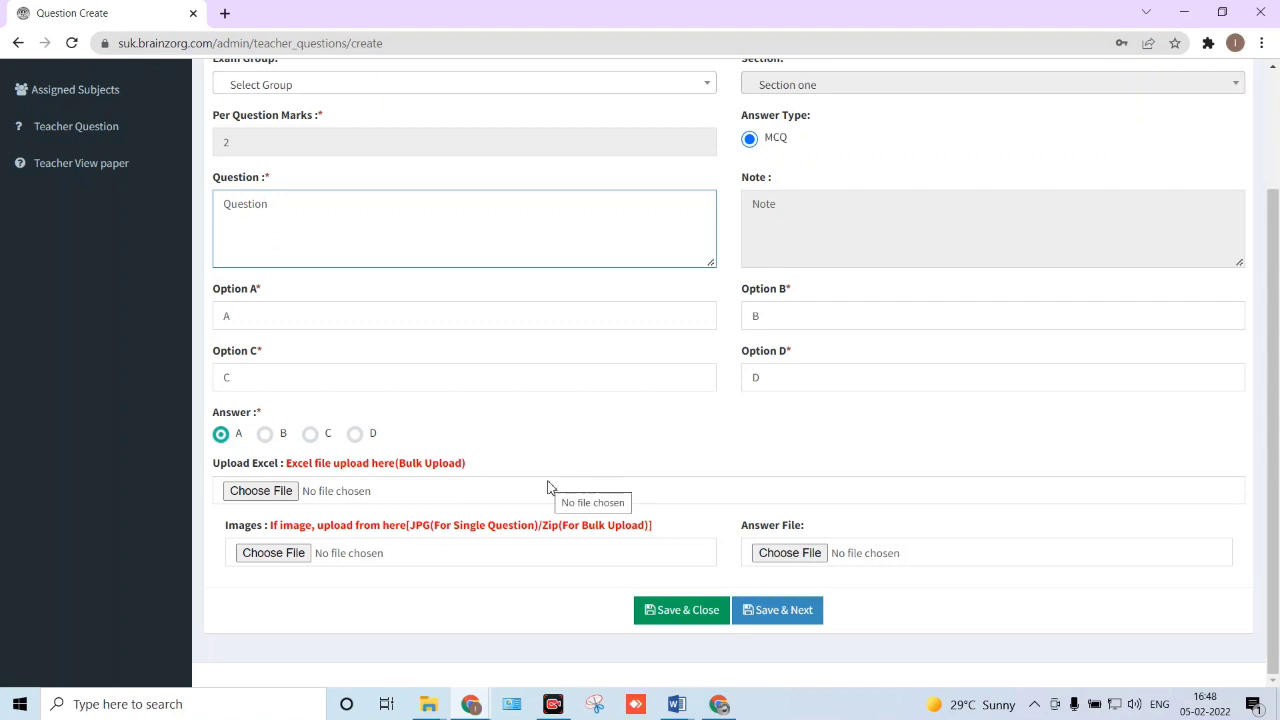
pyautogui.scroll(2, 548, 487)
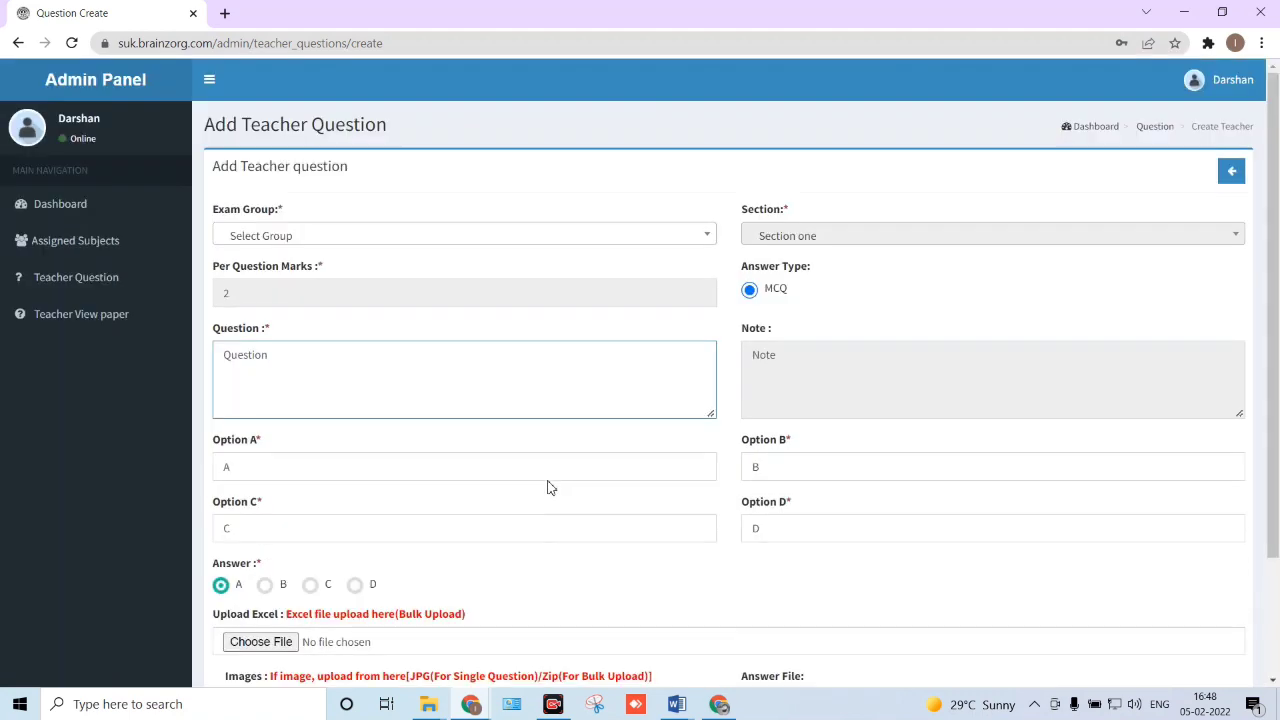
pyautogui.scroll(-1, 548, 487)
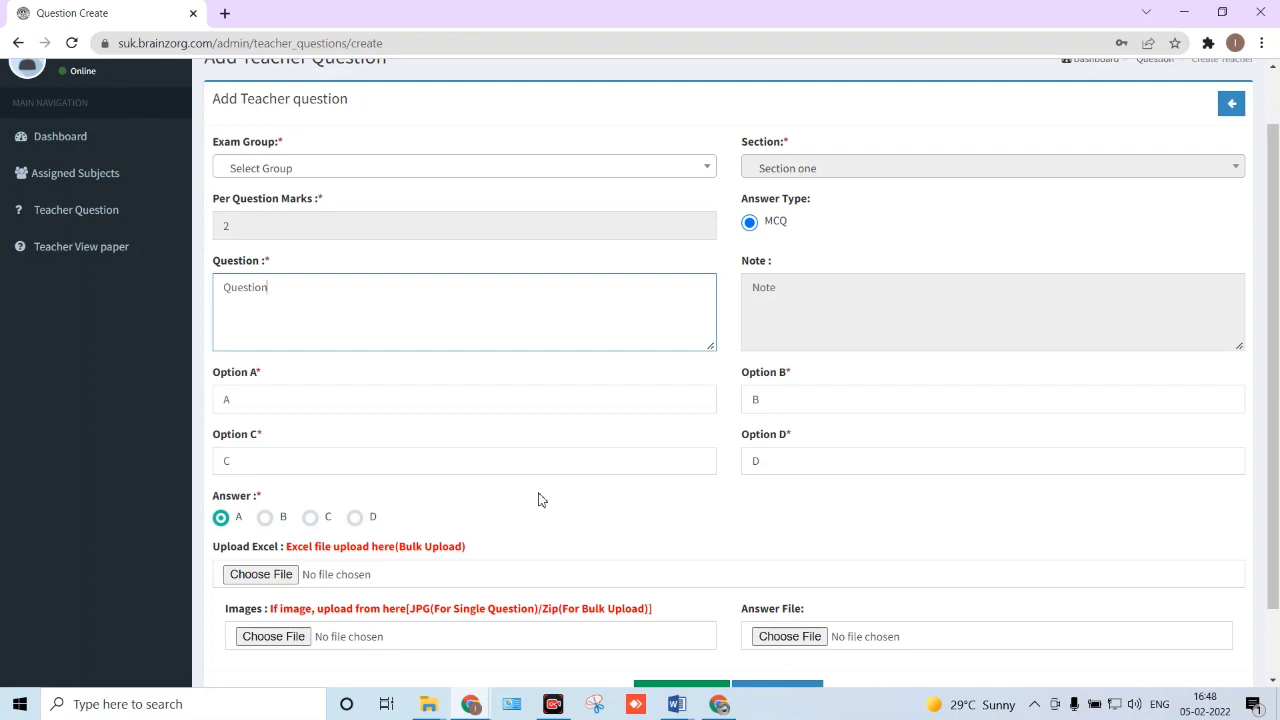
pyautogui.scroll(1, 538, 499)
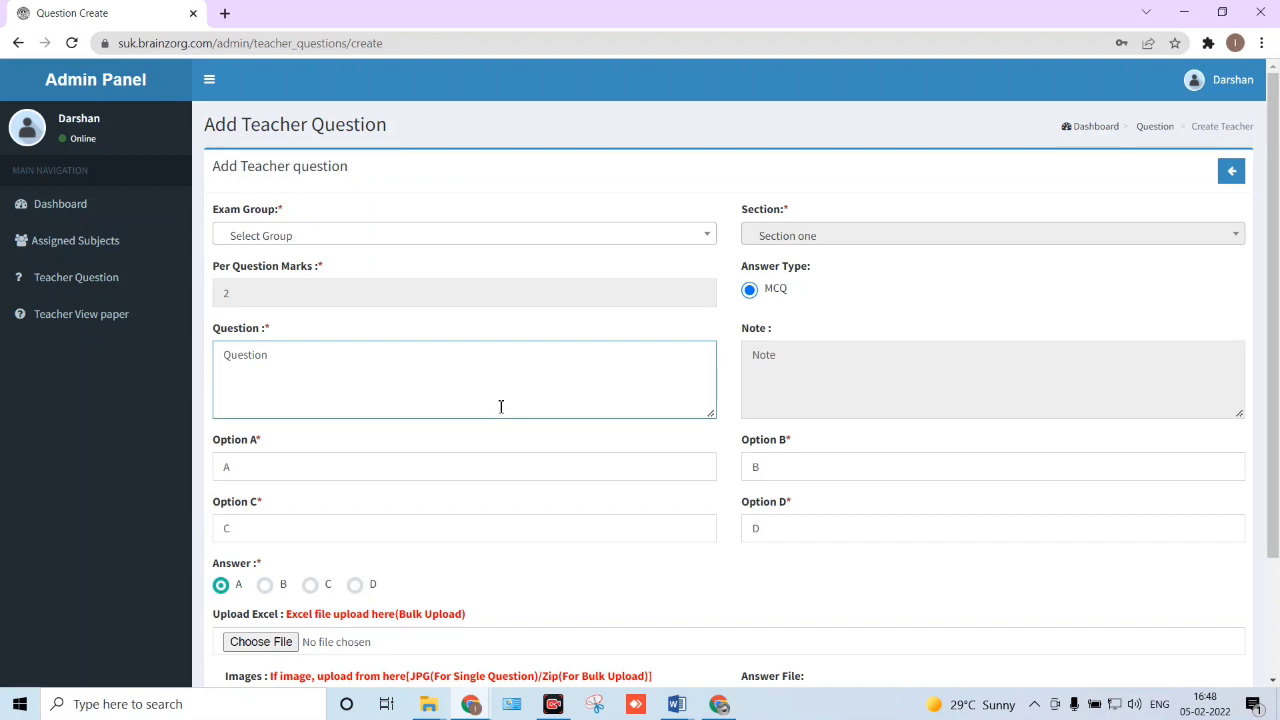
# - Show the question paper sets list and highlight the group name B.Tech-Electrical-12345
pyautogui.click(92, 328)
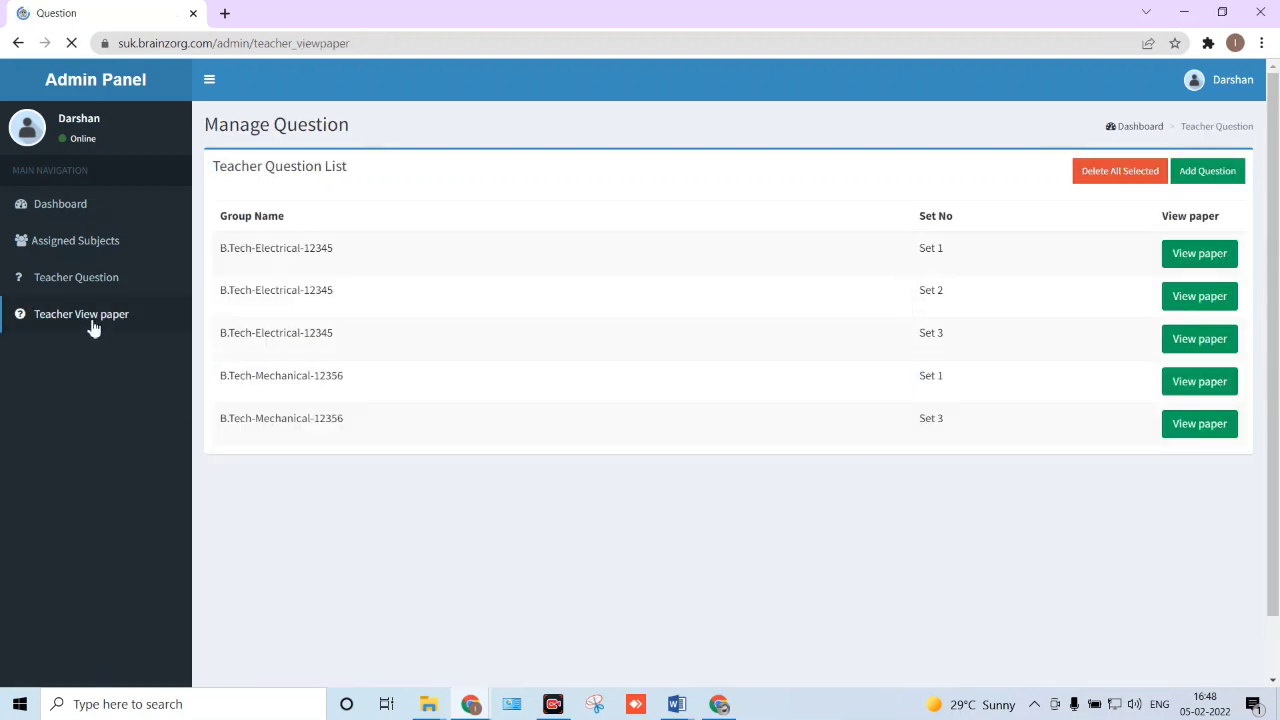
pyautogui.moveTo(221, 252); pyautogui.dragTo(338, 256)
pyautogui.click(338, 256)
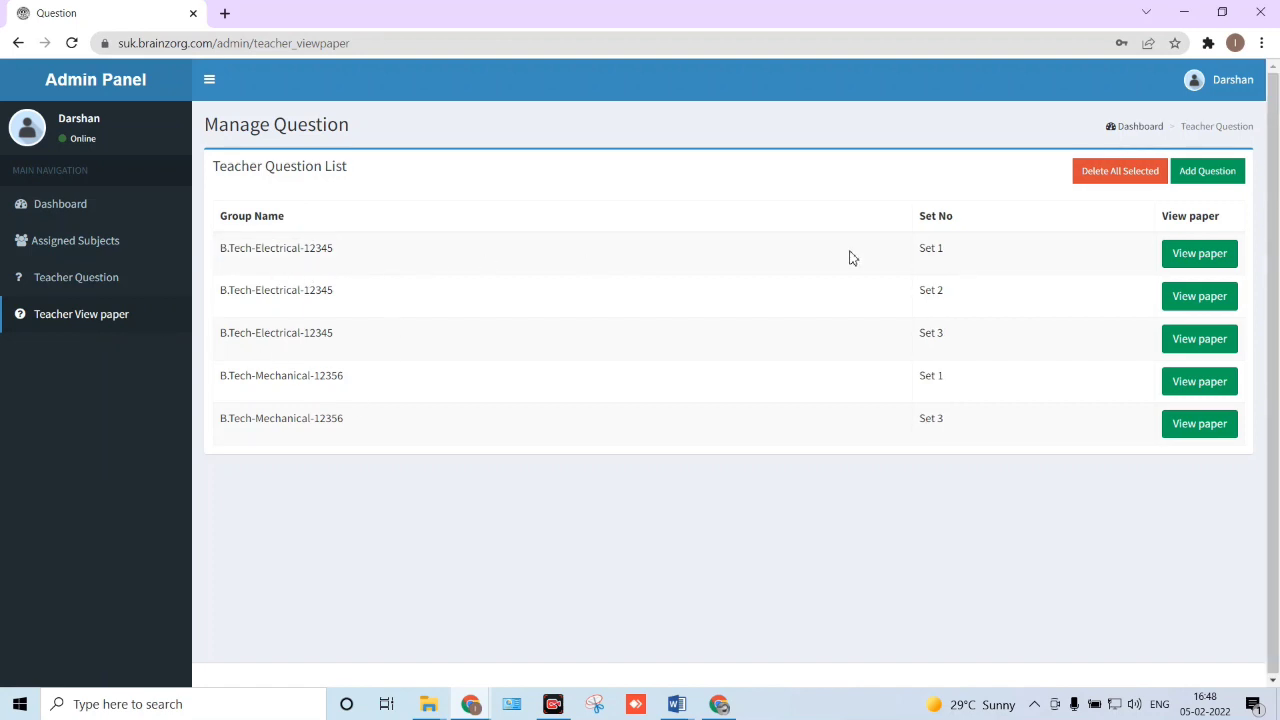
# - Look through the B.Tech-Electrical-12345 Set 1 paper, then go back to the paper sets list
pyautogui.click(1193, 258)
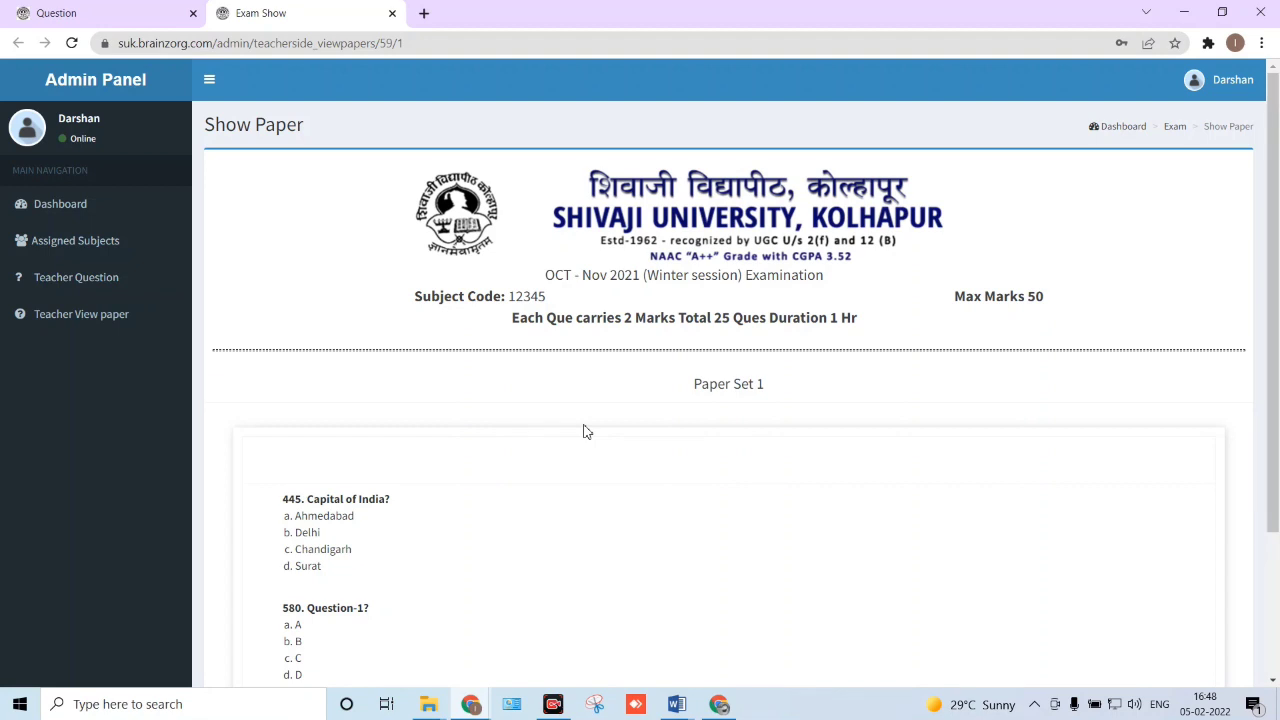
pyautogui.scroll(-1, 587, 431)
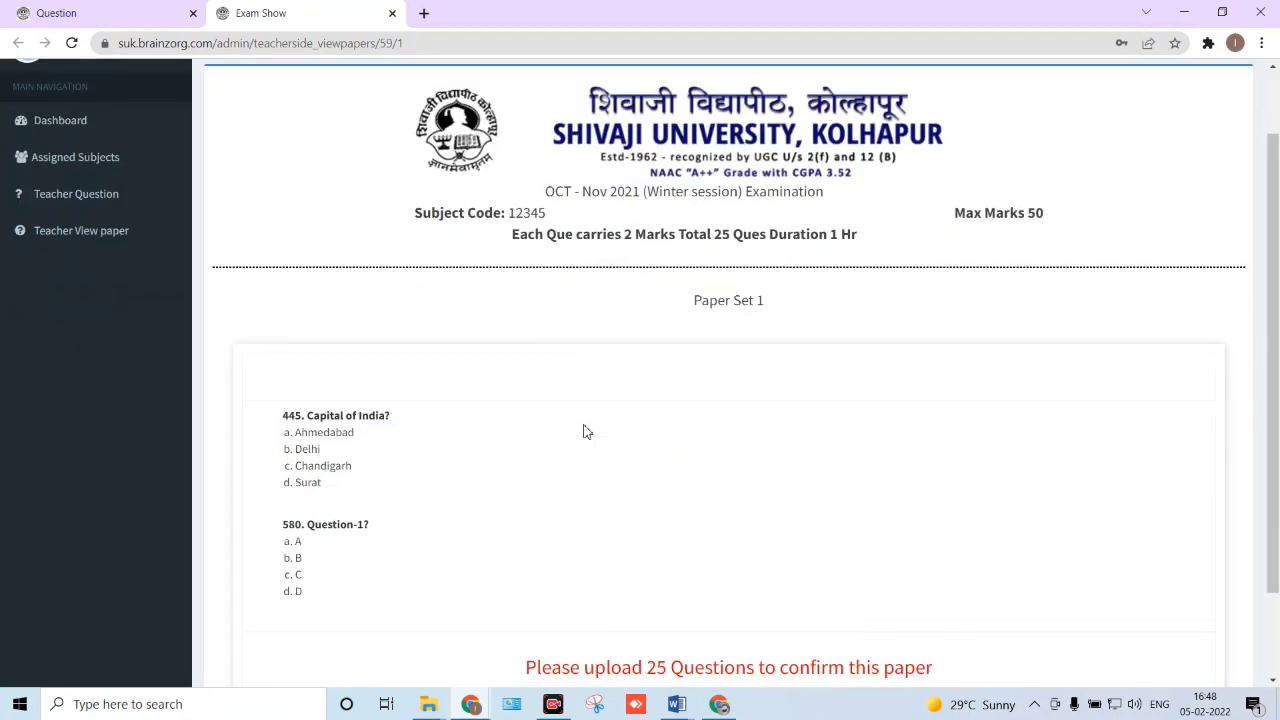
pyautogui.scroll(-1, 587, 431)
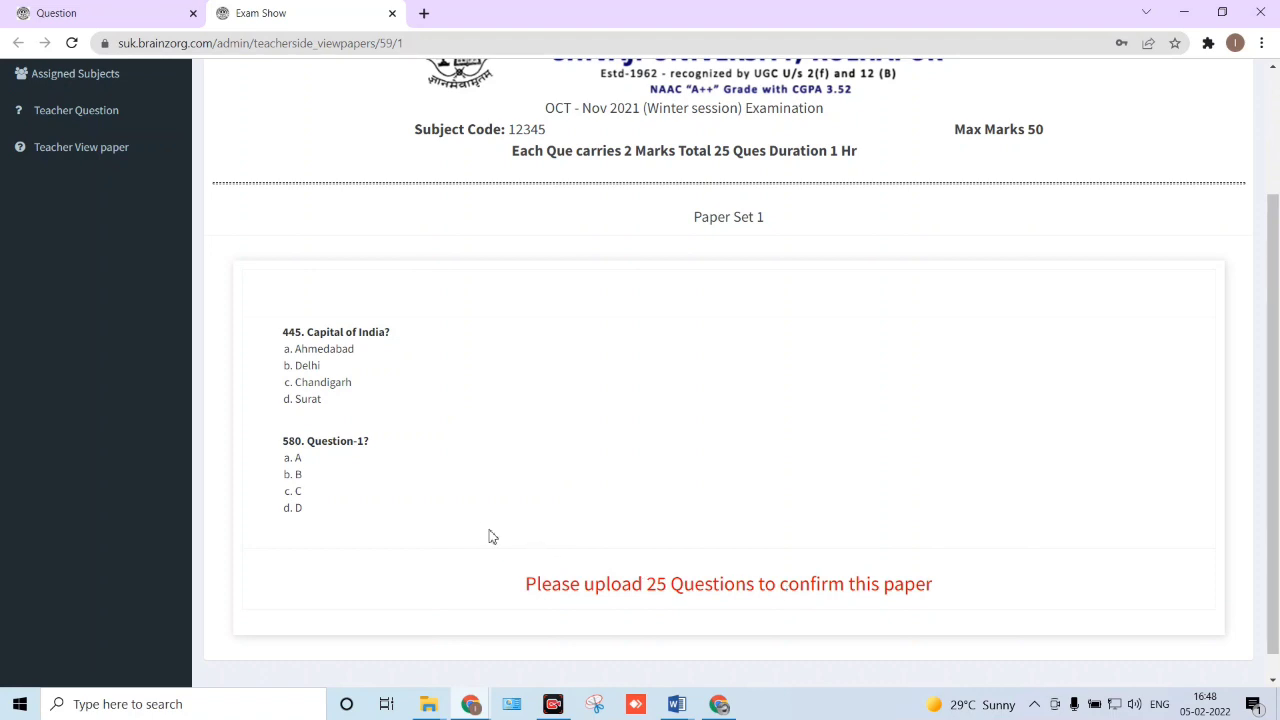
pyautogui.scroll(1, 480, 529)
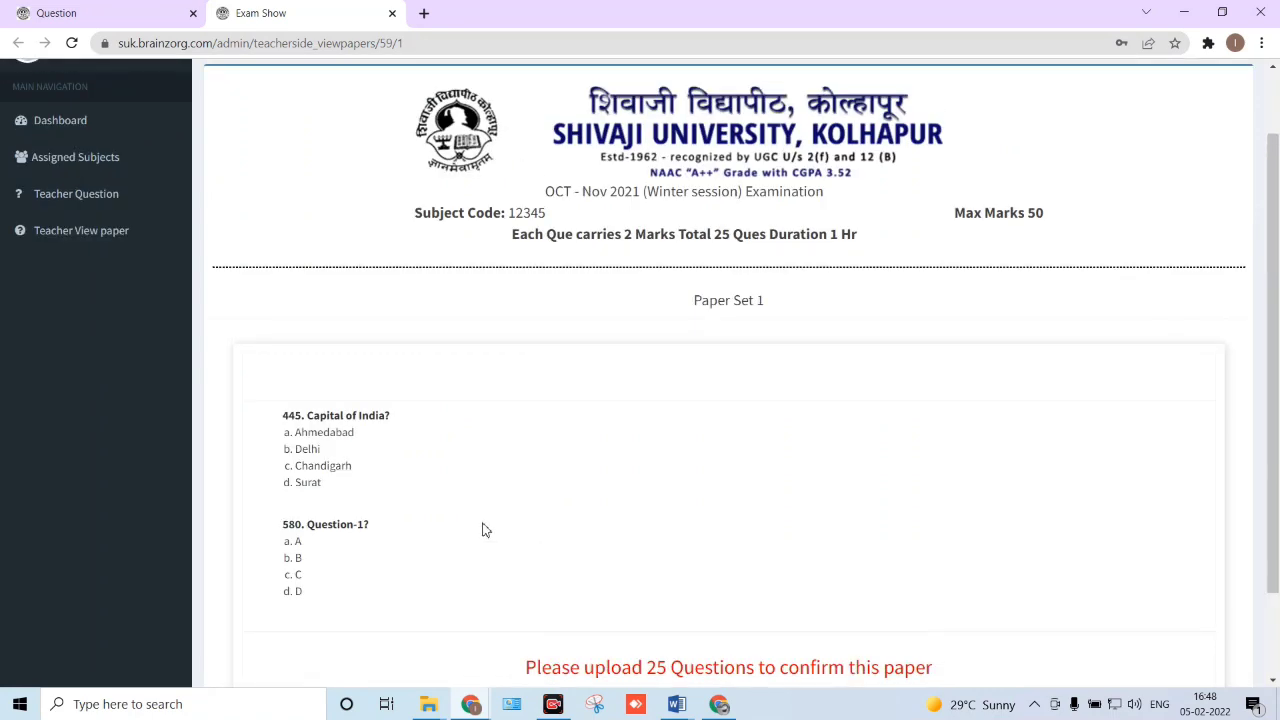
pyautogui.scroll(1, 482, 529)
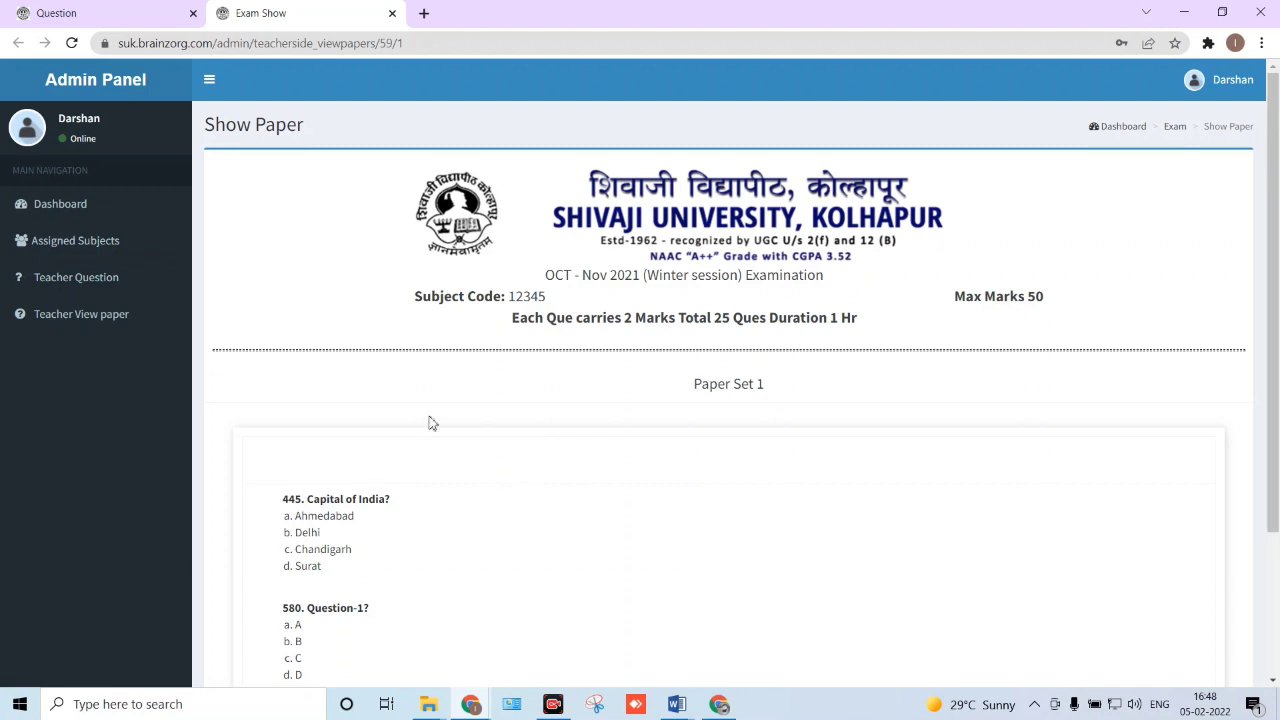
pyautogui.click(118, 326)
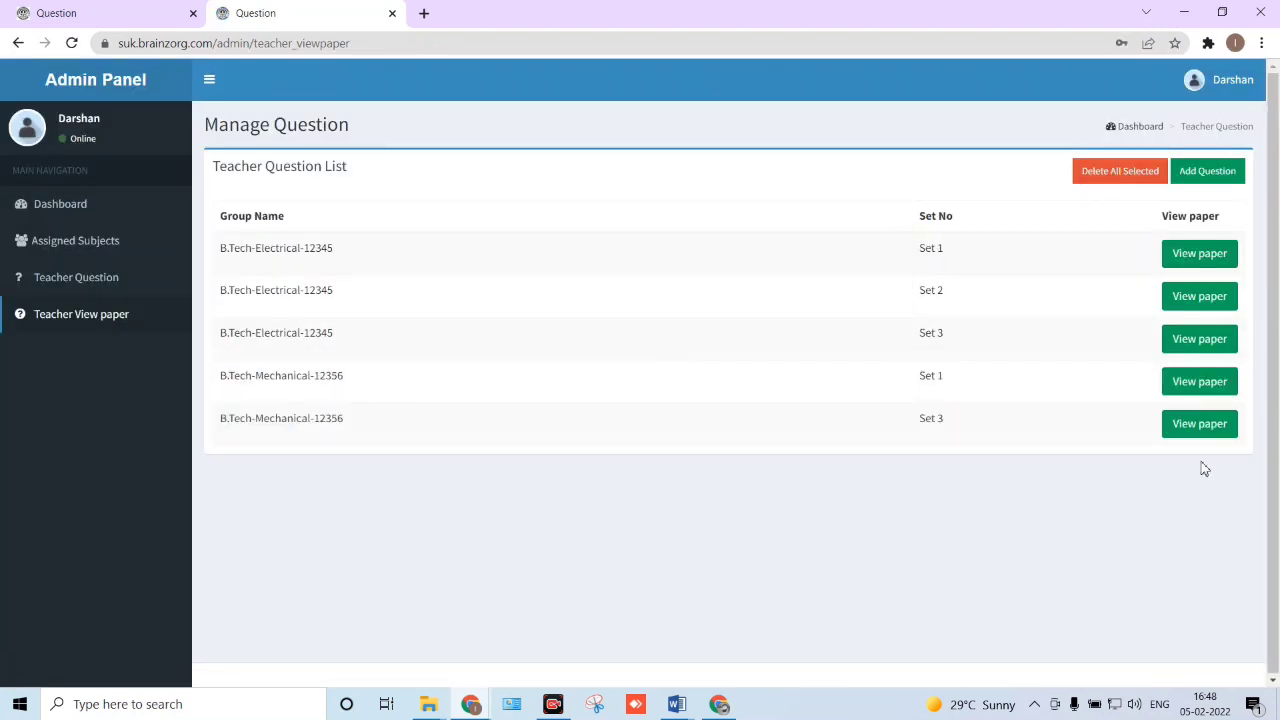
# - Scroll through the B.Tech-Mechanical-12356 Set 3 paper and confirm it as the 50-mark exam
pyautogui.click(1200, 424)
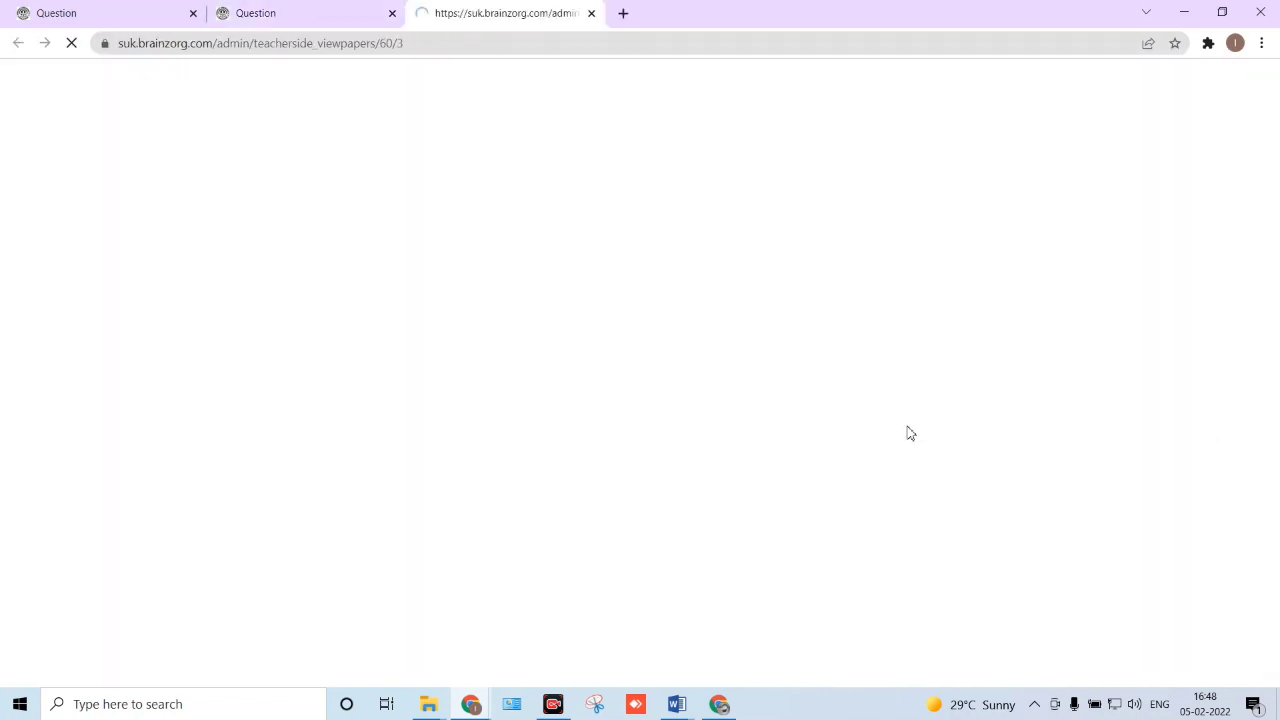
pyautogui.scroll(-1, 740, 420)
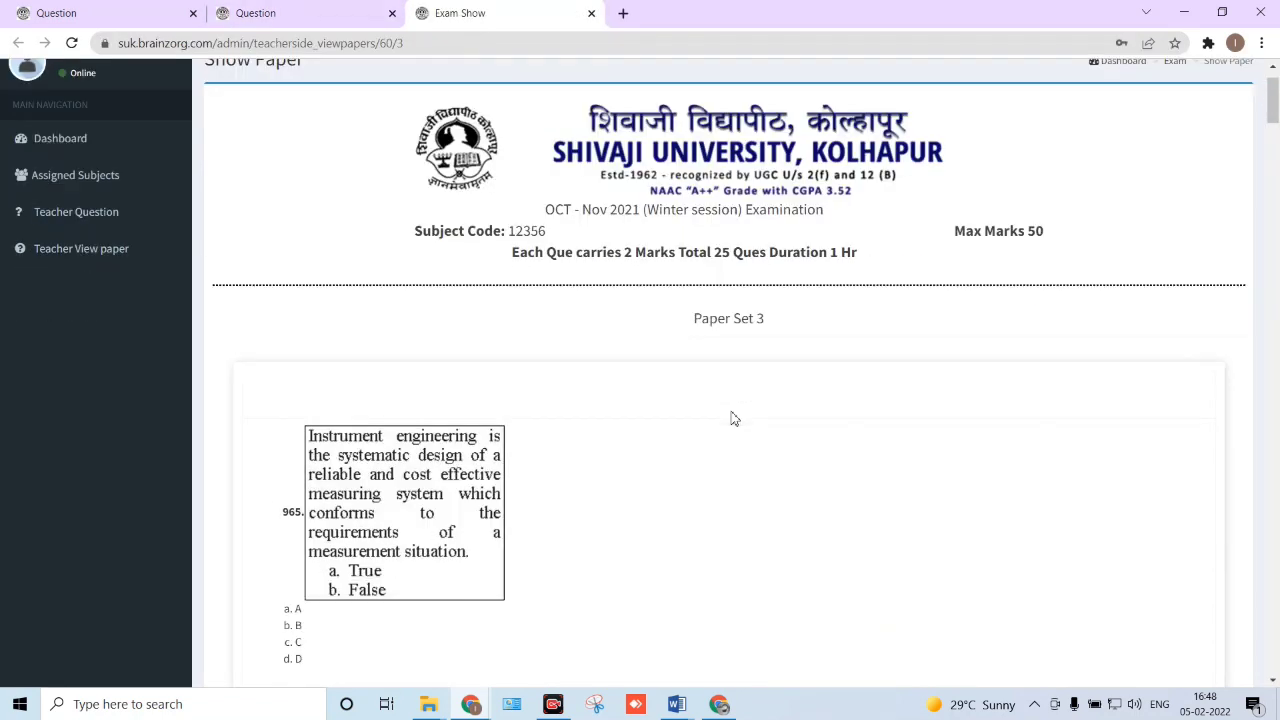
pyautogui.scroll(-2, 731, 418)
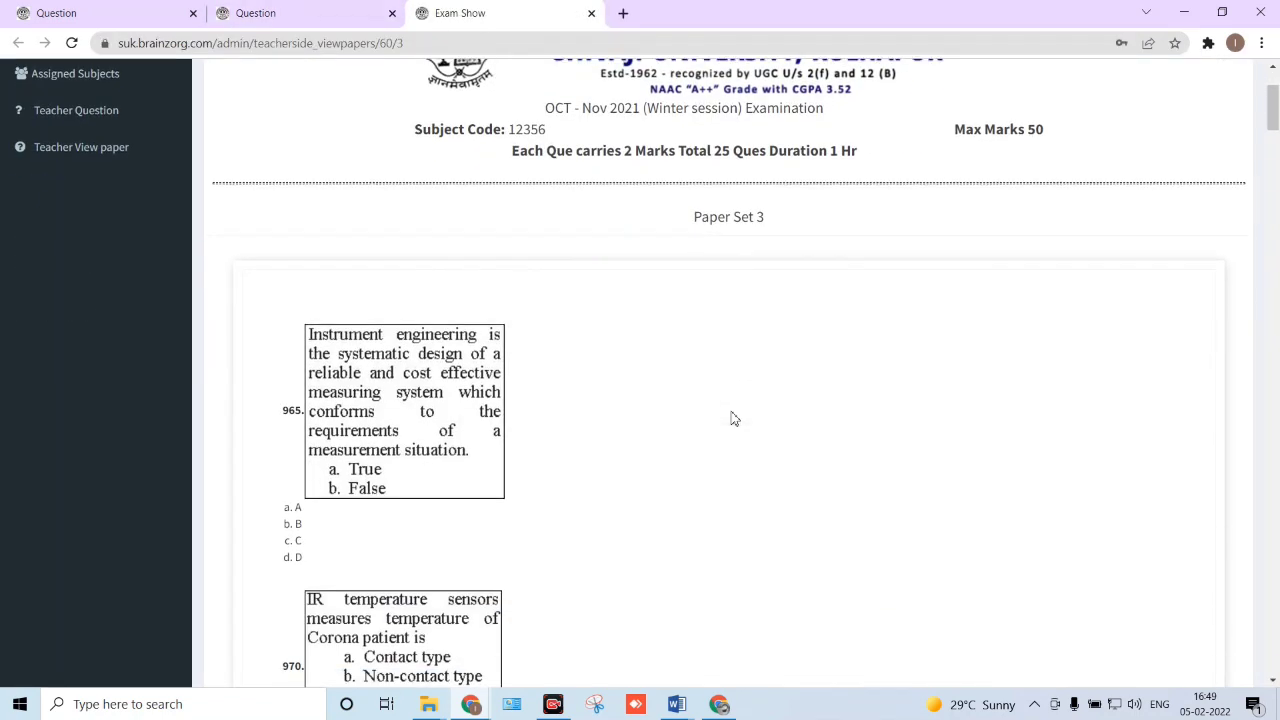
pyautogui.scroll(-15, 731, 418)
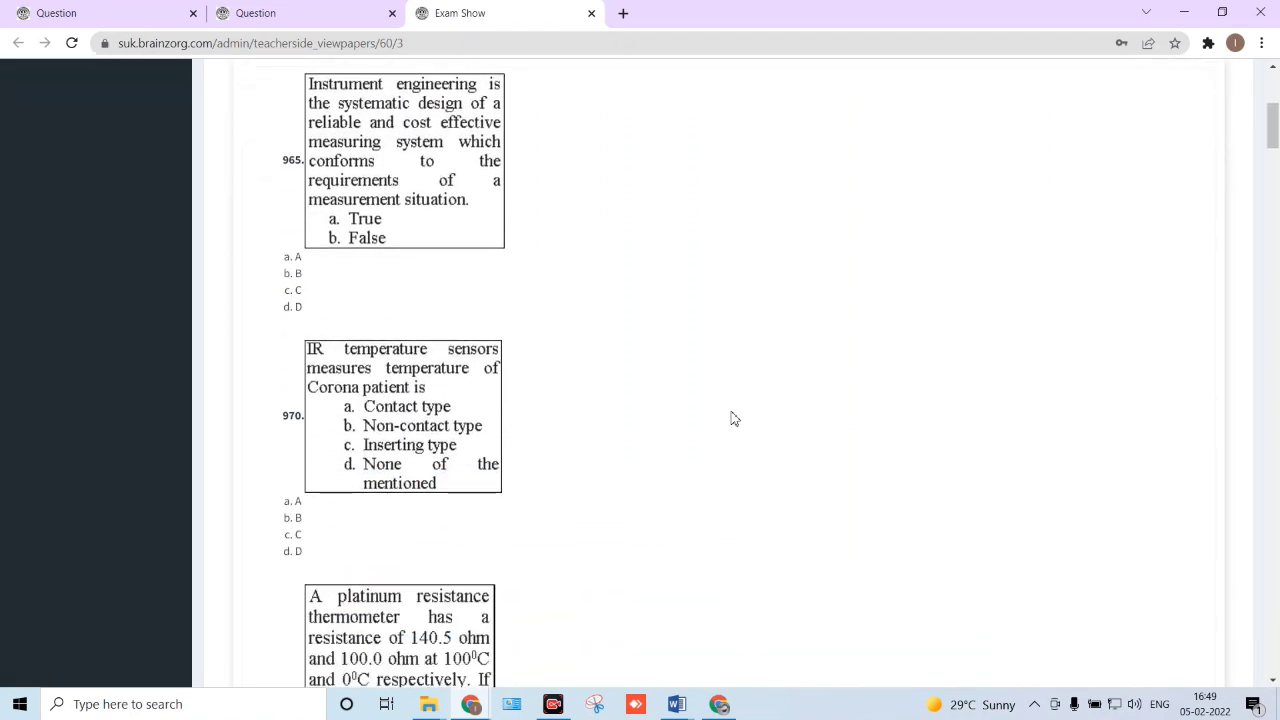
pyautogui.scroll(-20, 731, 418)
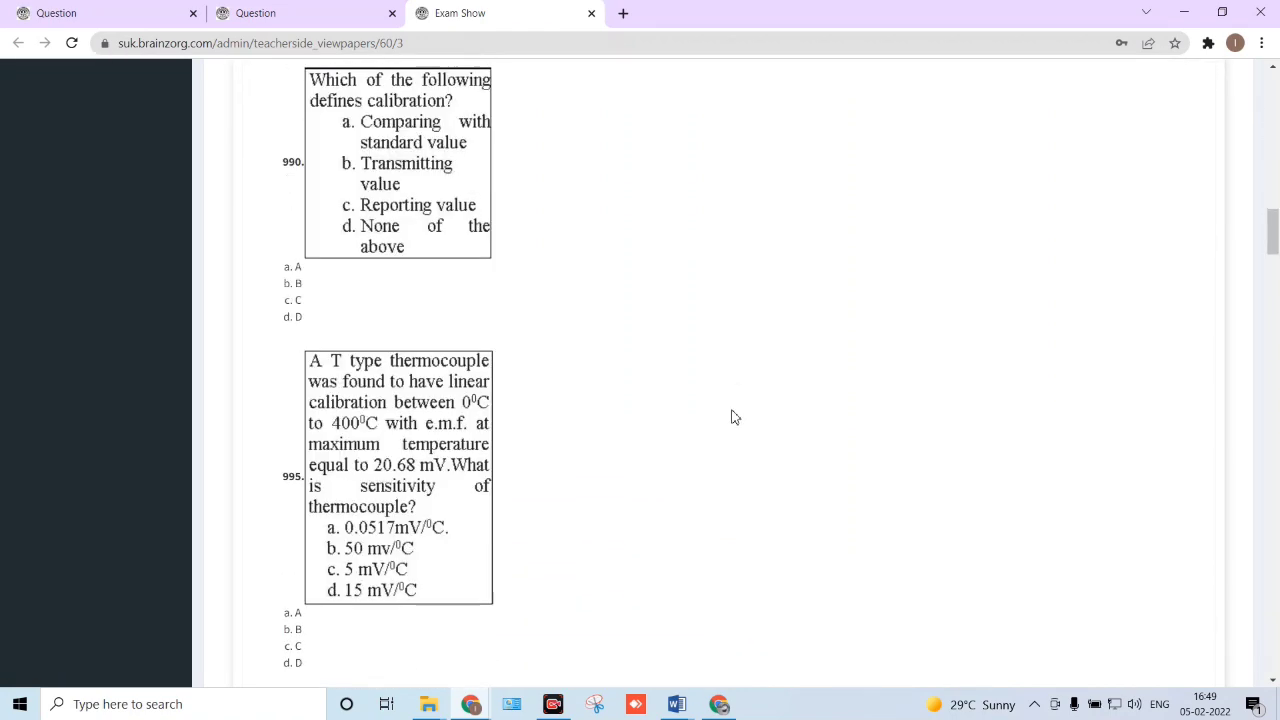
pyautogui.scroll(-10, 731, 418)
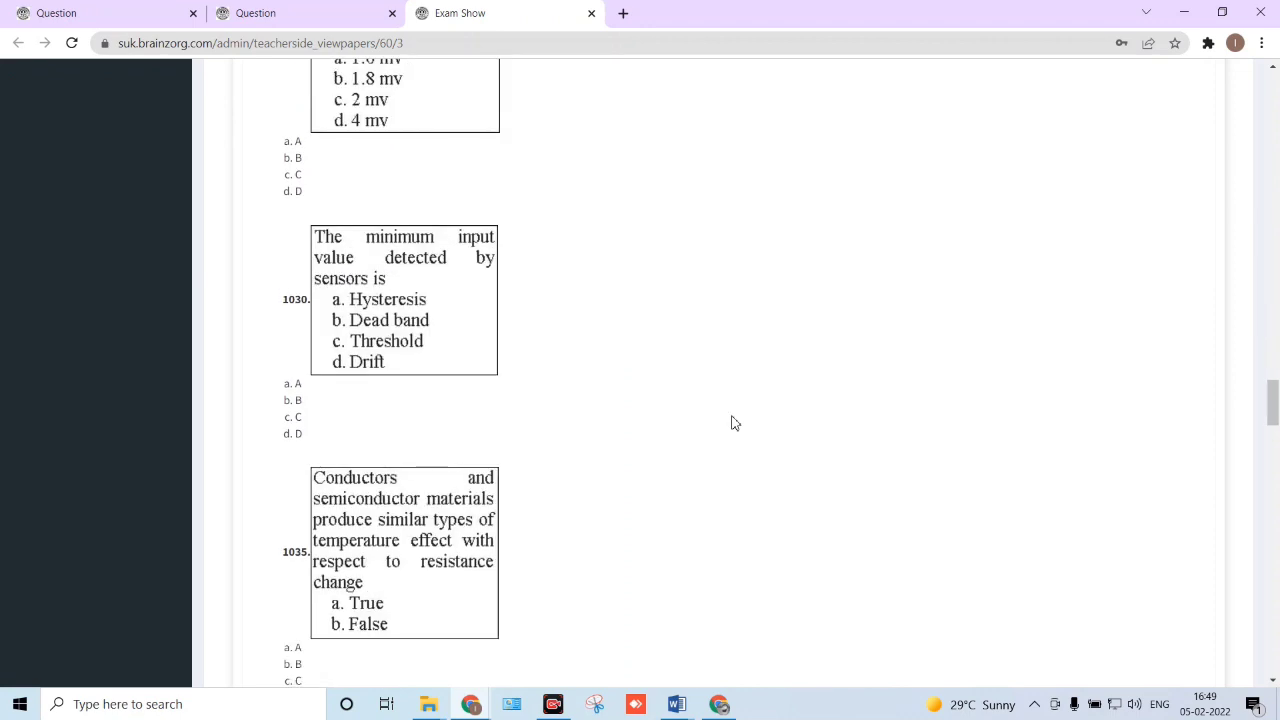
pyautogui.moveTo(1273, 440); pyautogui.dragTo(1277, 668)
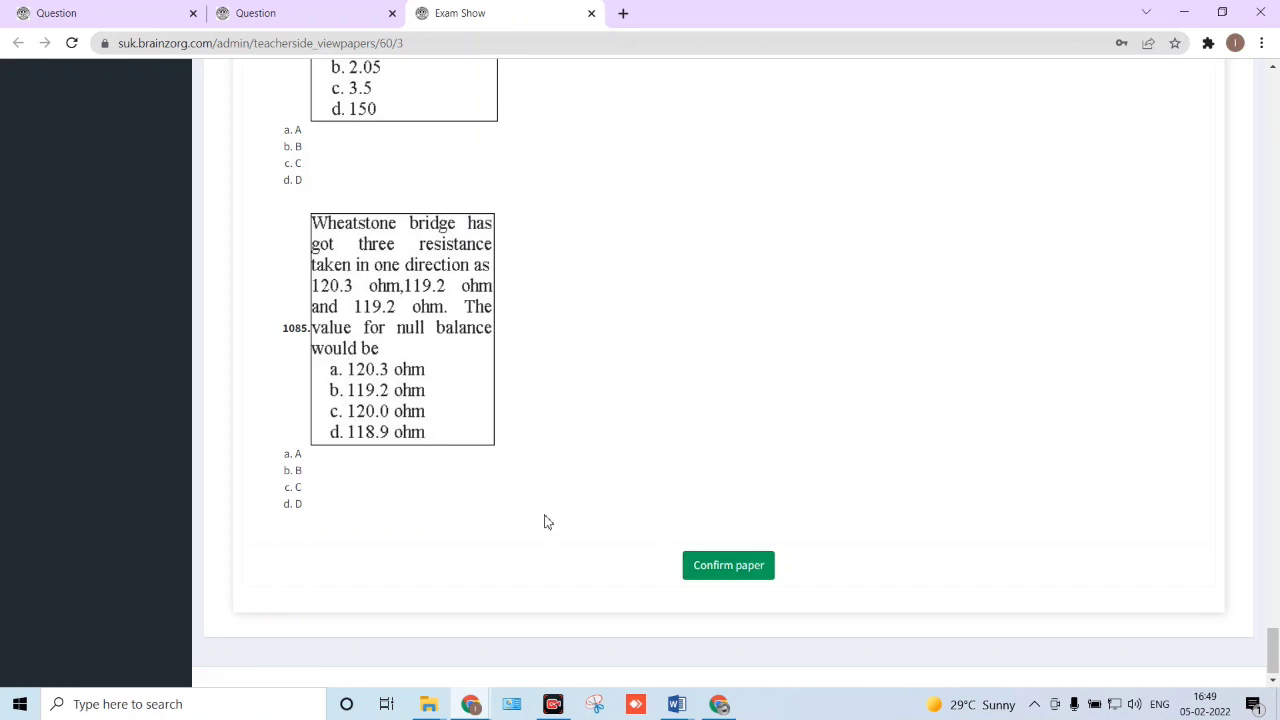
pyautogui.click(725, 575)
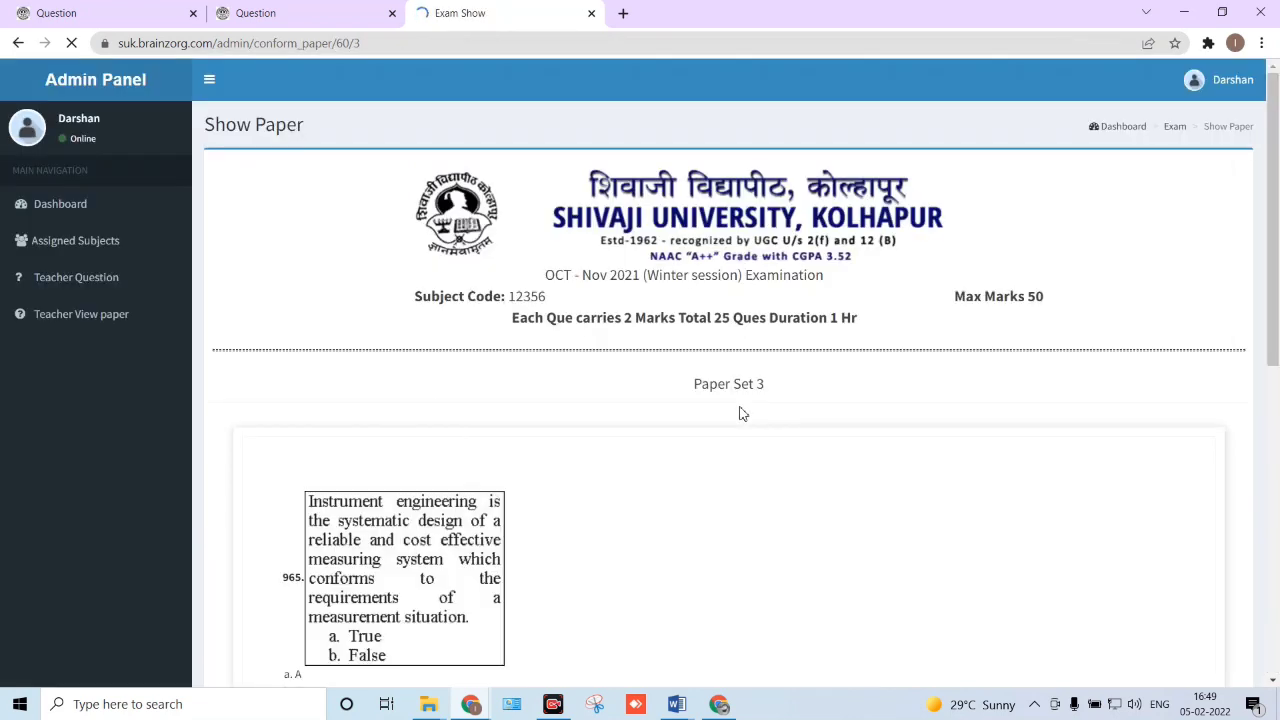
pyautogui.scroll(-1, 742, 413)
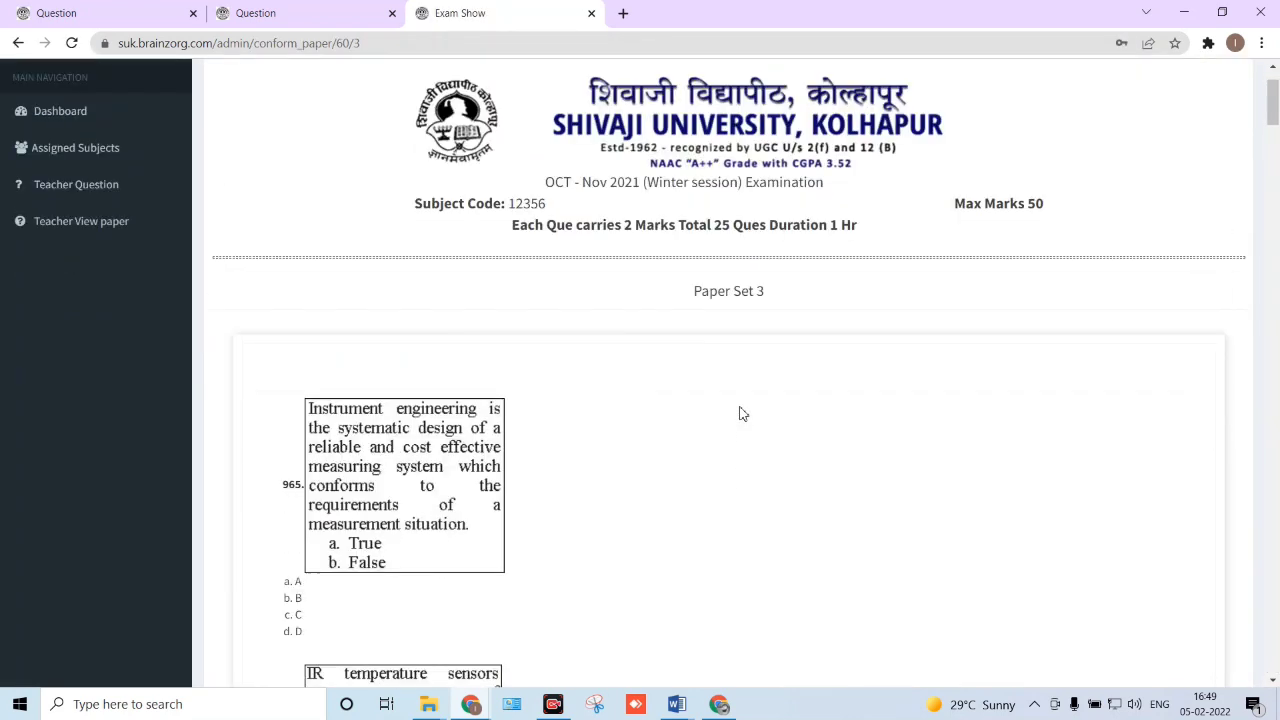
pyautogui.scroll(1, 742, 413)
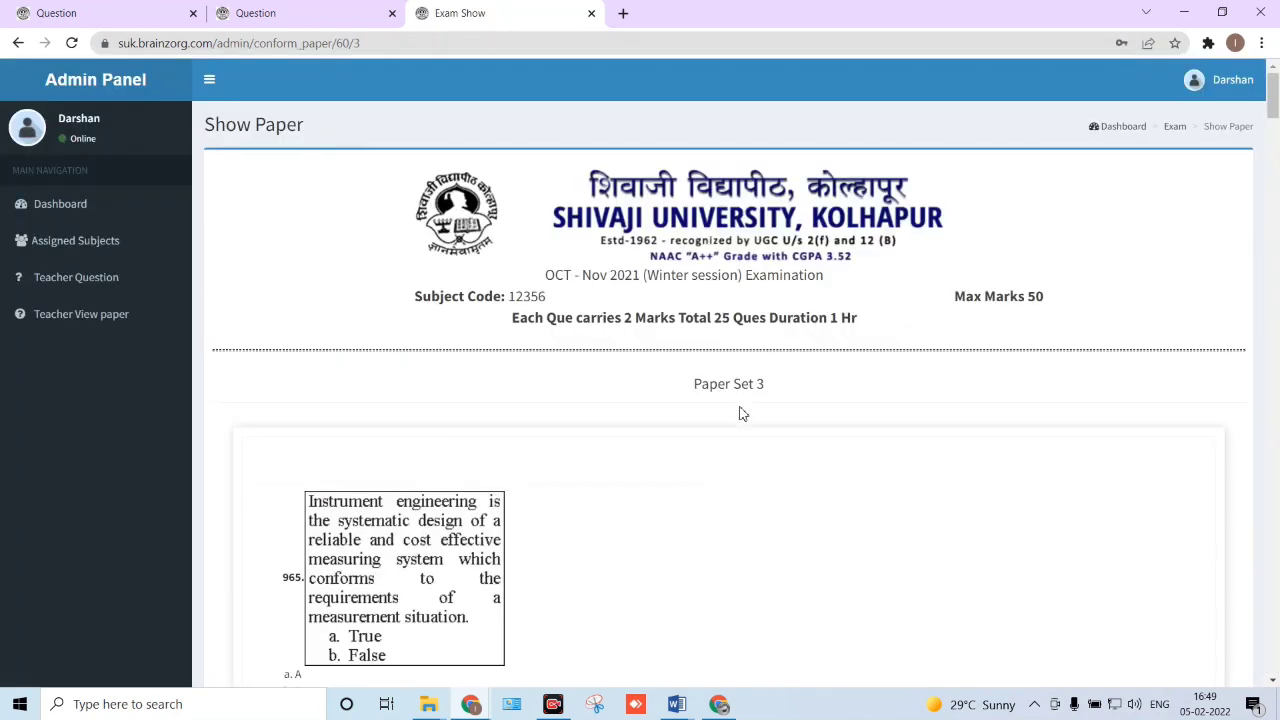
# - Show the dashboard, highlighting Total Set Confirmed (1) and Total Set Confirm Pending (4)
pyautogui.click(140, 210)
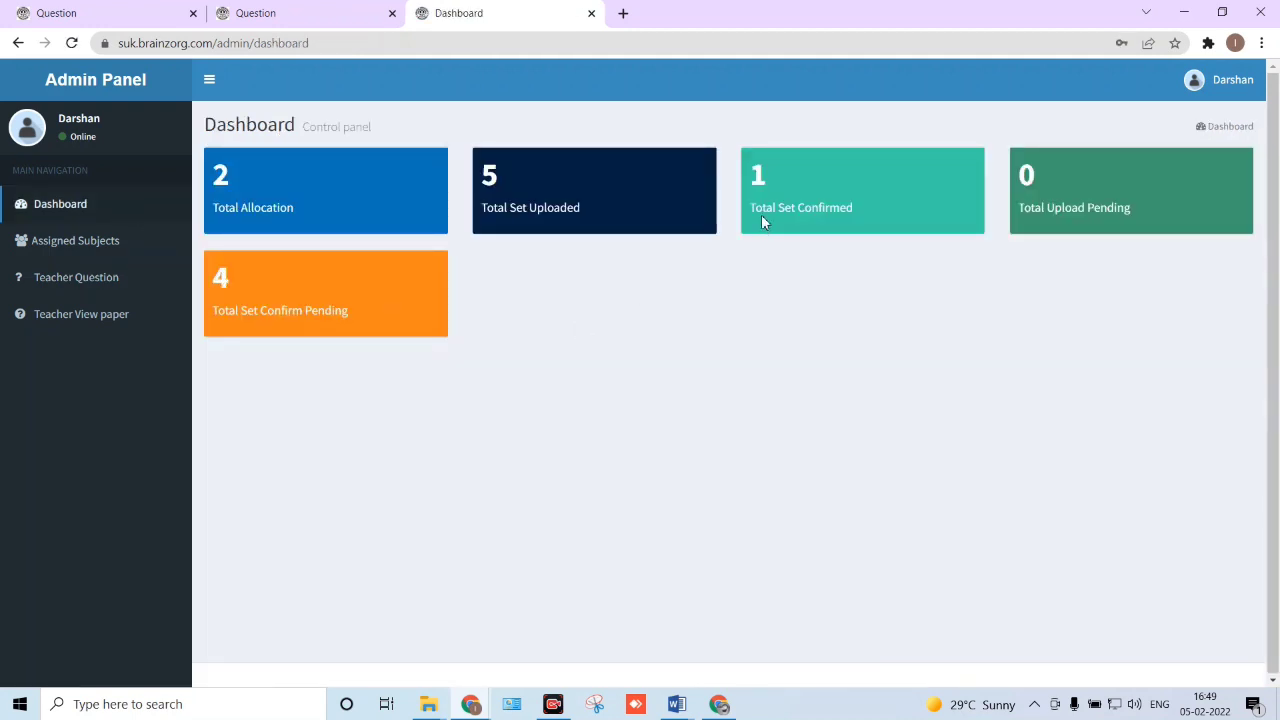
pyautogui.moveTo(761, 214); pyautogui.dragTo(857, 204)
pyautogui.click(760, 178)
pyautogui.doubleClick(766, 176)
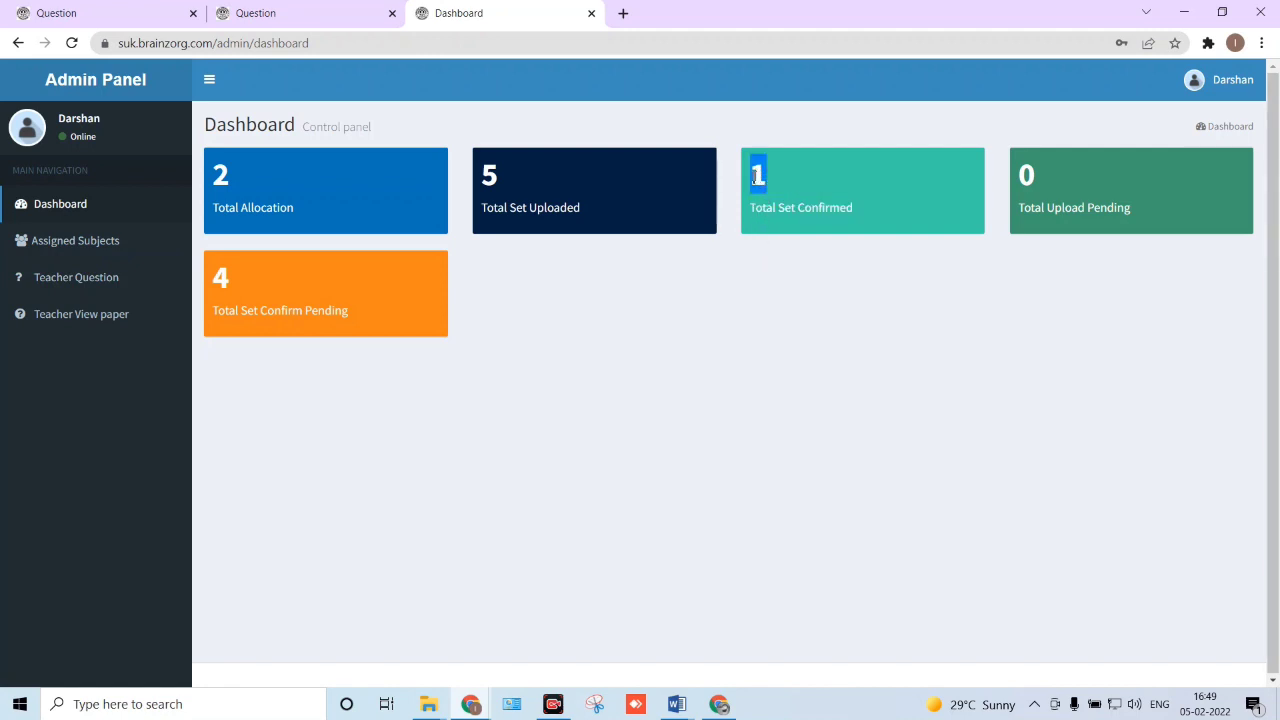
pyautogui.click(757, 246)
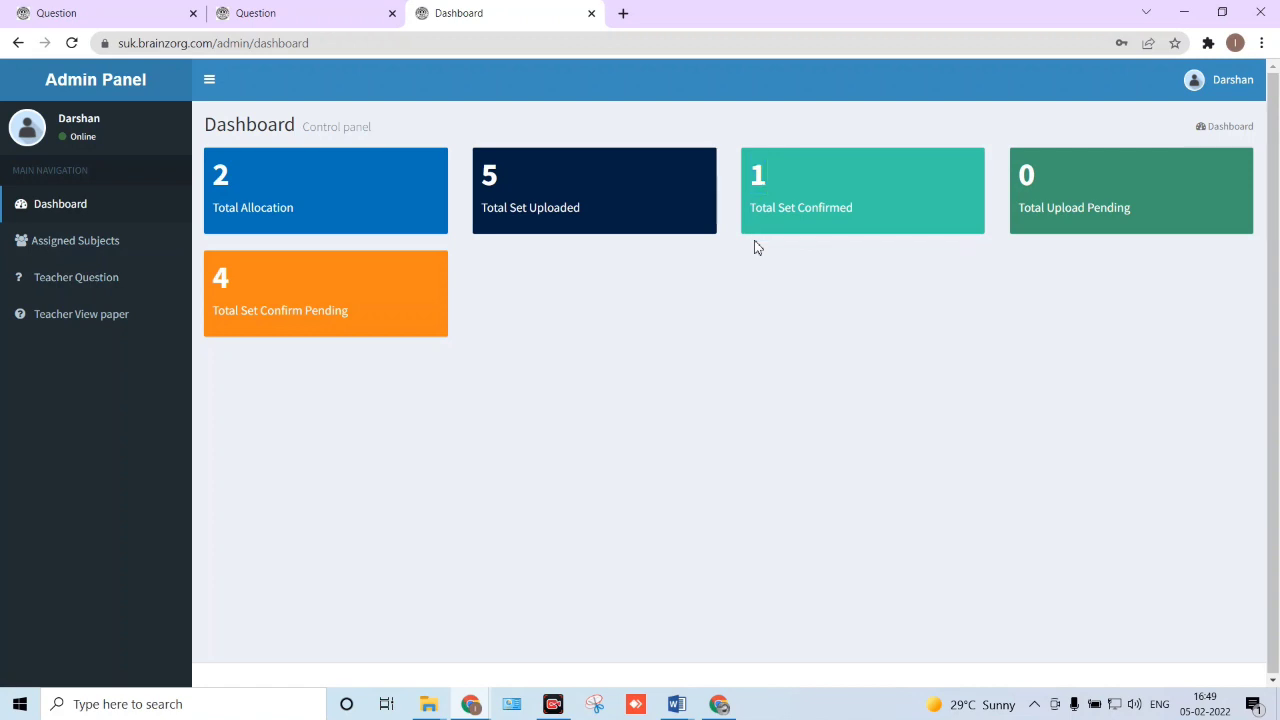
pyautogui.doubleClick(233, 281)
pyautogui.moveTo(246, 313); pyautogui.dragTo(332, 315)
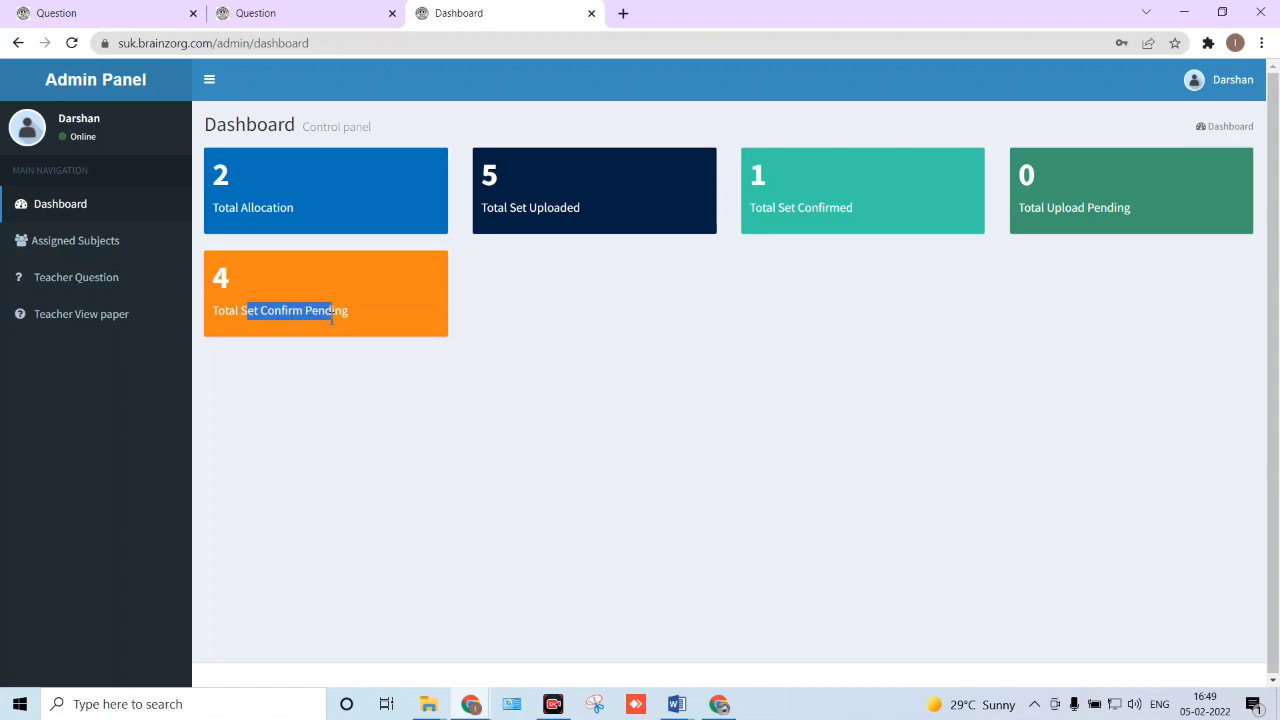
pyautogui.click(311, 319)
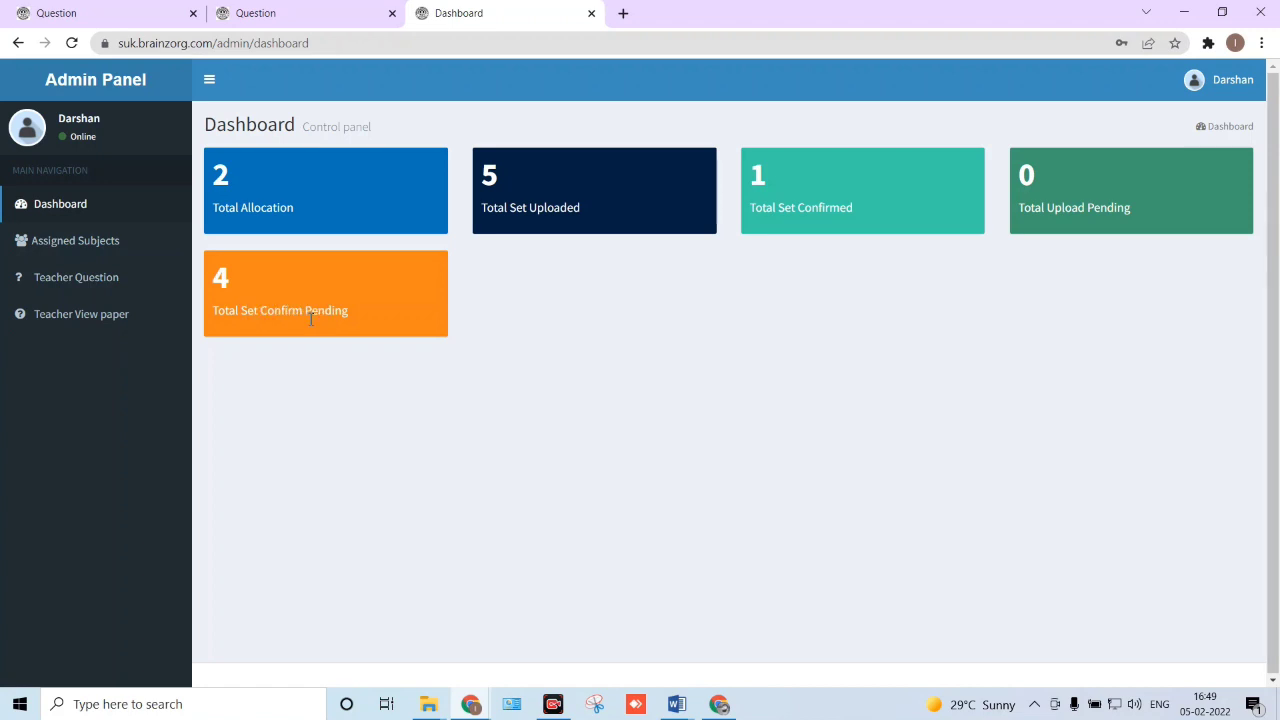